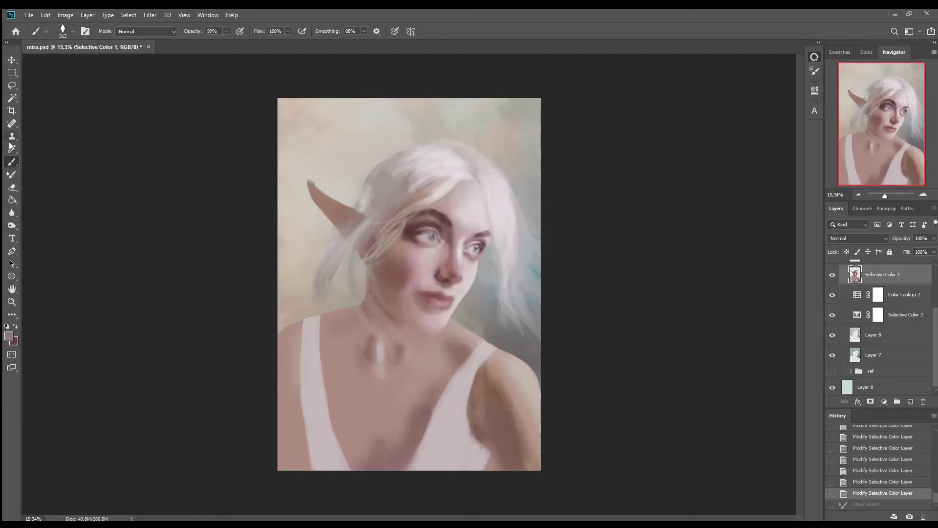
# - Enlarge the brush and paint darker skin over the lower chest, neck highlight and left strap edge
pyautogui.moveTo(367, 360); pyautogui.dragTo(436, 411)
pyautogui.moveTo(384, 445); pyautogui.dragTo(400, 459)
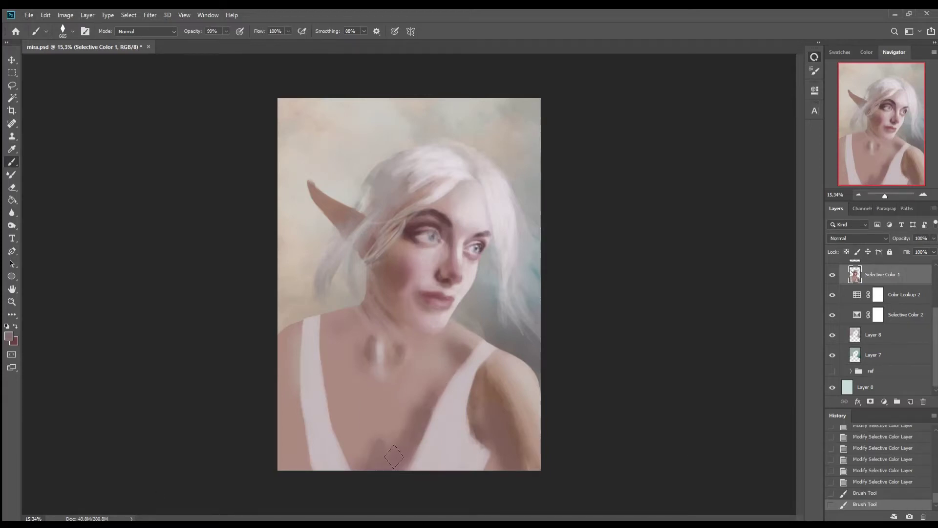
pyautogui.moveTo(374, 489); pyautogui.dragTo(376, 501)
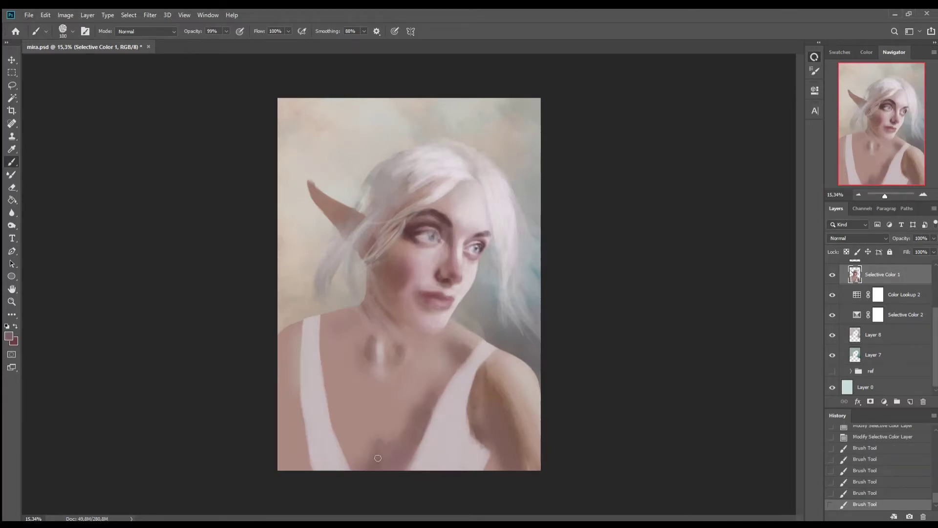
pyautogui.moveTo(379, 452); pyautogui.dragTo(386, 464)
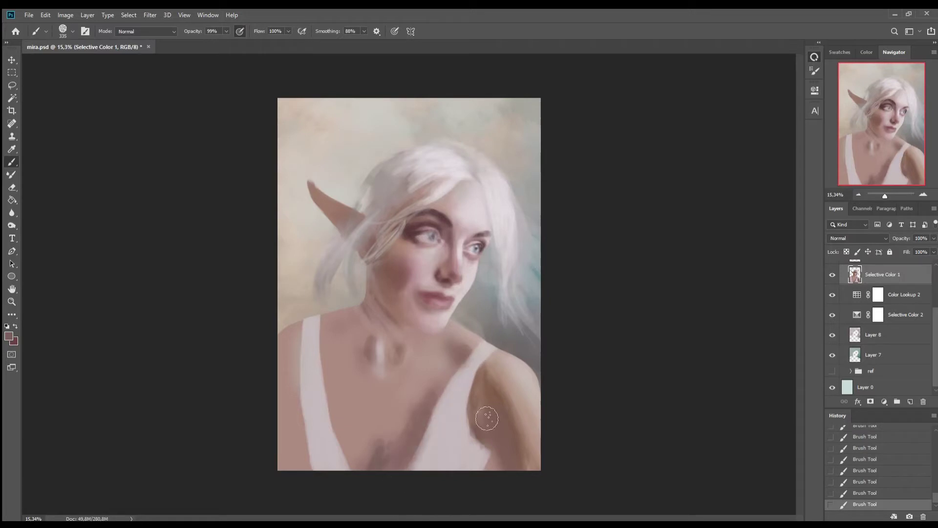
pyautogui.moveTo(356, 341)
pyautogui.mouseDown()
pyautogui.moveTo(387, 356)
pyautogui.moveTo(399, 345)
pyautogui.mouseUp()
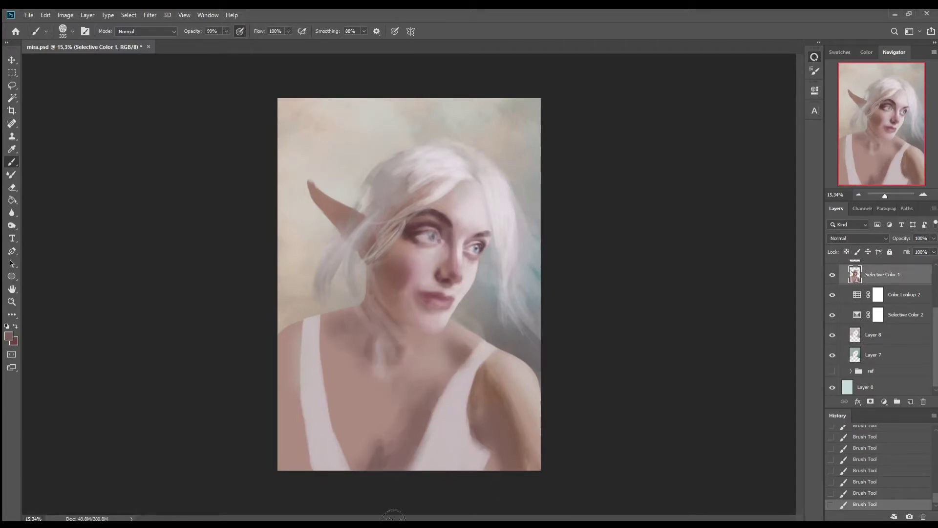
pyautogui.moveTo(302, 471)
pyautogui.mouseDown()
pyautogui.moveTo(295, 394)
pyautogui.moveTo(301, 408)
pyautogui.mouseUp()
pyautogui.press('[')
pyautogui.press('[')
pyautogui.press('[')
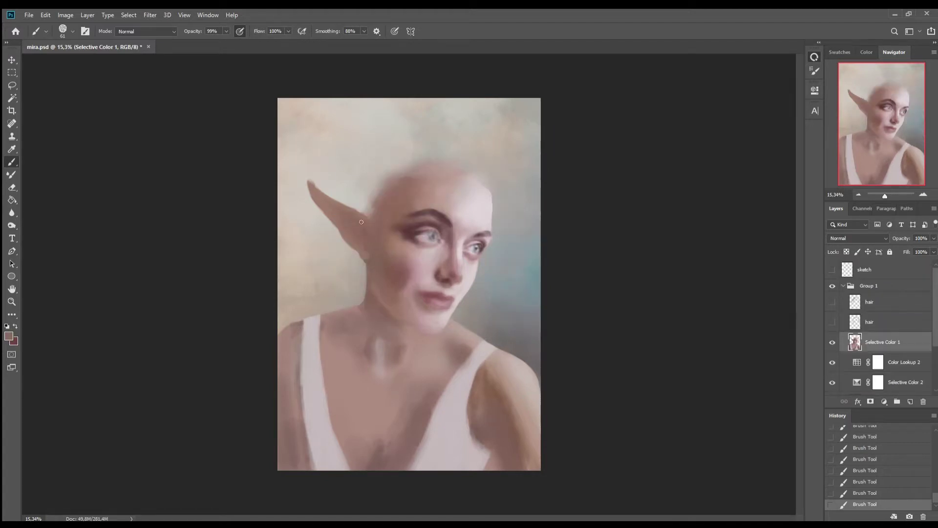
# - Sample skin tones from the cheek, chest and neck, including a pinker cheek colour
pyautogui.keyDown('alt'); pyautogui.click(393, 300); pyautogui.keyUp('alt')
pyautogui.keyDown('alt'); pyautogui.click(398, 281); pyautogui.keyUp('alt')
pyautogui.press('0')
pyautogui.keyDown('alt'); pyautogui.click(413, 272); pyautogui.keyUp('alt')
pyautogui.keyDown('alt'); pyautogui.click(383, 308); pyautogui.keyUp('alt')
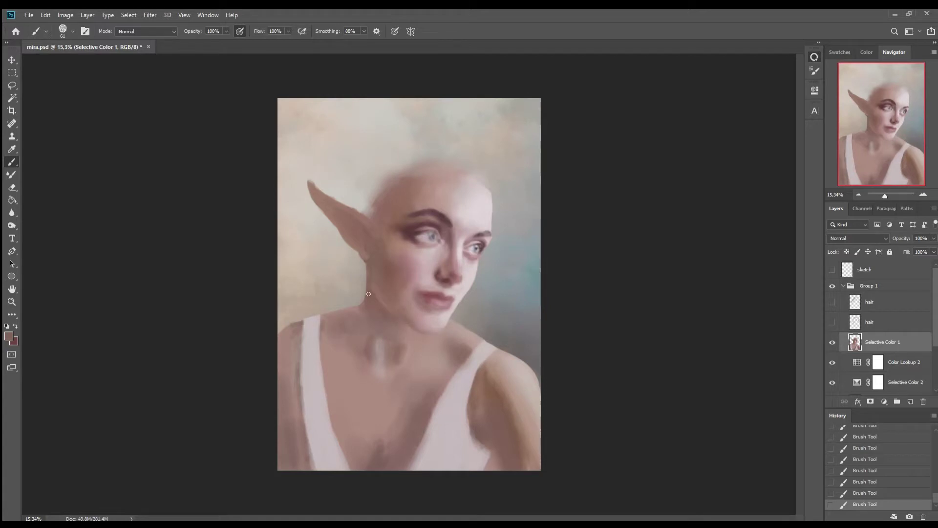
# - Sample lighter and darker chin tones, lower brush opacity, and pick up the dark lip red
pyautogui.keyDown('alt'); pyautogui.click(403, 312); pyautogui.keyUp('alt')
pyautogui.keyDown('alt'); pyautogui.click(398, 291); pyautogui.keyUp('alt')
pyautogui.keyDown('alt'); pyautogui.click(421, 327); pyautogui.keyUp('alt')
pyautogui.keyDown('alt'); pyautogui.click(385, 317); pyautogui.keyUp('alt')
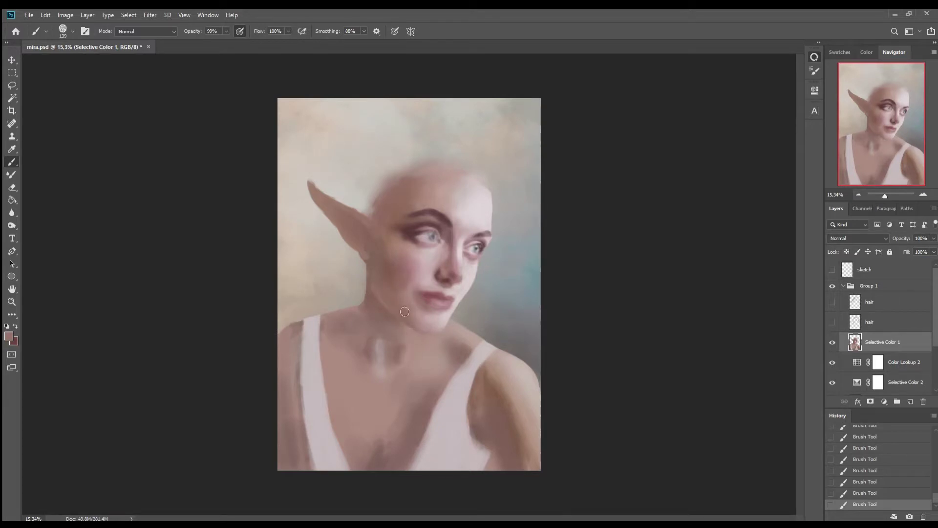
pyautogui.keyDown('alt'); pyautogui.click(445, 307); pyautogui.keyUp('alt')
pyautogui.press('9')
pyautogui.press('9')
pyautogui.keyDown('alt'); pyautogui.click(434, 296); pyautogui.keyUp('alt')
# - Zoom in, set brush opacity to 93% and lighten the lower lip with pale pink
pyautogui.scroll(5, 511, 383)
pyautogui.press('9')
pyautogui.press('3')
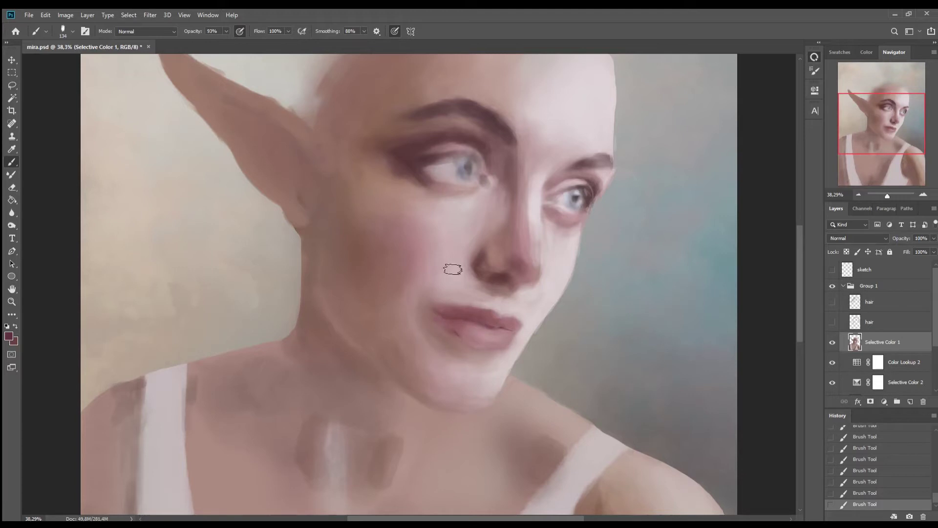
pyautogui.keyDown('alt'); pyautogui.click(445, 292); pyautogui.keyUp('alt')
pyautogui.moveTo(453, 304); pyautogui.dragTo(504, 317)
pyautogui.press(']')
pyautogui.press(']')
# - Paint darker pink across the left lower lip and add pink to the right lip corner
pyautogui.keyDown('alt'); pyautogui.click(462, 335); pyautogui.keyUp('alt')
pyautogui.keyDown('alt'); pyautogui.click(506, 332); pyautogui.keyUp('alt')
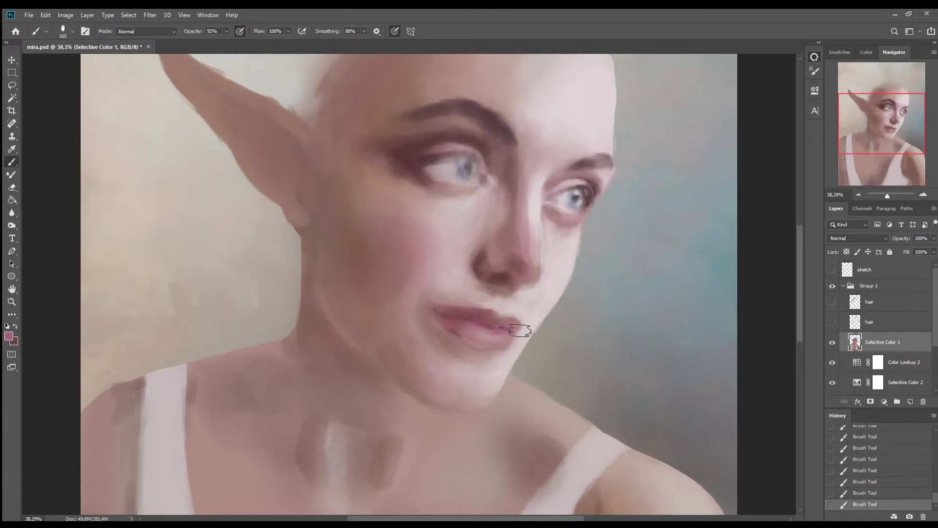
pyautogui.moveTo(452, 325); pyautogui.dragTo(498, 334)
pyautogui.keyDown('alt'); pyautogui.click(466, 333); pyautogui.keyUp('alt')
pyautogui.moveTo(508, 324)
pyautogui.mouseDown()
pyautogui.moveTo(518, 339)
pyautogui.moveTo(523, 329)
pyautogui.moveTo(493, 337)
pyautogui.mouseUp()
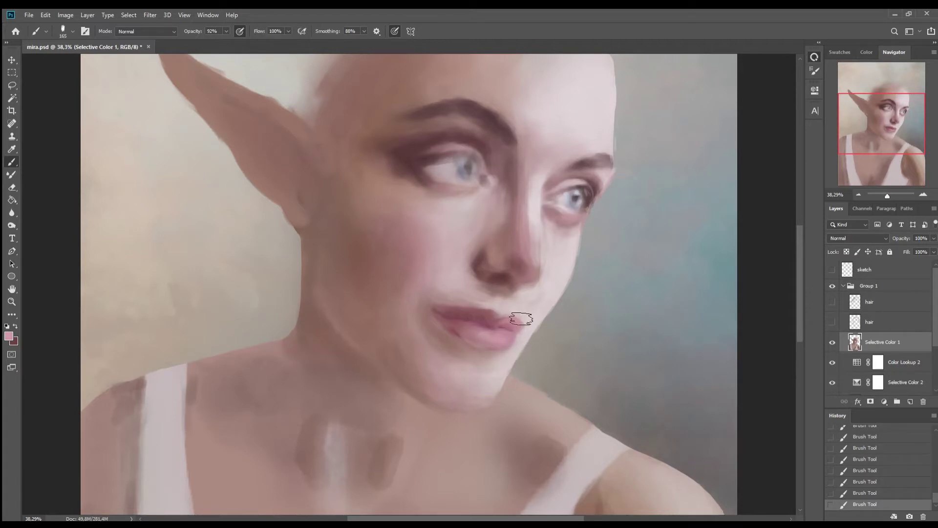
pyautogui.keyDown('alt'); pyautogui.click(519, 340); pyautogui.keyUp('alt')
pyautogui.keyDown('alt'); pyautogui.click(503, 330); pyautogui.keyUp('alt')
pyautogui.keyDown('alt'); pyautogui.click(493, 326); pyautogui.keyUp('alt')
# - Step back three lip strokes in History, repaint the lips and add a light lower-lip highlight
pyautogui.click(856, 494)
pyautogui.click(866, 469)
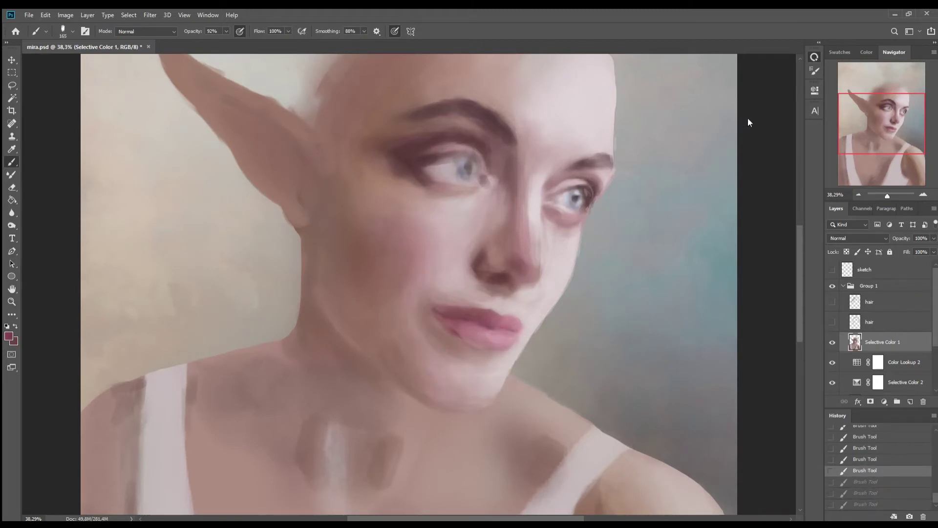
pyautogui.moveTo(465, 348); pyautogui.dragTo(481, 351)
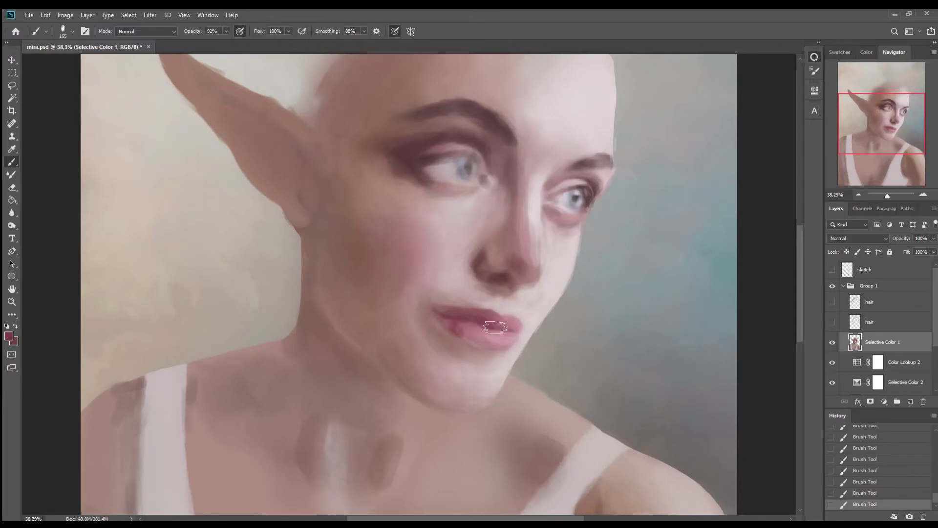
pyautogui.keyDown('alt'); pyautogui.click(454, 332); pyautogui.keyUp('alt')
pyautogui.keyDown('alt'); pyautogui.click(520, 357); pyautogui.keyUp('alt')
pyautogui.keyDown('alt'); pyautogui.click(533, 319); pyautogui.keyUp('alt')
pyautogui.moveTo(488, 332); pyautogui.dragTo(508, 331)
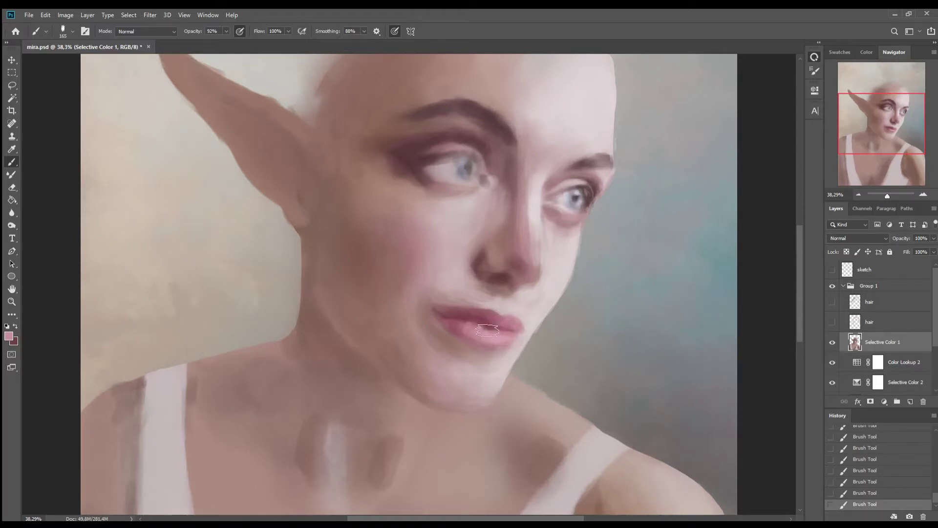
# - Sample pinks along the lower lip and darker mauves beneath it, using a smaller brush
pyautogui.keyDown('alt'); pyautogui.click(469, 323); pyautogui.keyUp('alt')
pyautogui.keyDown('alt'); pyautogui.click(472, 317); pyautogui.keyUp('alt')
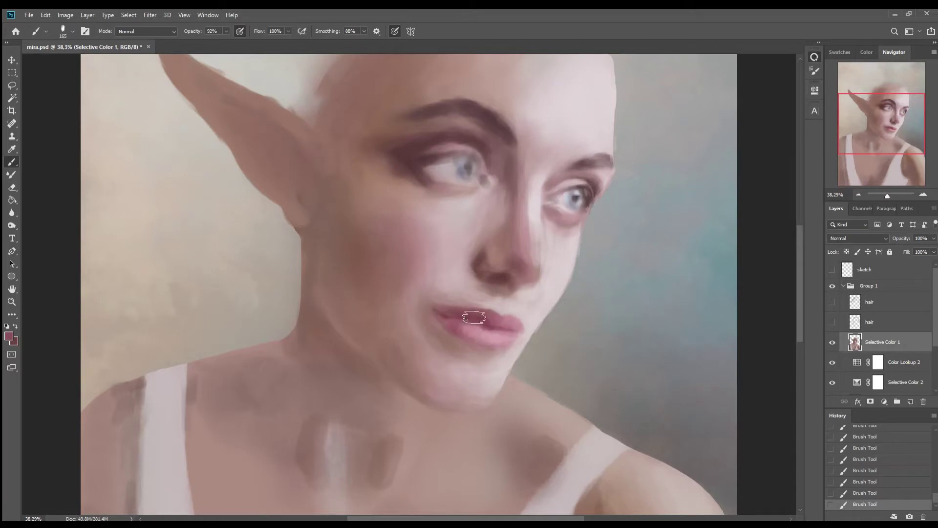
pyautogui.keyDown('alt'); pyautogui.click(501, 315); pyautogui.keyUp('alt')
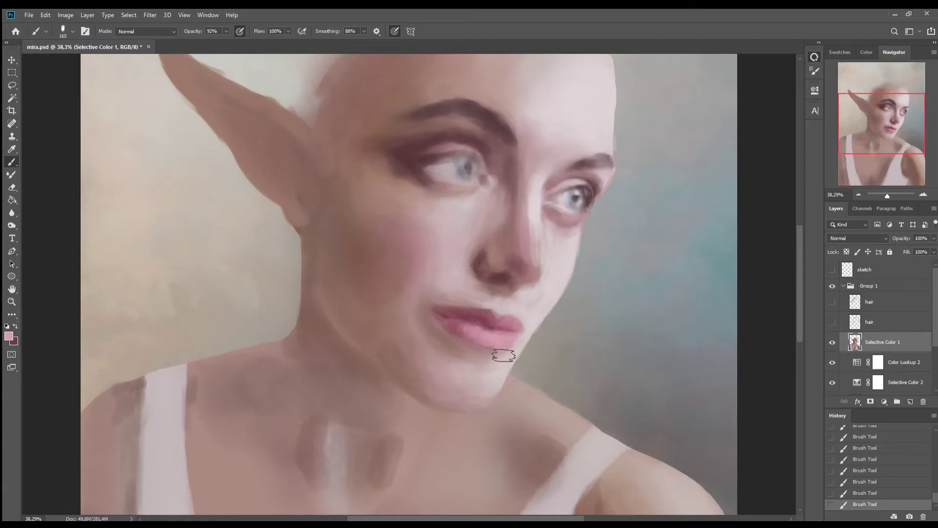
pyautogui.keyDown('alt'); pyautogui.click(483, 345); pyautogui.keyUp('alt')
pyautogui.keyDown('alt'); pyautogui.click(494, 360); pyautogui.keyUp('alt')
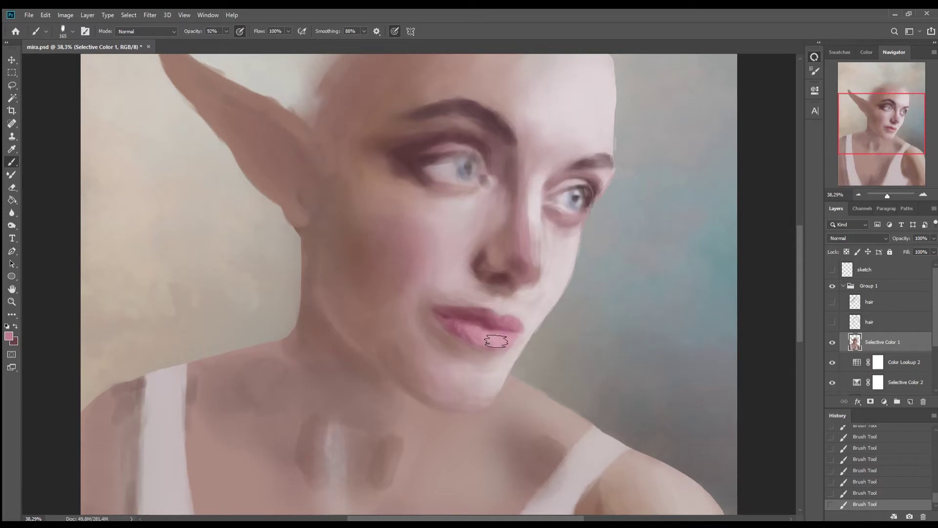
pyautogui.press('[')
pyautogui.press('[')
pyautogui.press('[')
pyautogui.keyDown('alt'); pyautogui.click(467, 333); pyautogui.keyUp('alt')
pyautogui.keyDown('alt'); pyautogui.click(468, 349); pyautogui.keyUp('alt')
pyautogui.keyDown('alt'); pyautogui.click(462, 338); pyautogui.keyUp('alt')
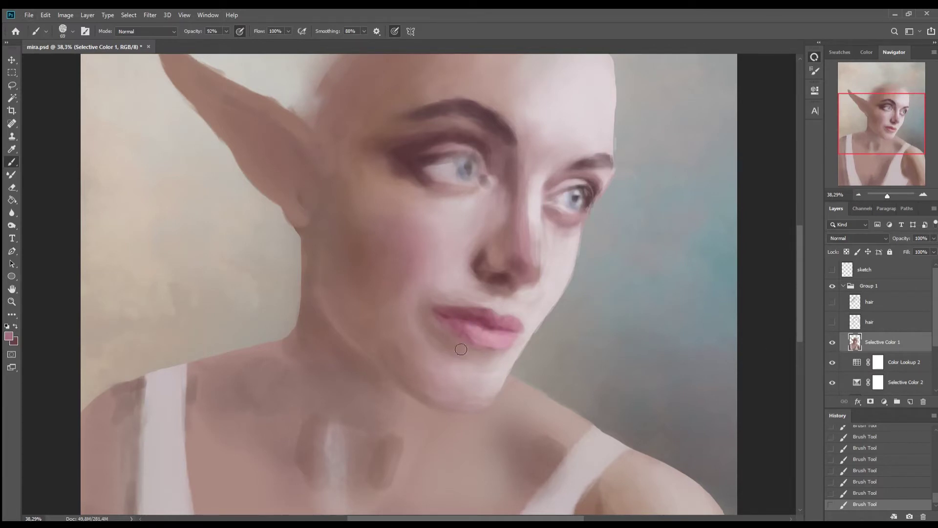
# - Sample chin skin tones, lighter skin pinks and darker mauve from the lip line
pyautogui.keyDown('alt'); pyautogui.click(473, 361); pyautogui.keyUp('alt')
pyautogui.keyDown('alt'); pyautogui.click(428, 355); pyautogui.keyUp('alt')
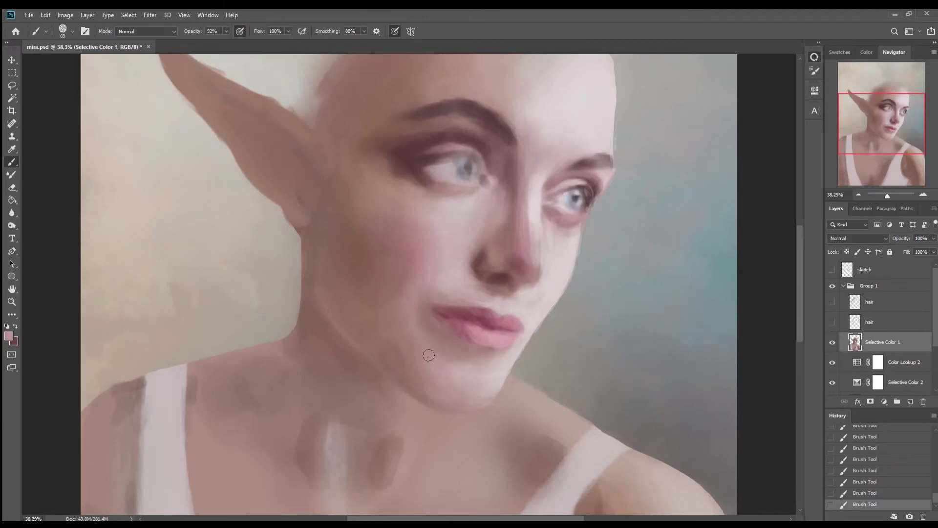
pyautogui.keyDown('alt'); pyautogui.click(439, 296); pyautogui.keyUp('alt')
pyautogui.keyDown('alt'); pyautogui.click(503, 296); pyautogui.keyUp('alt')
pyautogui.keyDown('alt'); pyautogui.click(511, 324); pyautogui.keyUp('alt')
pyautogui.keyDown('alt'); pyautogui.click(488, 348); pyautogui.keyUp('alt')
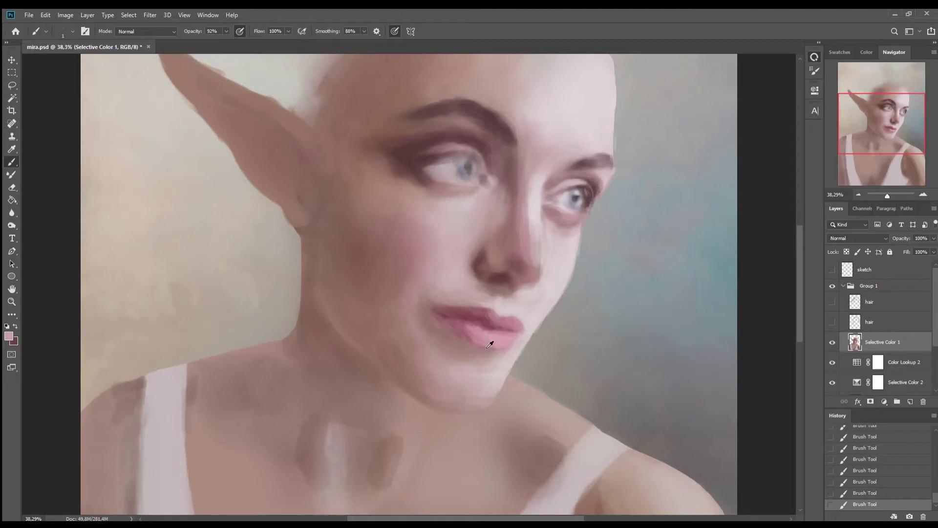
pyautogui.keyDown('alt'); pyautogui.click(485, 316); pyautogui.keyUp('alt')
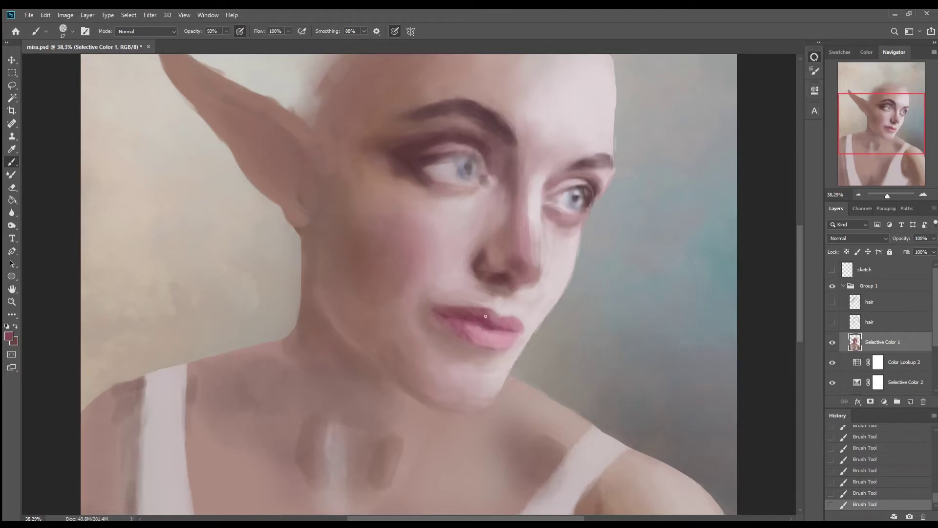
# - Add a small paint touch at the lip and compare it with undo and redo
pyautogui.click(878, 497)
pyautogui.click(515, 332)
pyautogui.hotkey('ctrl', 'z')
pyautogui.hotkey('ctrl', 'z')
pyautogui.hotkey('ctrl', 'z')
pyautogui.hotkey('ctrl', 'shift', 'z')
pyautogui.hotkey('ctrl', 'shift', 'z')
pyautogui.hotkey('ctrl', 'shift', 'z')
# - Sample lighter pinks and darker mauves around the lower lip edge, corner and below it
pyautogui.keyDown('alt'); pyautogui.click(453, 315); pyautogui.keyUp('alt')
pyautogui.keyDown('alt'); pyautogui.click(444, 330); pyautogui.keyUp('alt')
pyautogui.keyDown('alt'); pyautogui.click(483, 345); pyautogui.keyUp('alt')
pyautogui.keyDown('alt'); pyautogui.click(471, 315); pyautogui.keyUp('alt')
pyautogui.keyDown('alt'); pyautogui.click(521, 328); pyautogui.keyUp('alt')
pyautogui.keyDown('alt'); pyautogui.click(530, 331); pyautogui.keyUp('alt')
pyautogui.keyDown('alt'); pyautogui.click(517, 338); pyautogui.keyUp('alt')
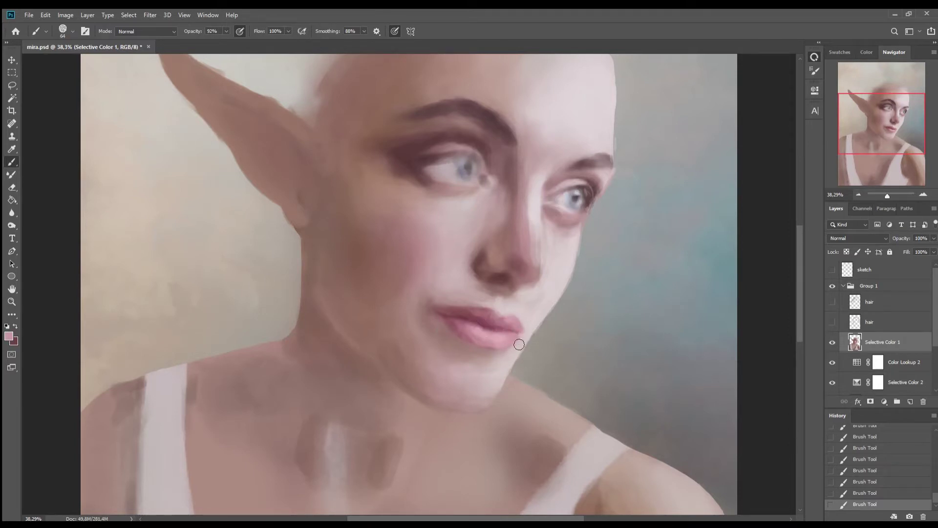
pyautogui.keyDown('alt'); pyautogui.click(486, 341); pyautogui.keyUp('alt')
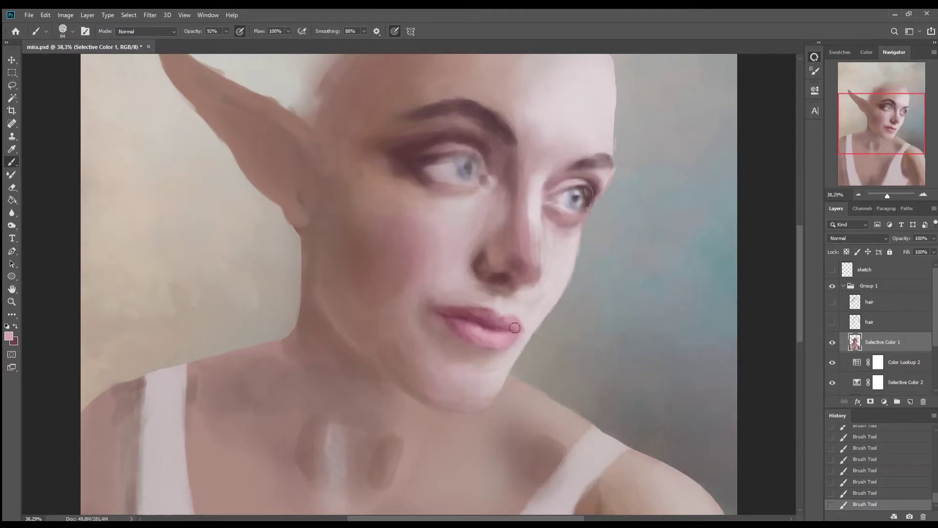
pyautogui.keyDown('alt'); pyautogui.click(497, 358); pyautogui.keyUp('alt')
# - Shrink the brush to a single pixel and sample pinks and mauves along the lower lip
pyautogui.press('9')
pyautogui.press('3')
pyautogui.keyDown('alt'); pyautogui.click(460, 326); pyautogui.keyUp('alt')
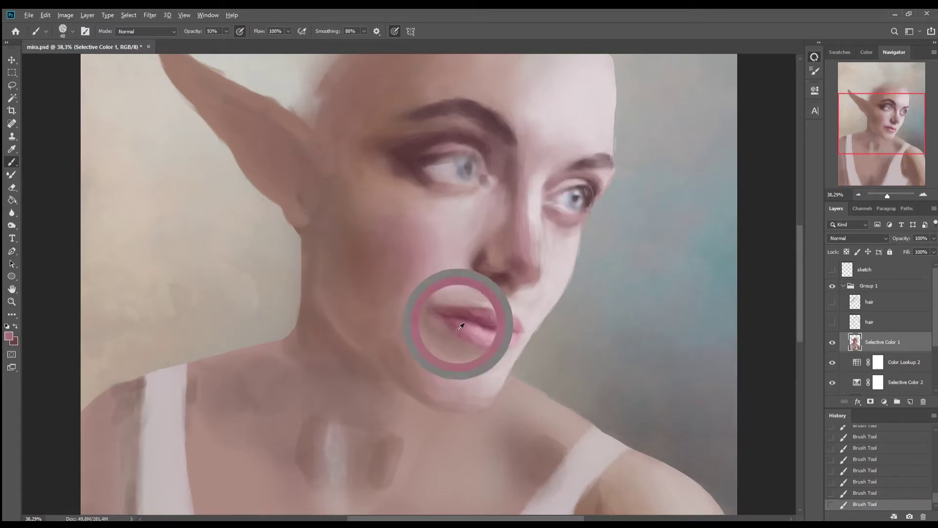
pyautogui.keyDown('alt'); pyautogui.click(466, 335); pyautogui.keyUp('alt')
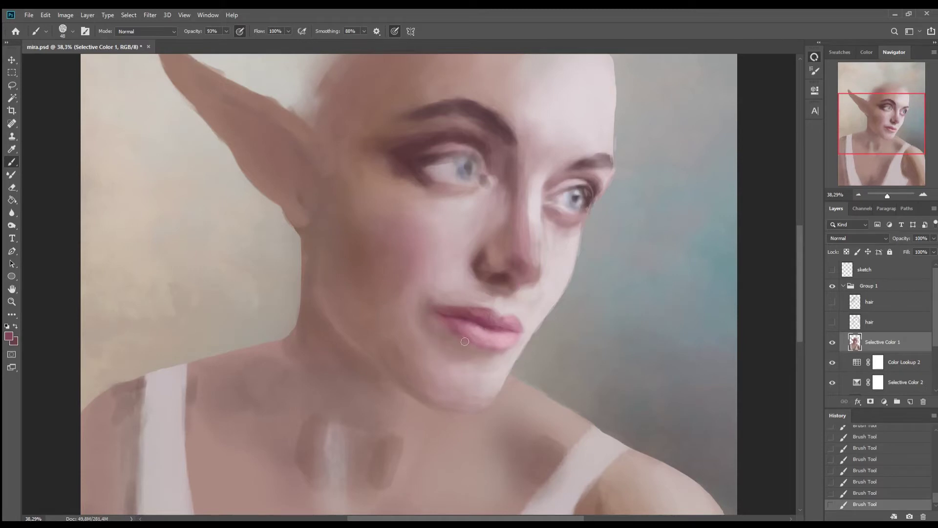
pyautogui.keyDown('alt'); pyautogui.click(449, 322); pyautogui.keyUp('alt')
# - With a pointed brush tip, sample lavender and grey-blue tones near the eye, then return to round
pyautogui.press('.')
pyautogui.keyDown('alt'); pyautogui.click(710, 135); pyautogui.keyUp('alt')
pyautogui.keyDown('alt'); pyautogui.click(549, 400); pyautogui.keyUp('alt')
pyautogui.keyDown('alt'); pyautogui.click(483, 173); pyautogui.keyUp('alt')
pyautogui.press('.')
# - Revert recent strokes in History, dab dark paint onto the left iris, and compare with undo/redo
pyautogui.click(898, 450)
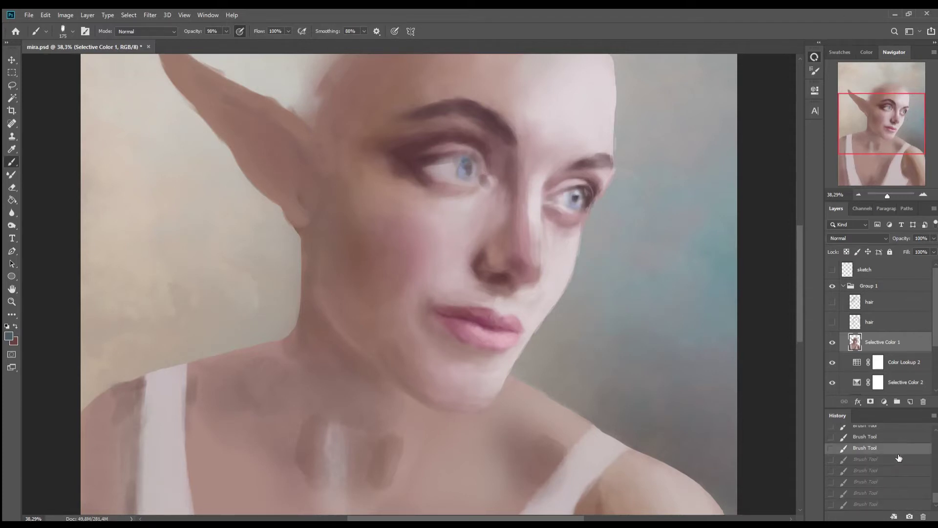
pyautogui.click(471, 161)
pyautogui.keyDown('alt'); pyautogui.click(730, 132); pyautogui.keyUp('alt')
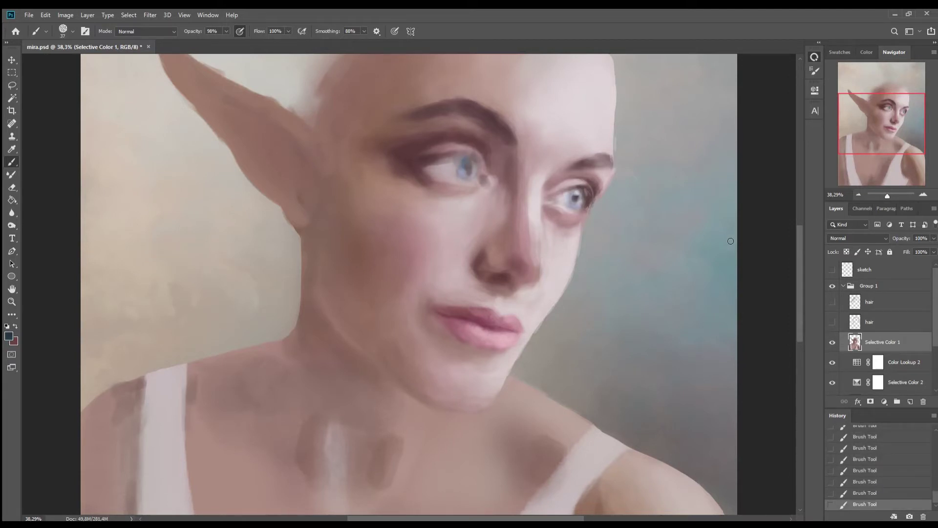
pyautogui.keyDown('alt'); pyautogui.click(704, 201); pyautogui.keyUp('alt')
pyautogui.hotkey('ctrl', 'z')
pyautogui.hotkey('ctrl', 'shift', 'z')
pyautogui.hotkey('ctrl', 'z')
pyautogui.hotkey('ctrl', 'shift', 'z')
# - Sample dark maroon and lavender eye tones and darken the left eye's inner corner
pyautogui.keyDown('alt'); pyautogui.click(433, 176); pyautogui.keyUp('alt')
pyautogui.keyDown('alt'); pyautogui.click(442, 168); pyautogui.keyUp('alt')
pyautogui.keyDown('alt'); pyautogui.click(439, 172); pyautogui.keyUp('alt')
pyautogui.keyDown('alt'); pyautogui.click(444, 166); pyautogui.keyUp('alt')
pyautogui.keyDown('alt'); pyautogui.click(447, 173); pyautogui.keyUp('alt')
pyautogui.keyDown('alt'); pyautogui.click(479, 176); pyautogui.keyUp('alt')
pyautogui.moveTo(483, 181); pyautogui.dragTo(490, 184)
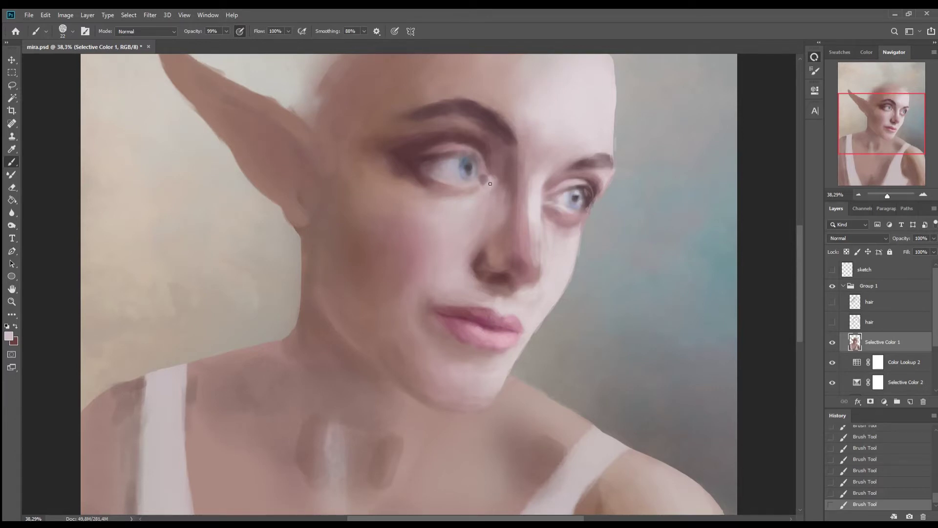
# - Enlarge the brush and deepen and extend the left eye's outer shadow
pyautogui.keyDown('alt'); pyautogui.click(479, 145); pyautogui.keyUp('alt')
pyautogui.keyDown('alt'); pyautogui.click(442, 327); pyautogui.keyUp('alt')
pyautogui.press('0')
pyautogui.moveTo(415, 159); pyautogui.dragTo(396, 156)
# - Sample light pink skin and cheek tones below and around the right eye
pyautogui.keyDown('alt'); pyautogui.click(435, 193); pyautogui.keyUp('alt')
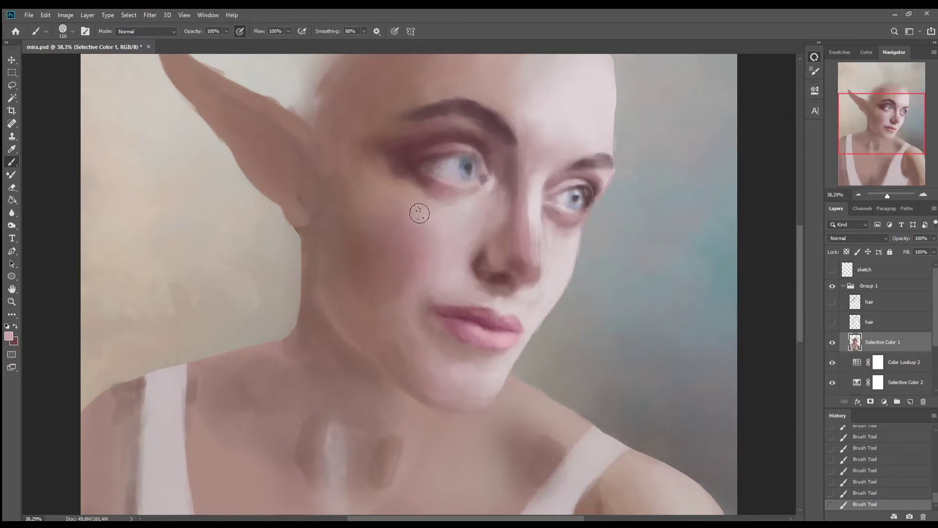
pyautogui.keyDown('alt'); pyautogui.click(557, 274); pyautogui.keyUp('alt')
pyautogui.keyDown('alt'); pyautogui.click(582, 227); pyautogui.keyUp('alt')
pyautogui.keyDown('alt'); pyautogui.click(577, 226); pyautogui.keyUp('alt')
pyautogui.keyDown('alt'); pyautogui.click(585, 211); pyautogui.keyUp('alt')
pyautogui.keyDown('alt'); pyautogui.click(548, 211); pyautogui.keyUp('alt')
pyautogui.keyDown('alt'); pyautogui.click(561, 231); pyautogui.keyUp('alt')
# - Sample darker and lighter mauves around the right eye, then save the portrait as mira.psd
pyautogui.keyDown('alt'); pyautogui.click(553, 210); pyautogui.keyUp('alt')
pyautogui.keyDown('alt'); pyautogui.click(561, 210); pyautogui.keyUp('alt')
pyautogui.keyDown('alt'); pyautogui.click(583, 189); pyautogui.keyUp('alt')
pyautogui.keyDown('alt'); pyautogui.click(590, 196); pyautogui.keyUp('alt')
pyautogui.hotkey('ctrl', 's')
# - Soften the skin around the right eye and lighten the forehead edge with light pinks
pyautogui.keyDown('alt'); pyautogui.click(548, 196); pyautogui.keyUp('alt')
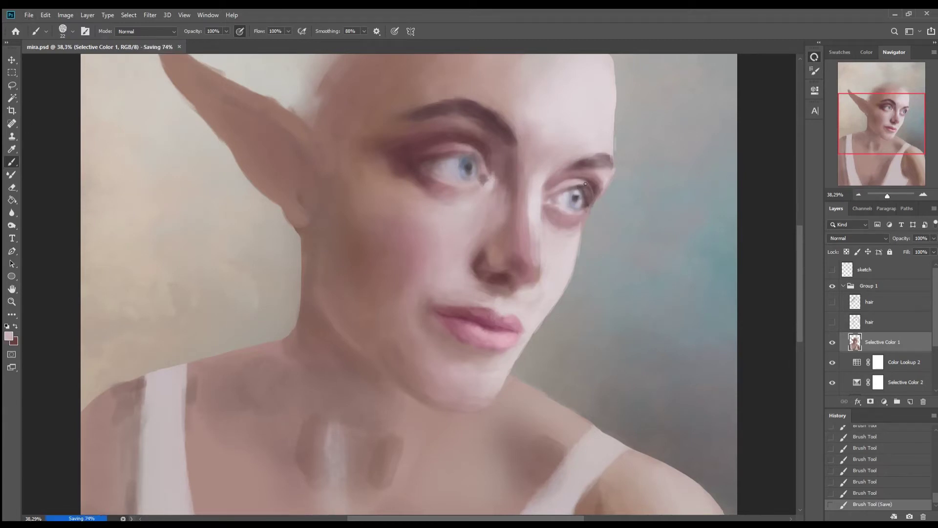
pyautogui.moveTo(551, 195); pyautogui.dragTo(568, 189)
pyautogui.moveTo(570, 188); pyautogui.dragTo(584, 184)
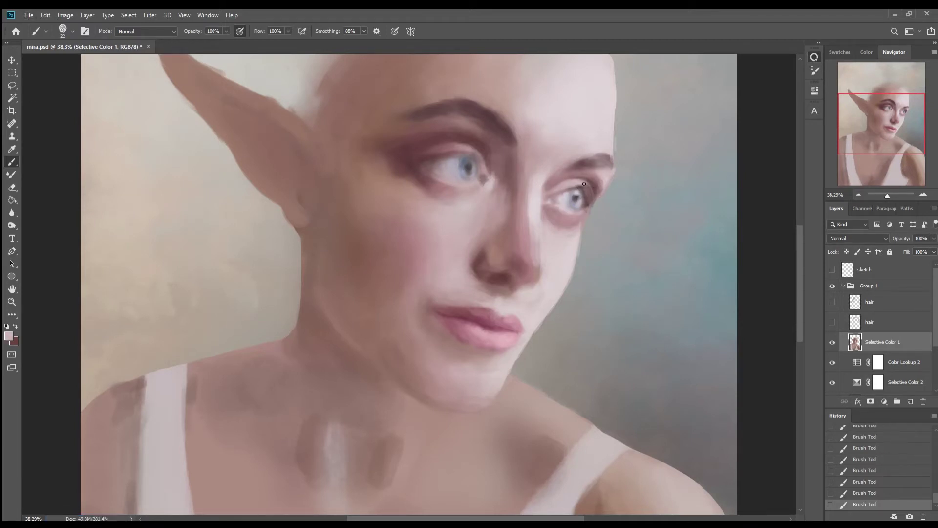
pyautogui.keyDown('alt'); pyautogui.click(611, 148); pyautogui.keyUp('alt')
pyautogui.moveTo(615, 82); pyautogui.dragTo(613, 170)
# - Sample mauve, pink and near-black tones around the right brow edge and eyelids
pyautogui.keyDown('alt'); pyautogui.click(613, 158); pyautogui.keyUp('alt')
pyautogui.keyDown('alt'); pyautogui.click(618, 162); pyautogui.keyUp('alt')
pyautogui.keyDown('alt'); pyautogui.click(609, 173); pyautogui.keyUp('alt')
pyautogui.keyDown('alt'); pyautogui.click(604, 170); pyautogui.keyUp('alt')
pyautogui.keyDown('alt'); pyautogui.click(574, 180); pyautogui.keyUp('alt')
pyautogui.keyDown('alt'); pyautogui.click(562, 169); pyautogui.keyUp('alt')
pyautogui.keyDown('alt'); pyautogui.click(584, 184); pyautogui.keyUp('alt')
pyautogui.keyDown('alt'); pyautogui.click(580, 212); pyautogui.keyUp('alt')
pyautogui.keyDown('alt'); pyautogui.click(584, 211); pyautogui.keyUp('alt')
# - Sample pink, maroon and mauve tones along the left upper eyelid
pyautogui.keyDown('alt'); pyautogui.click(482, 174); pyautogui.keyUp('alt')
pyautogui.keyDown('alt'); pyautogui.click(482, 163); pyautogui.keyUp('alt')
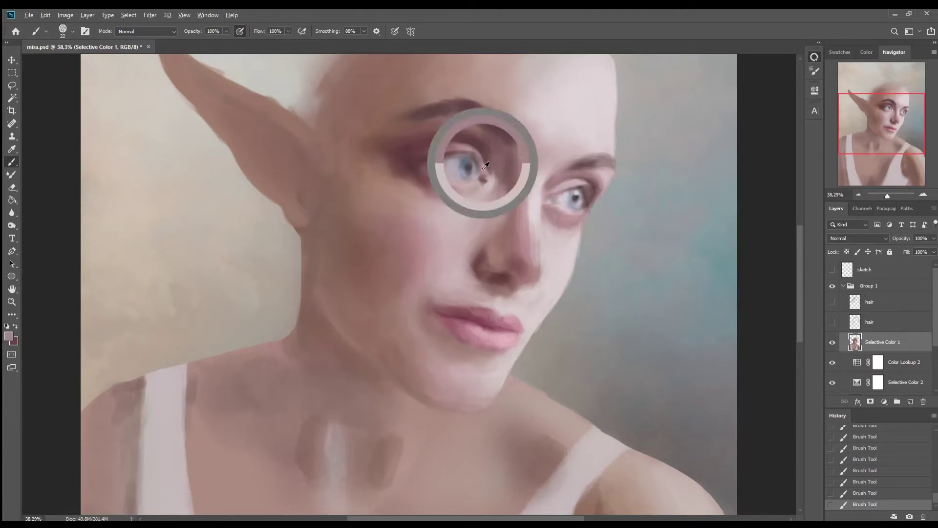
pyautogui.keyDown('alt'); pyautogui.click(460, 143); pyautogui.keyUp('alt')
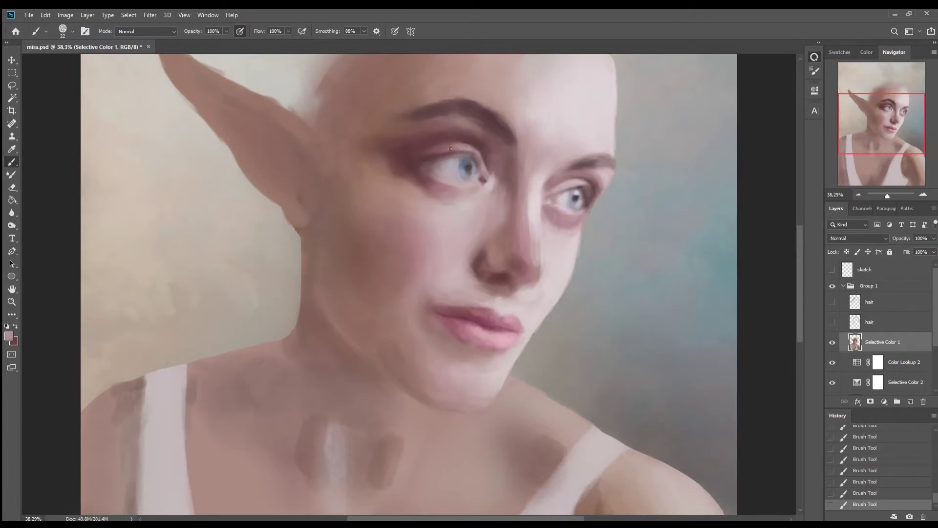
pyautogui.keyDown('alt'); pyautogui.click(435, 157); pyautogui.keyUp('alt')
pyautogui.keyDown('alt'); pyautogui.click(431, 153); pyautogui.keyUp('alt')
pyautogui.keyDown('alt'); pyautogui.click(410, 163); pyautogui.keyUp('alt')
# - Pick lighter grey and blue-grey iris colours, then save mira.psd
pyautogui.keyDown('alt'); pyautogui.click(596, 263); pyautogui.keyUp('alt')
pyautogui.keyDown('alt'); pyautogui.click(462, 161); pyautogui.keyUp('alt')
pyautogui.keyDown('alt'); pyautogui.click(466, 174); pyautogui.keyUp('alt')
pyautogui.keyDown('alt'); pyautogui.click(471, 171); pyautogui.keyUp('alt')
pyautogui.hotkey('ctrl', 's')
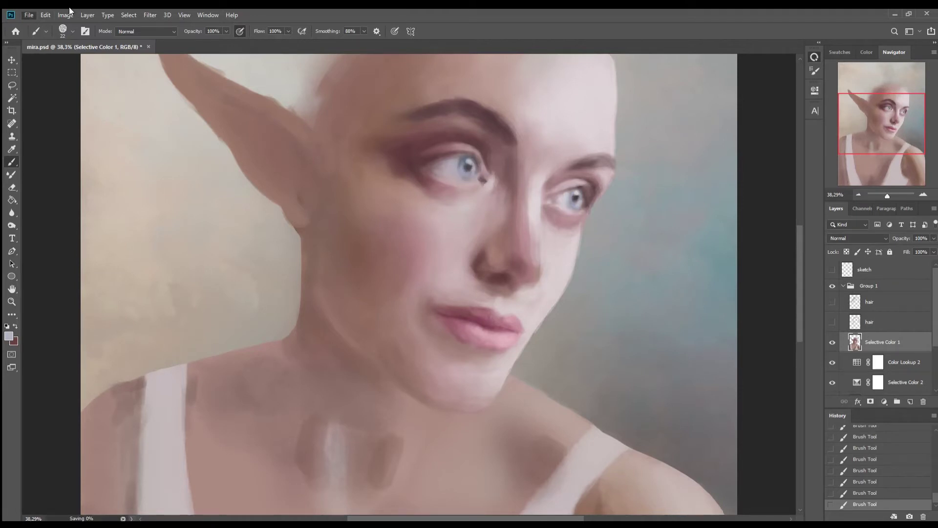
# - Soften the skin under the right eye and sample a mauve skin tone
pyautogui.moveTo(555, 204); pyautogui.dragTo(563, 210)
pyautogui.moveTo(564, 210); pyautogui.dragTo(569, 214)
pyautogui.moveTo(569, 214); pyautogui.dragTo(581, 214)
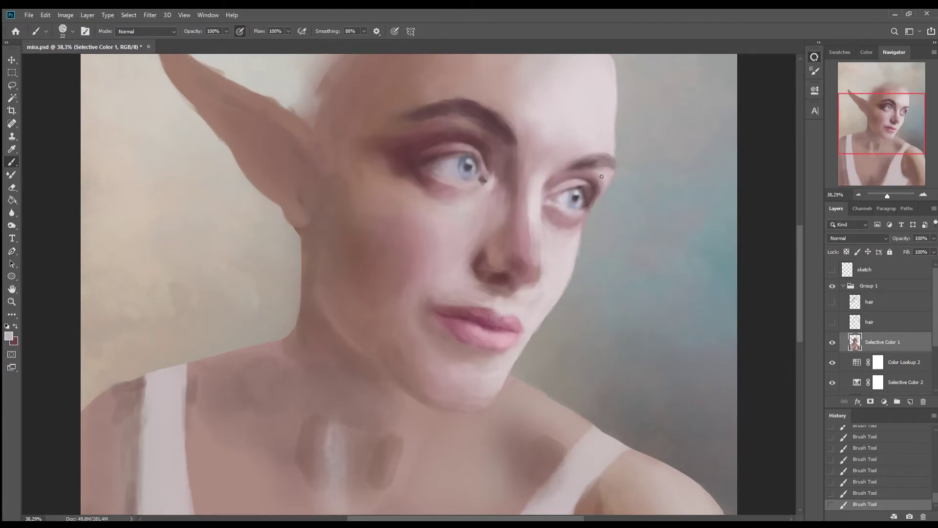
pyautogui.keyDown('alt'); pyautogui.click(600, 192); pyautogui.keyUp('alt')
# - Add a new empty layer above the face and paint touch-up strokes on it
pyautogui.hotkey('ctrl', 'shift', 'alt', 'n')
pyautogui.moveTo(509, 266); pyautogui.dragTo(501, 266)
pyautogui.moveTo(499, 265); pyautogui.dragTo(482, 264)
pyautogui.moveTo(482, 264); pyautogui.dragTo(476, 263)
pyautogui.moveTo(474, 263)
pyautogui.mouseDown()
pyautogui.moveTo(478, 241)
pyautogui.moveTo(516, 191)
pyautogui.moveTo(517, 201)
pyautogui.mouseUp()
# - Dab lighter skin tones on the nostril edges and under the left nostril
pyautogui.moveTo(515, 326); pyautogui.dragTo(509, 325)
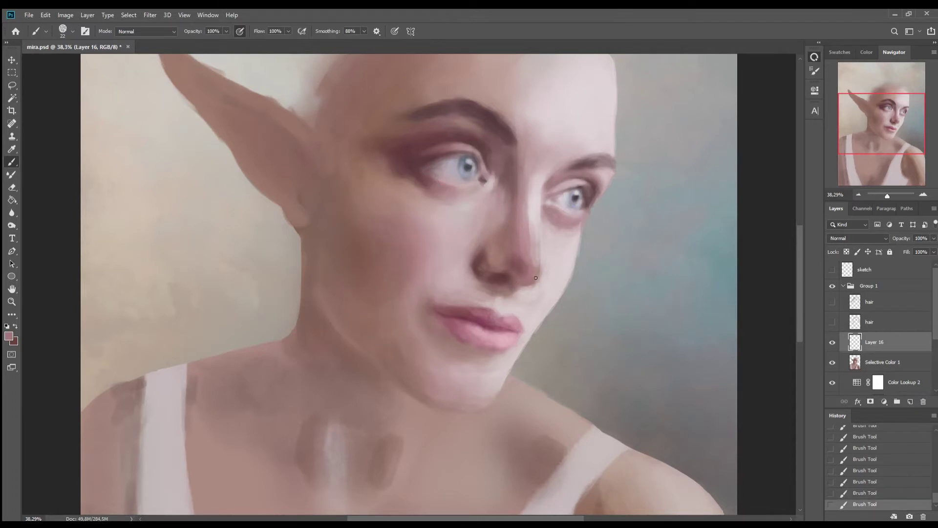
pyautogui.keyDown('alt'); pyautogui.click(518, 286); pyautogui.keyUp('alt')
pyautogui.moveTo(541, 277); pyautogui.dragTo(538, 271)
pyautogui.keyDown('alt'); pyautogui.click(548, 267); pyautogui.keyUp('alt')
pyautogui.keyDown('alt'); pyautogui.click(549, 315); pyautogui.keyUp('alt')
pyautogui.moveTo(481, 279); pyautogui.dragTo(480, 273)
# - With a larger brush, lighten the nose shadow and highlight the nose bridge
pyautogui.press(']')
pyautogui.press(']')
pyautogui.press(']')
pyautogui.keyDown('alt'); pyautogui.click(527, 188); pyautogui.keyUp('alt')
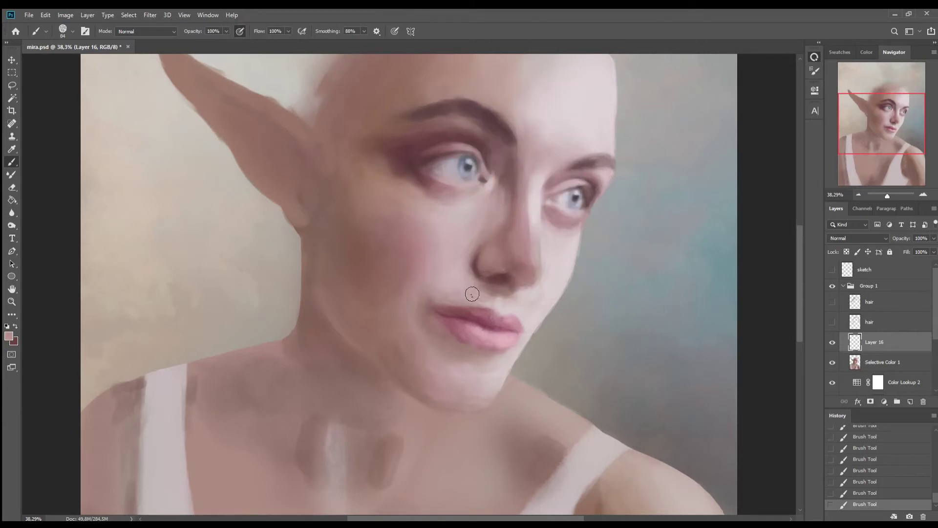
pyautogui.keyDown('alt'); pyautogui.click(536, 278); pyautogui.keyUp('alt')
pyautogui.moveTo(538, 264); pyautogui.dragTo(543, 251)
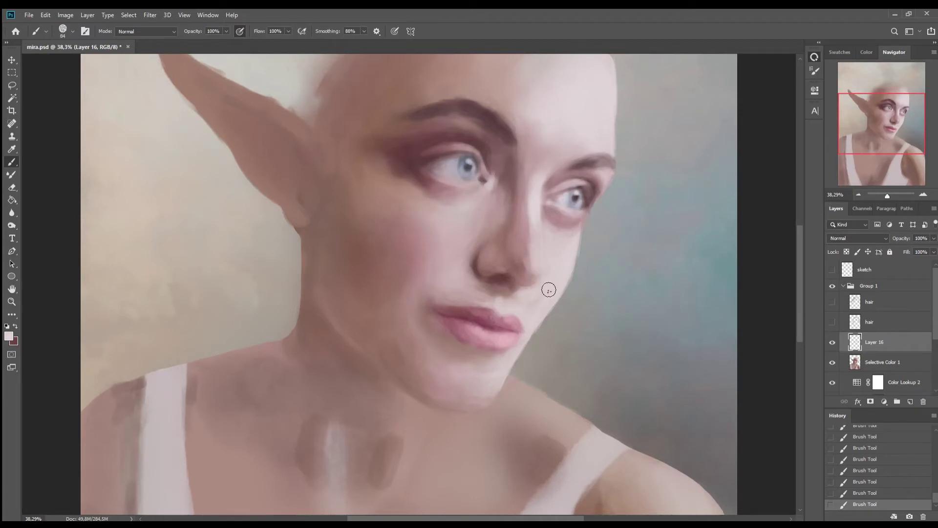
pyautogui.keyDown('alt'); pyautogui.click(534, 268); pyautogui.keyUp('alt')
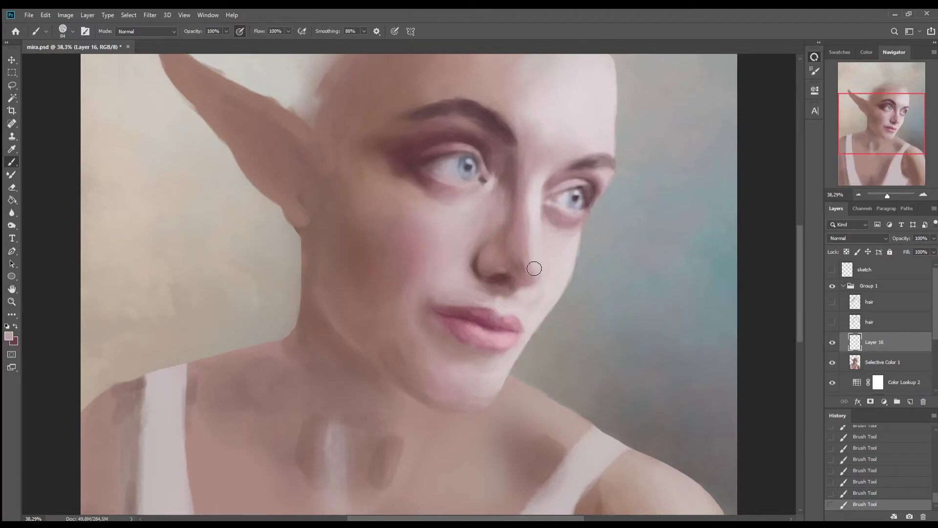
pyautogui.moveTo(536, 200); pyautogui.dragTo(535, 226)
# - Sample pink and brownish mauve tones and lay a faint stroke along the nose
pyautogui.keyDown('alt'); pyautogui.click(541, 131); pyautogui.keyUp('alt')
pyautogui.keyDown('alt'); pyautogui.click(508, 312); pyautogui.keyUp('alt')
pyautogui.keyDown('alt'); pyautogui.click(512, 267); pyautogui.keyUp('alt')
pyautogui.moveTo(518, 216); pyautogui.dragTo(509, 259)
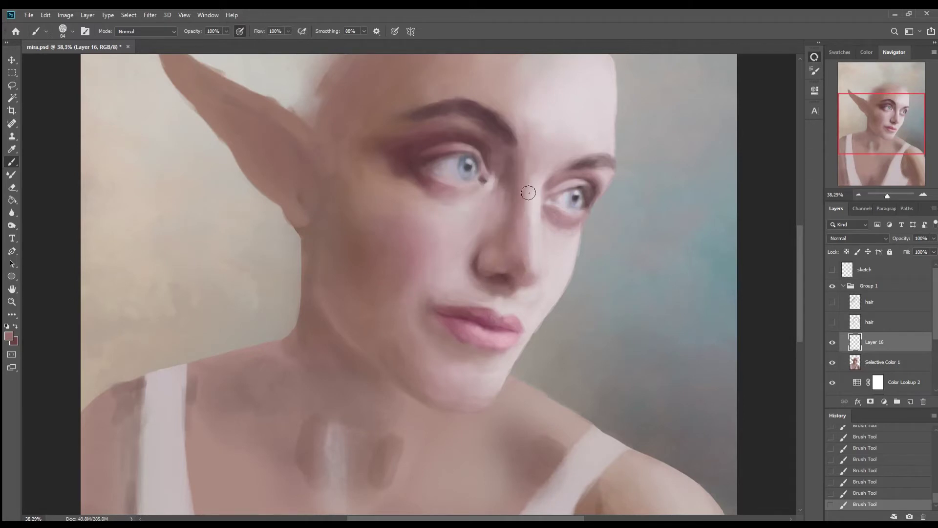
# - Soften the skin under the left eye with a muted pink tone
pyautogui.keyDown('alt'); pyautogui.click(564, 224); pyautogui.keyUp('alt')
pyautogui.keyDown('alt'); pyautogui.click(529, 208); pyautogui.keyUp('alt')
pyautogui.keyDown('alt'); pyautogui.click(427, 214); pyautogui.keyUp('alt')
pyautogui.keyDown('alt'); pyautogui.click(426, 203); pyautogui.keyUp('alt')
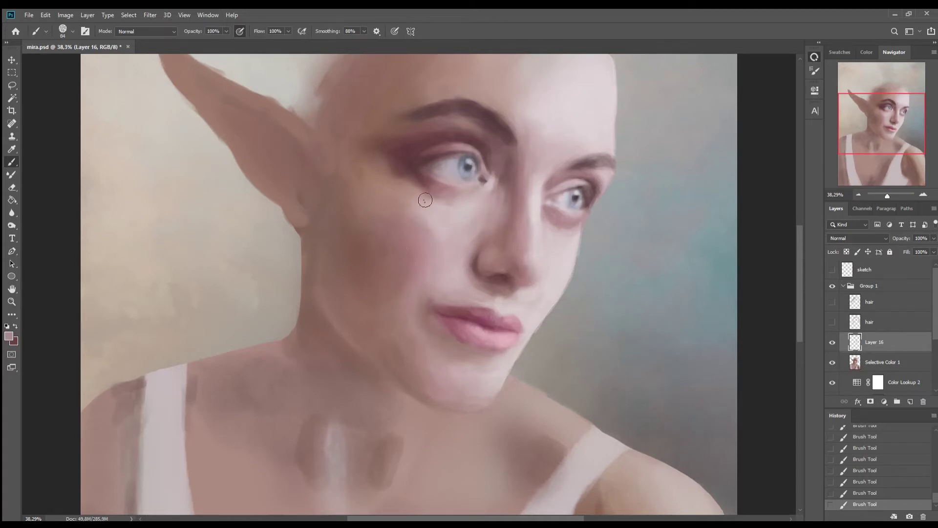
pyautogui.moveTo(414, 204); pyautogui.dragTo(405, 205)
# - With a smaller brush, add a subtle stroke toward the chin, undoing and redoing to compare
pyautogui.press('[')
pyautogui.press('[')
pyautogui.press('[')
pyautogui.keyDown('alt'); pyautogui.click(496, 170); pyautogui.keyUp('alt')
pyautogui.press('[')
pyautogui.press('[')
pyautogui.press('[')
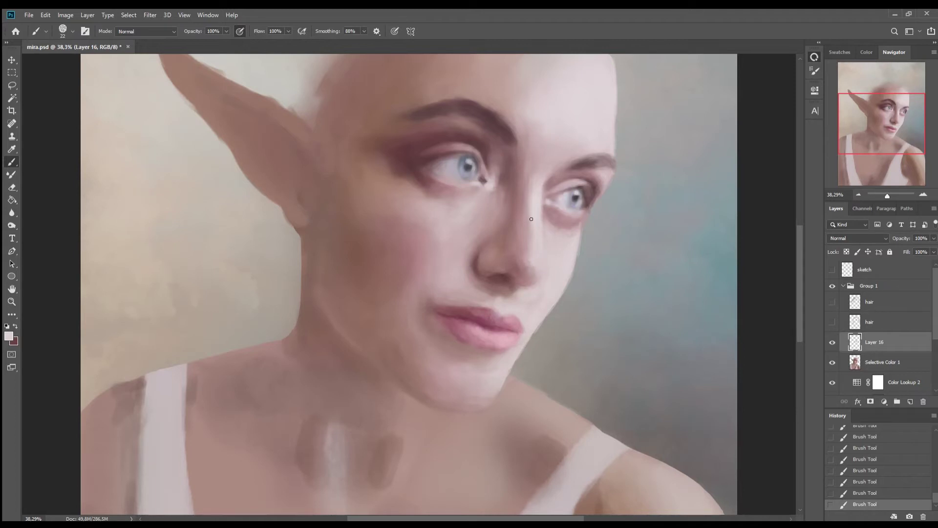
pyautogui.moveTo(501, 333); pyautogui.dragTo(487, 352)
pyautogui.hotkey('ctrl', 'z')
pyautogui.hotkey('ctrl', 'z')
pyautogui.hotkey('ctrl', 'shift', 'z')
pyautogui.hotkey('ctrl', 'shift', 'z')
# - Sample deeper lip pinks and flip the canvas horizontally
pyautogui.keyDown('alt'); pyautogui.click(480, 302); pyautogui.keyUp('alt')
pyautogui.keyDown('alt'); pyautogui.click(458, 309); pyautogui.keyUp('alt')
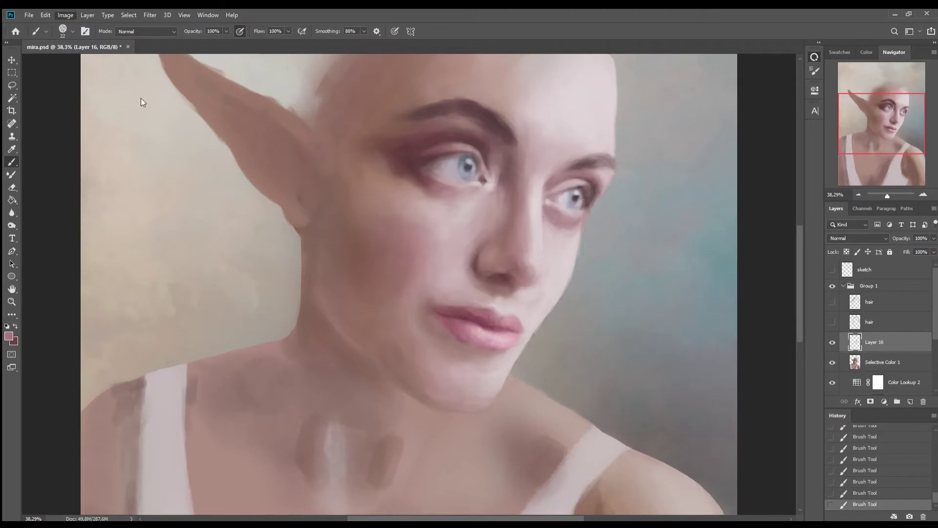
pyautogui.press('h')
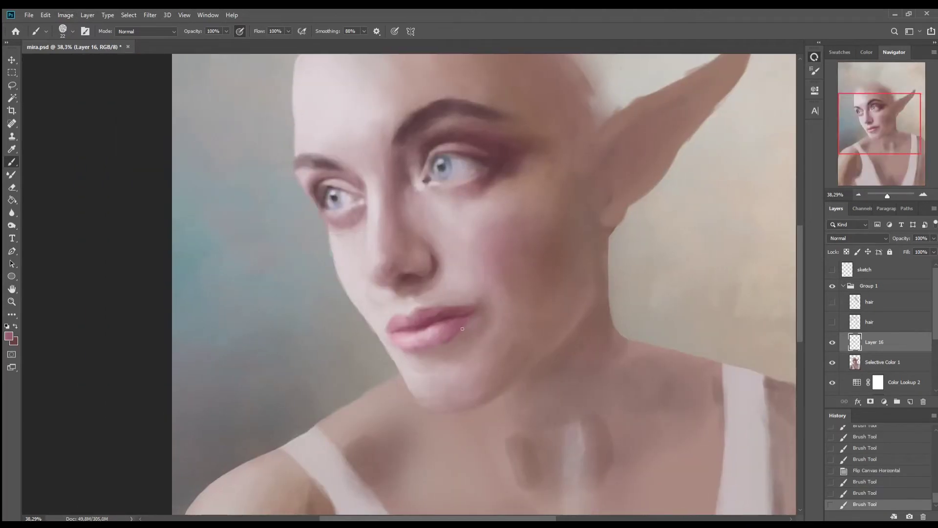
# - Add a subtle lip stroke, sample lip pinks, and undo to compare
pyautogui.moveTo(468, 325); pyautogui.dragTo(446, 337)
pyautogui.keyDown('alt'); pyautogui.click(423, 332); pyautogui.keyUp('alt')
pyautogui.keyDown('alt'); pyautogui.click(417, 347); pyautogui.keyUp('alt')
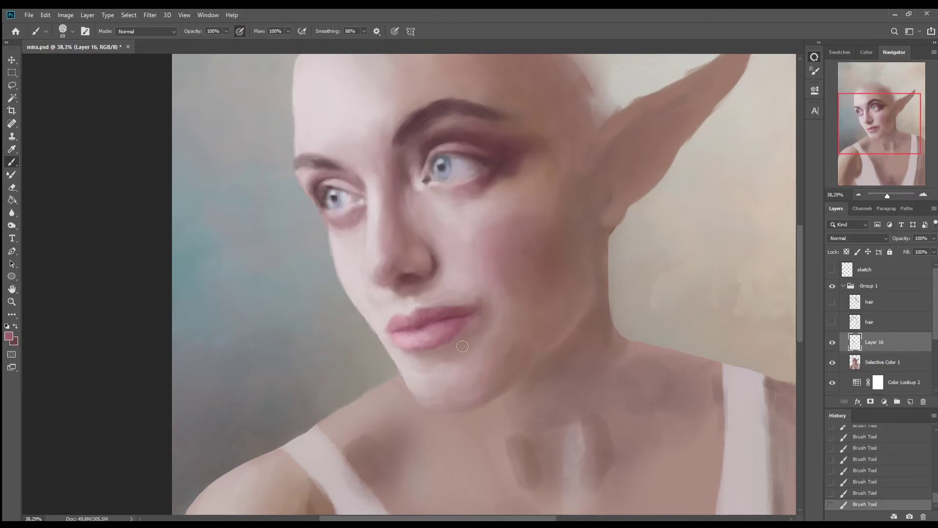
pyautogui.keyDown('alt'); pyautogui.click(472, 335); pyautogui.keyUp('alt')
pyautogui.hotkey('ctrl', 'z')
# - Sample the red-brown nose shadow colour, flip the canvas back and restore the strokes
pyautogui.hotkey('ctrl', 'z')
pyautogui.hotkey('ctrl', 'z')
pyautogui.hotkey('ctrl', 'z')
pyautogui.keyDown('alt'); pyautogui.click(397, 276); pyautogui.keyUp('alt')
pyautogui.keyDown('alt'); pyautogui.click(396, 298); pyautogui.keyUp('alt')
pyautogui.keyDown('alt'); pyautogui.click(405, 281); pyautogui.keyUp('alt')
pyautogui.keyDown('alt'); pyautogui.click(400, 277); pyautogui.keyUp('alt')
pyautogui.hotkey('ctrl', 'z')
pyautogui.hotkey('ctrl', 'z')
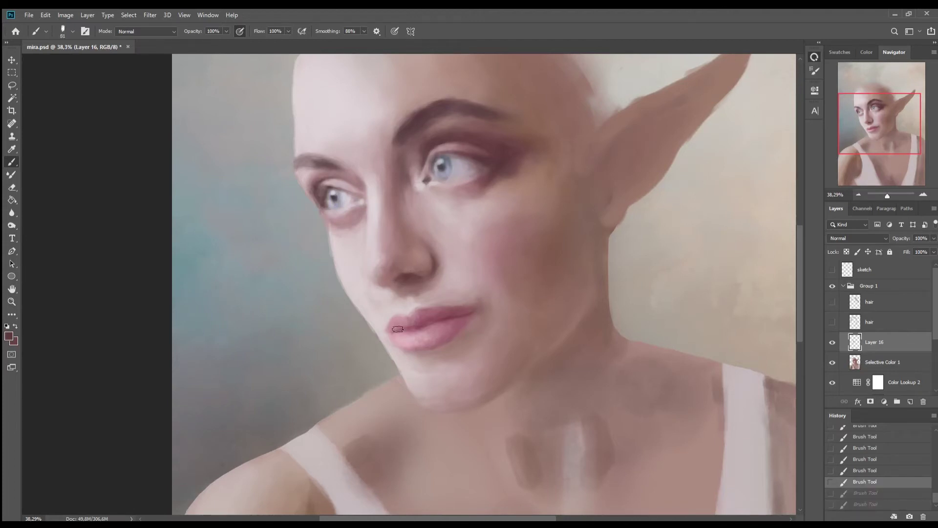
pyautogui.press('h')
pyautogui.hotkey('ctrl', 'shift', 'z')
pyautogui.hotkey('ctrl', 'shift', 'z')
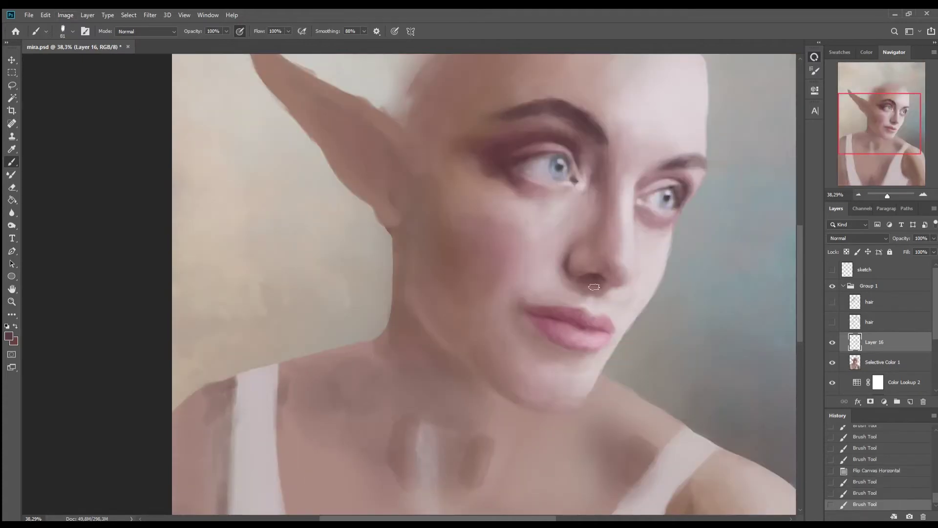
# - Recentre the face, enlarge the brush, and sample nose and lip tones
pyautogui.moveTo(609, 283); pyautogui.dragTo(489, 284)
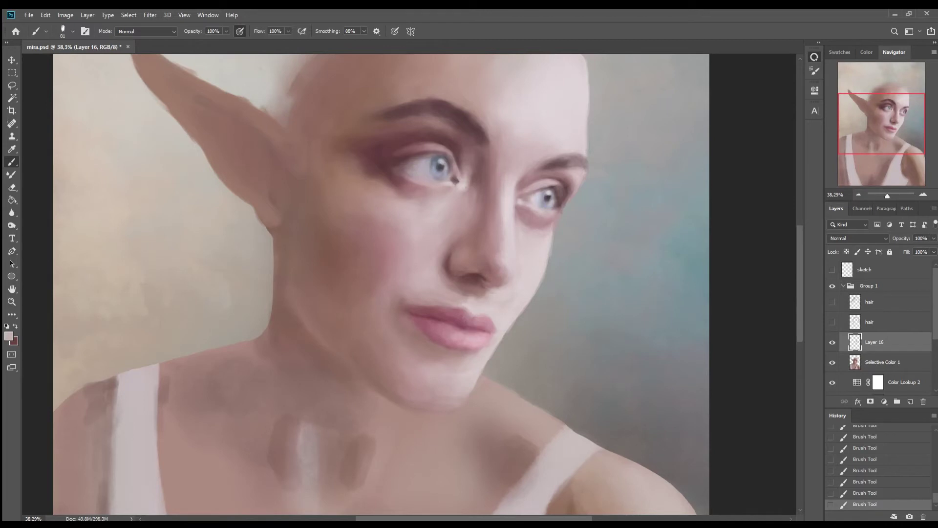
pyautogui.press(']')
pyautogui.press(']')
pyautogui.keyDown('alt'); pyautogui.click(450, 295); pyautogui.keyUp('alt')
pyautogui.keyDown('alt'); pyautogui.click(444, 290); pyautogui.keyUp('alt')
pyautogui.keyDown('alt'); pyautogui.click(479, 300); pyautogui.keyUp('alt')
# - Toggle Layer 16 to compare, then merge it down into Selective Color 1
pyautogui.click(833, 342)
pyautogui.click(832, 342)
pyautogui.hotkey('ctrl', 'e')
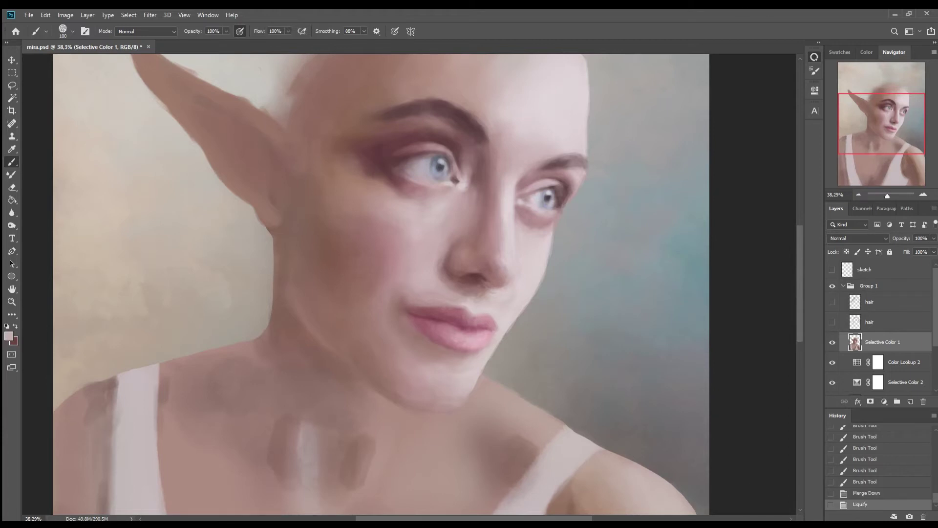
# - Zoom out to the whole painting, save mira.psd, and dab faint paint near the nose
pyautogui.press('z')
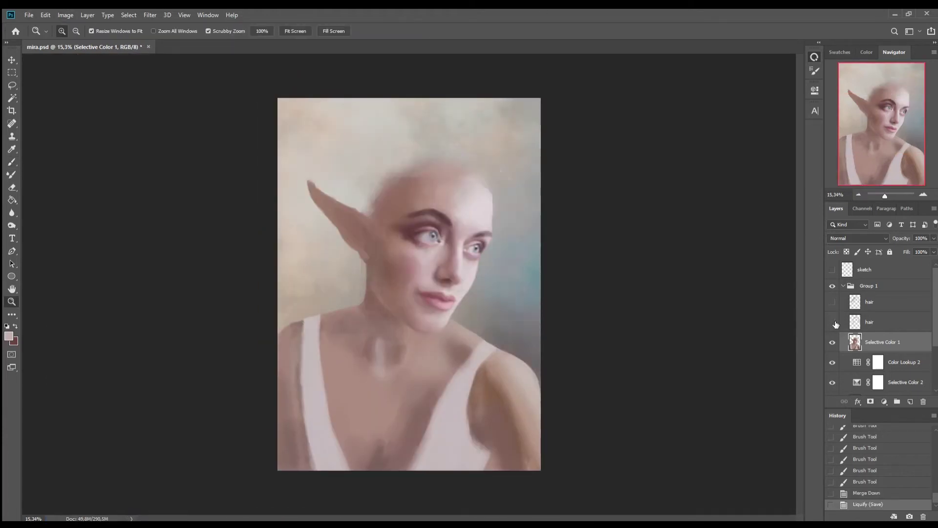
pyautogui.hotkey('ctrl', 's')
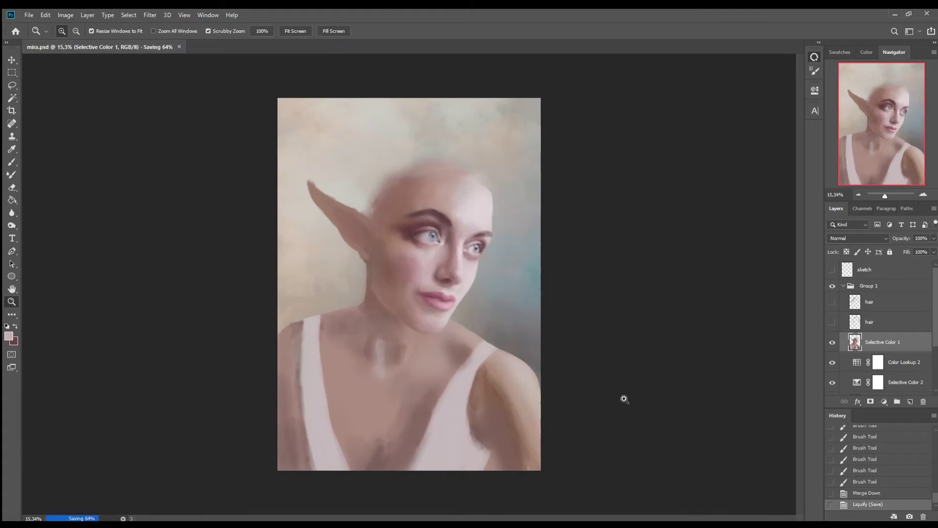
pyautogui.press('b')
pyautogui.moveTo(432, 257); pyautogui.dragTo(424, 281)
# - Dab the cheek and sample pink and mauve skin tones from the face
pyautogui.click(424, 281)
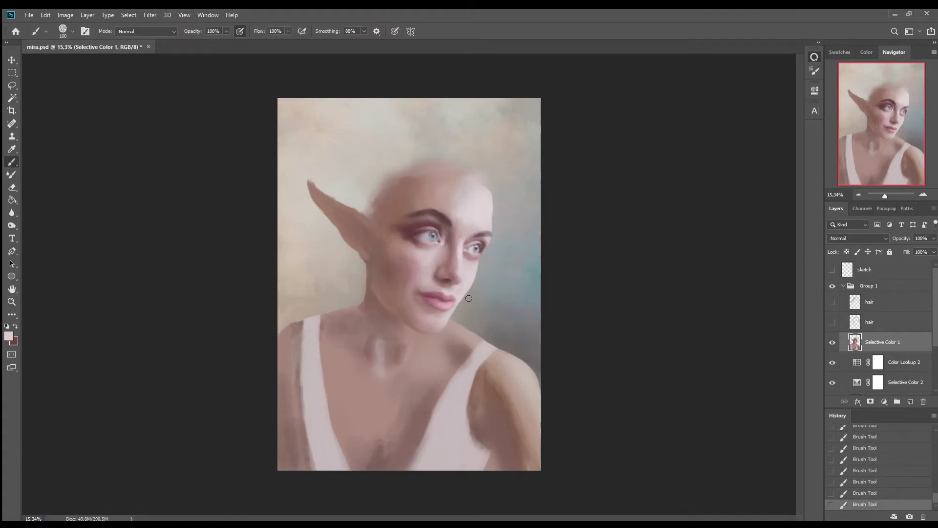
pyautogui.keyDown('alt'); pyautogui.click(470, 191); pyautogui.keyUp('alt')
pyautogui.keyDown('alt'); pyautogui.click(408, 267); pyautogui.keyUp('alt')
pyautogui.keyDown('alt'); pyautogui.click(424, 268); pyautogui.keyUp('alt')
pyautogui.keyDown('alt'); pyautogui.click(417, 232); pyautogui.keyUp('alt')
# - Apply a selective colour adjustment to the painting and return to the Brush
pyautogui.press('i')
pyautogui.hotkey('ctrl', 'u')
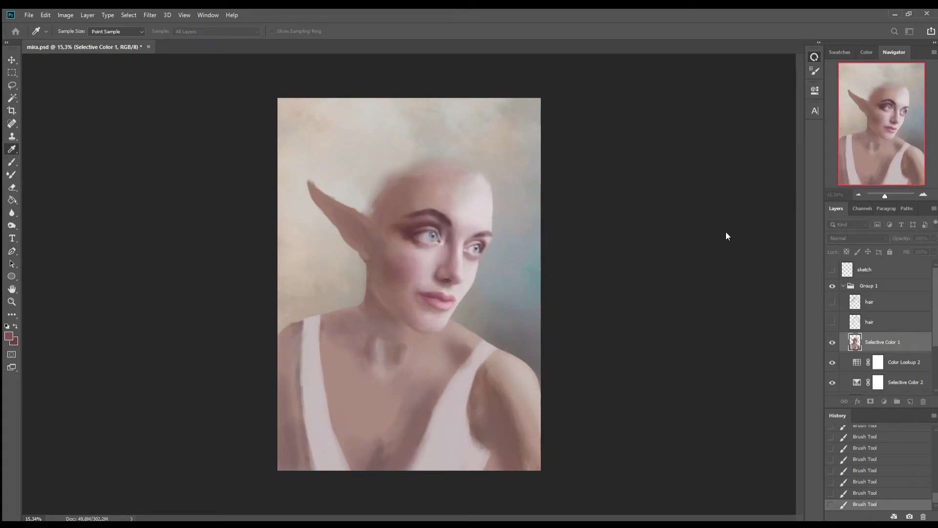
pyautogui.press('Return')
pyautogui.press('b')
# - Paint light strokes on the right shoulder and darken its lower right edge
pyautogui.keyDown('alt'); pyautogui.click(444, 199); pyautogui.keyUp('alt')
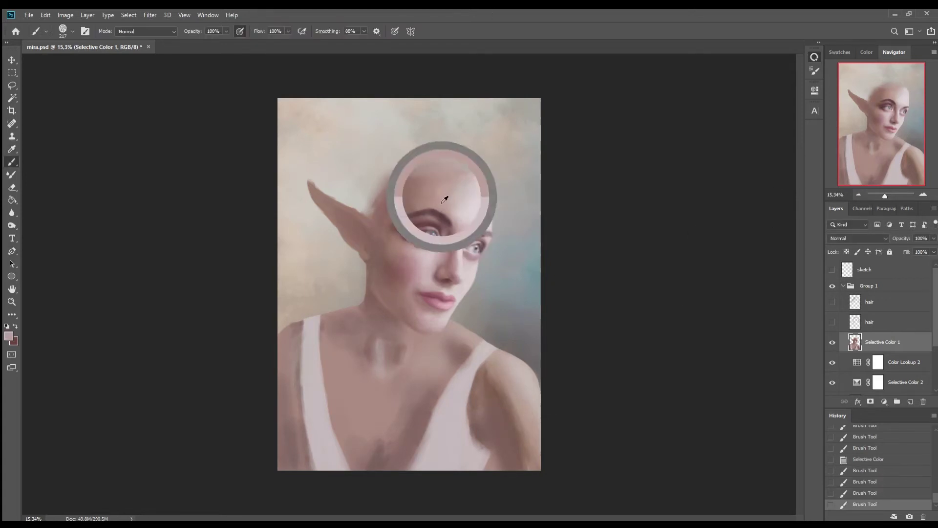
pyautogui.click(514, 399)
pyautogui.click(535, 474)
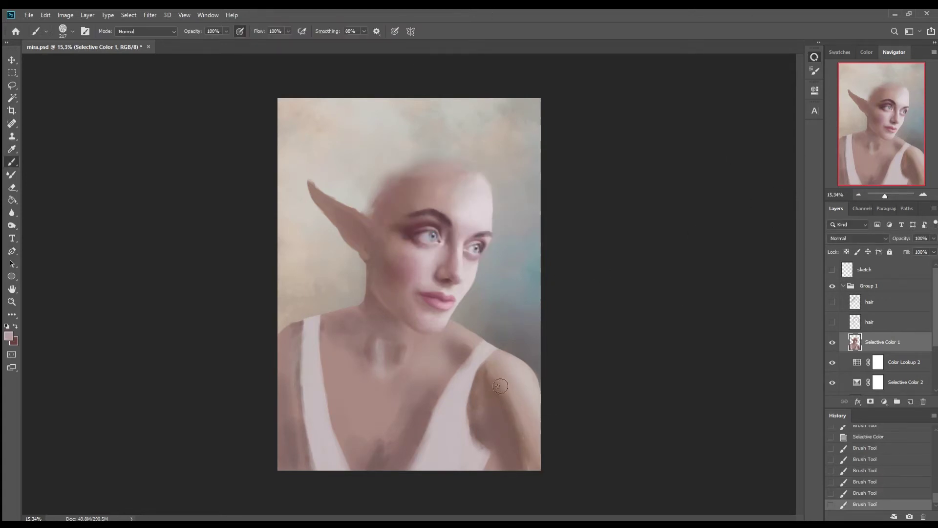
pyautogui.moveTo(523, 418)
pyautogui.mouseDown()
pyautogui.moveTo(517, 383)
pyautogui.moveTo(535, 464)
pyautogui.mouseUp()
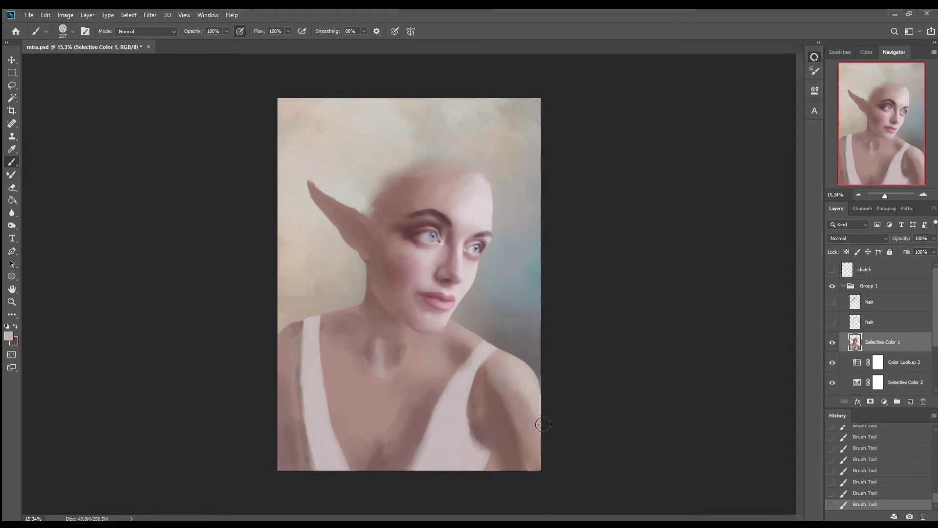
pyautogui.keyDown('alt'); pyautogui.click(407, 215); pyautogui.keyUp('alt')
pyautogui.moveTo(516, 424); pyautogui.dragTo(535, 464)
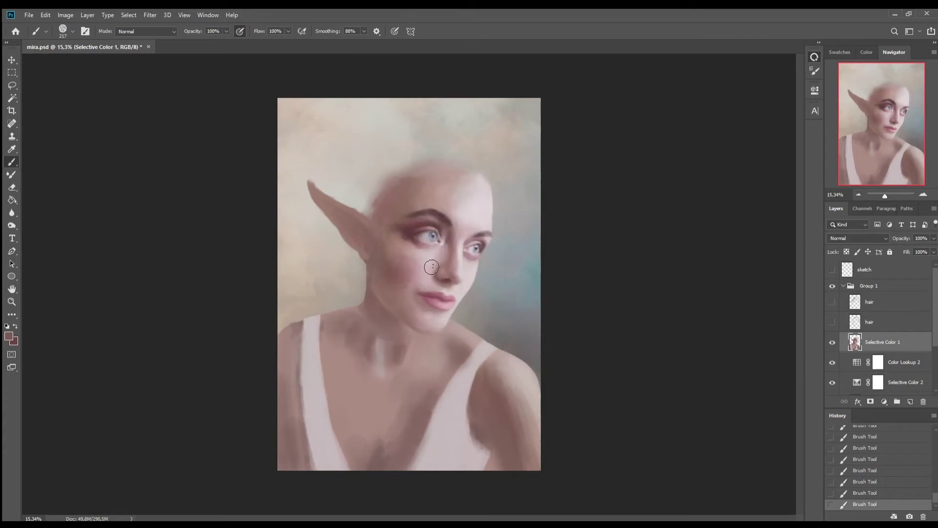
# - Sample lighter pinks and darker mauves from the face and neck
pyautogui.keyDown('alt'); pyautogui.click(454, 266); pyautogui.keyUp('alt')
pyautogui.keyDown('alt'); pyautogui.click(478, 217); pyautogui.keyUp('alt')
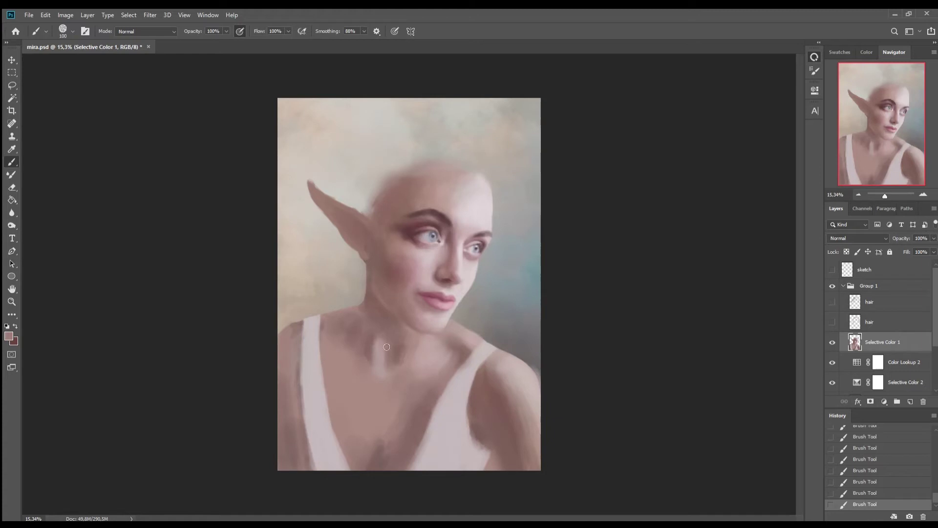
pyautogui.keyDown('alt'); pyautogui.click(407, 348); pyautogui.keyUp('alt')
pyautogui.keyDown('alt'); pyautogui.click(372, 346); pyautogui.keyUp('alt')
pyautogui.keyDown('alt'); pyautogui.click(398, 245); pyautogui.keyUp('alt')
pyautogui.keyDown('alt'); pyautogui.click(453, 225); pyautogui.keyUp('alt')
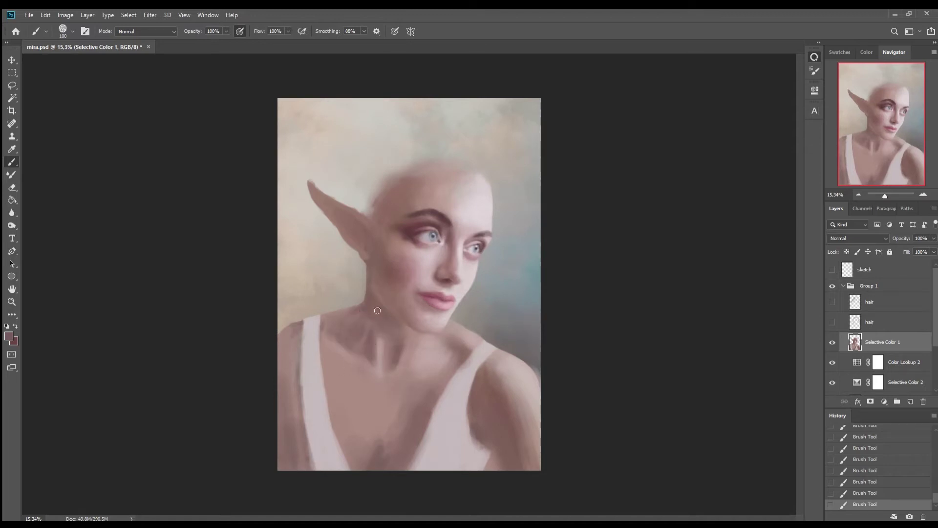
# - Sample light and dark mauve tones to shade the neck and collarbone
pyautogui.keyDown('alt'); pyautogui.click(367, 332); pyautogui.keyUp('alt')
pyautogui.keyDown('alt'); pyautogui.click(385, 327); pyautogui.keyUp('alt')
pyautogui.keyDown('alt'); pyautogui.click(460, 350); pyautogui.keyUp('alt')
pyautogui.keyDown('alt'); pyautogui.click(462, 294); pyautogui.keyUp('alt')
# - With a larger brush, paint the left strap edge mauve and repaint its lower part light pinkish grey
pyautogui.press('9')
pyautogui.press('9')
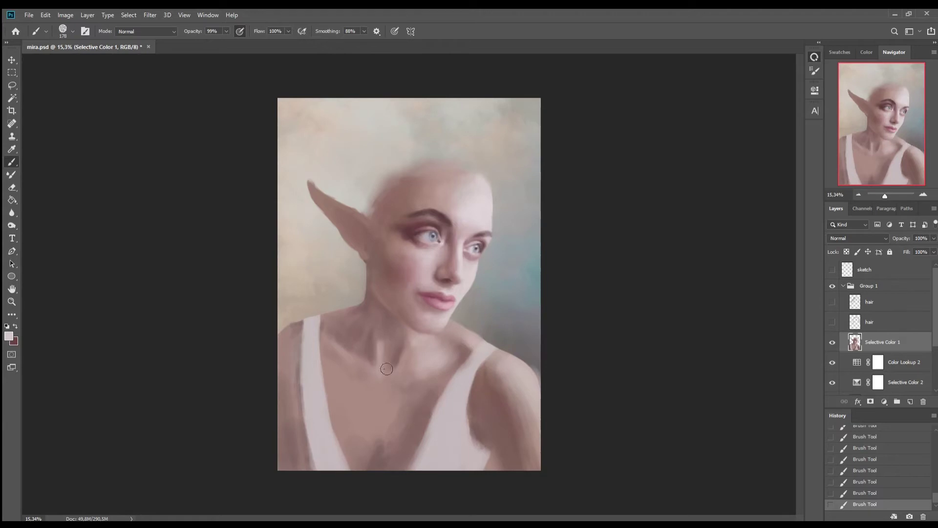
pyautogui.keyDown('alt'); pyautogui.click(299, 332); pyautogui.keyUp('alt')
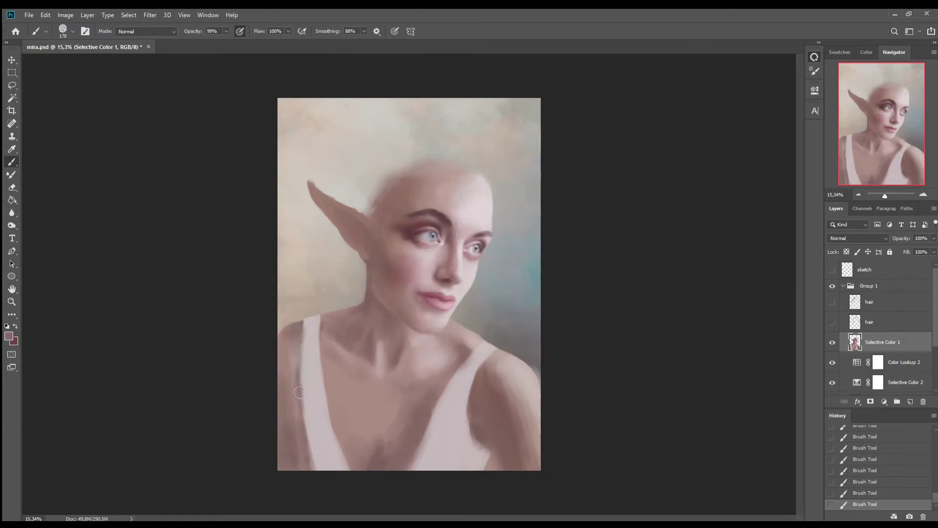
pyautogui.moveTo(299, 364); pyautogui.dragTo(300, 469)
pyautogui.keyDown('alt'); pyautogui.click(423, 208); pyautogui.keyUp('alt')
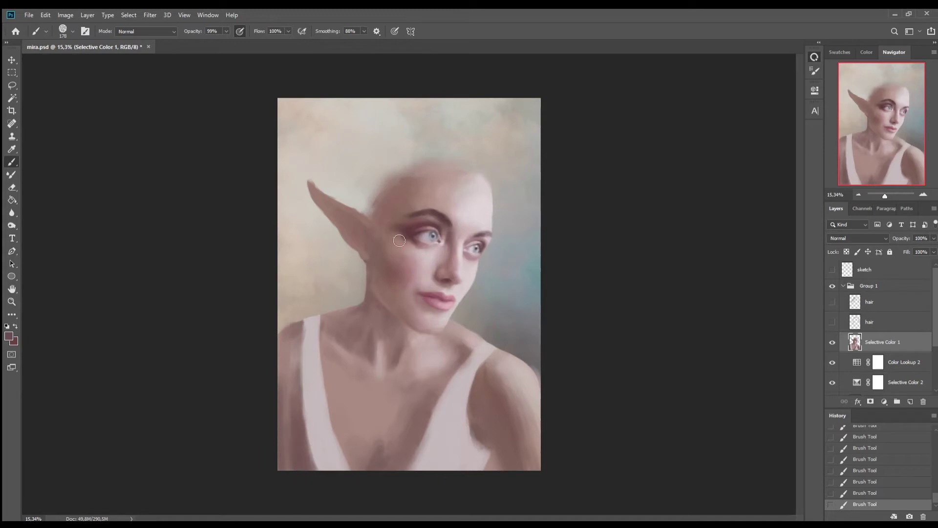
pyautogui.keyDown('alt'); pyautogui.click(466, 309); pyautogui.keyUp('alt')
pyautogui.moveTo(316, 406)
pyautogui.mouseDown()
pyautogui.moveTo(323, 467)
pyautogui.moveTo(337, 464)
pyautogui.mouseUp()
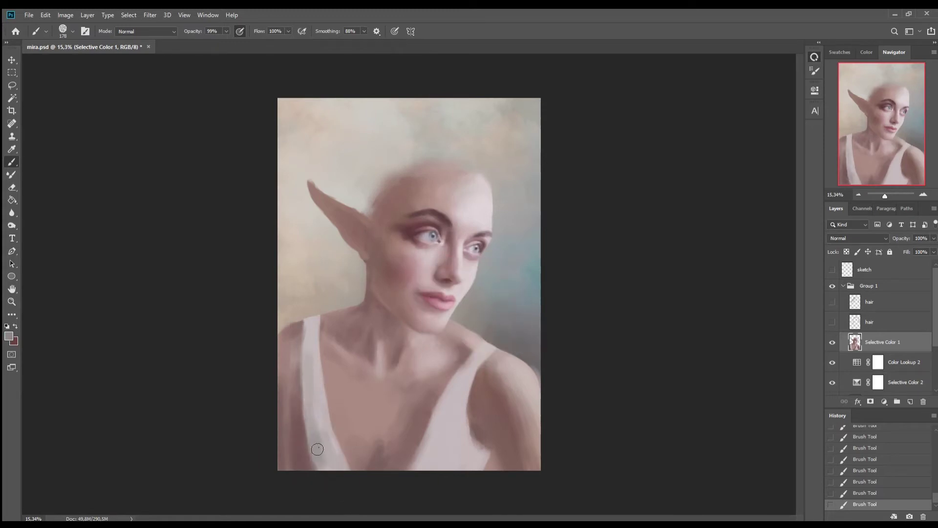
# - Smooth and lighten the left strap and the right strap near the armpit, then add Layer 16
pyautogui.moveTo(314, 329); pyautogui.dragTo(335, 469)
pyautogui.moveTo(315, 367); pyautogui.dragTo(323, 427)
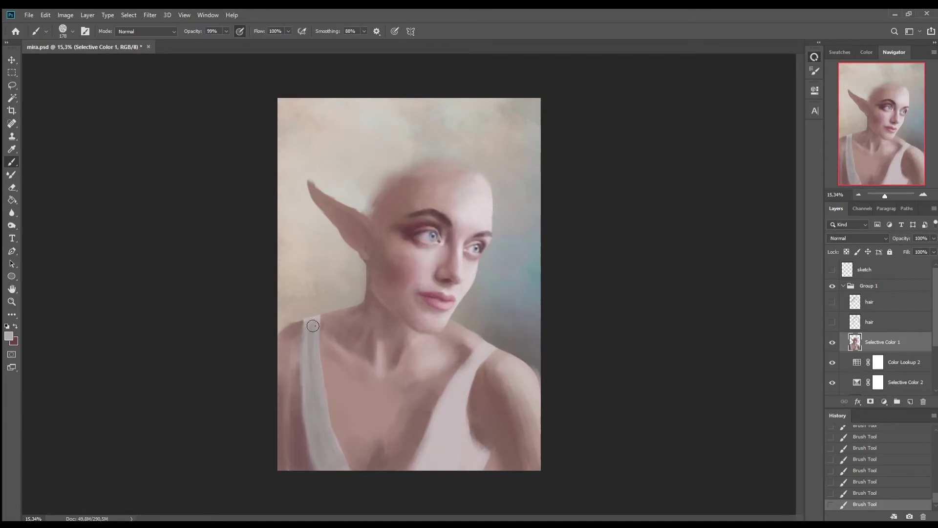
pyautogui.moveTo(318, 337); pyautogui.dragTo(342, 471)
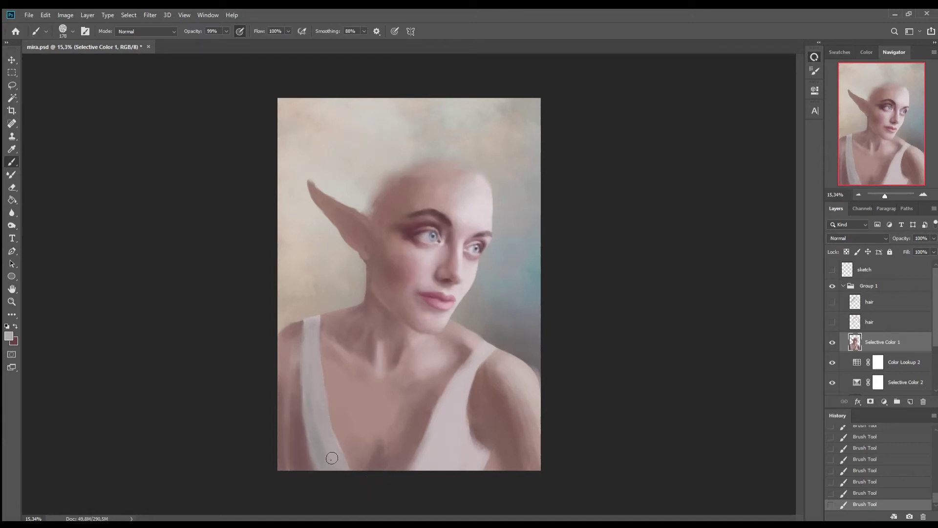
pyautogui.moveTo(465, 433)
pyautogui.mouseDown()
pyautogui.moveTo(465, 412)
pyautogui.moveTo(479, 456)
pyautogui.moveTo(429, 450)
pyautogui.moveTo(437, 452)
pyautogui.mouseUp()
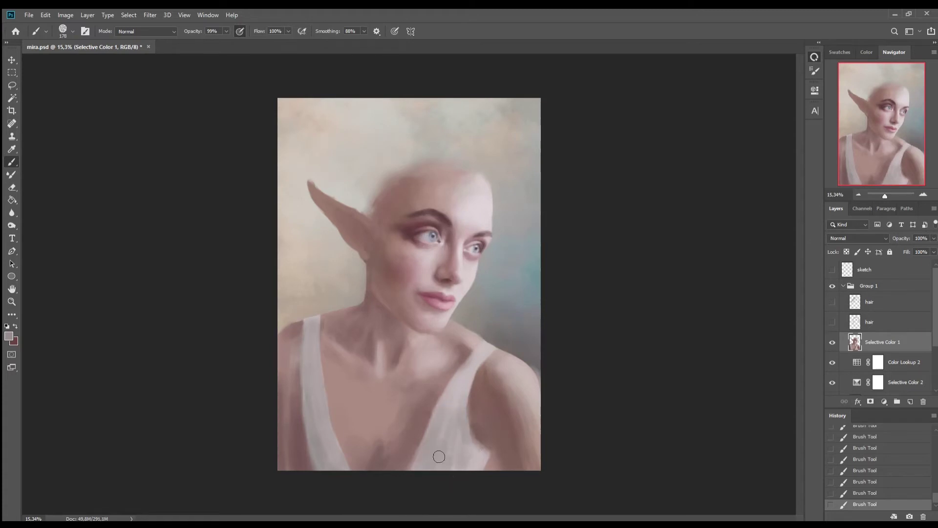
pyautogui.click(910, 401)
# - Paint soft light strokes over the collarbone, neckline, chest and strap to form the drape
pyautogui.moveTo(413, 408); pyautogui.dragTo(434, 420)
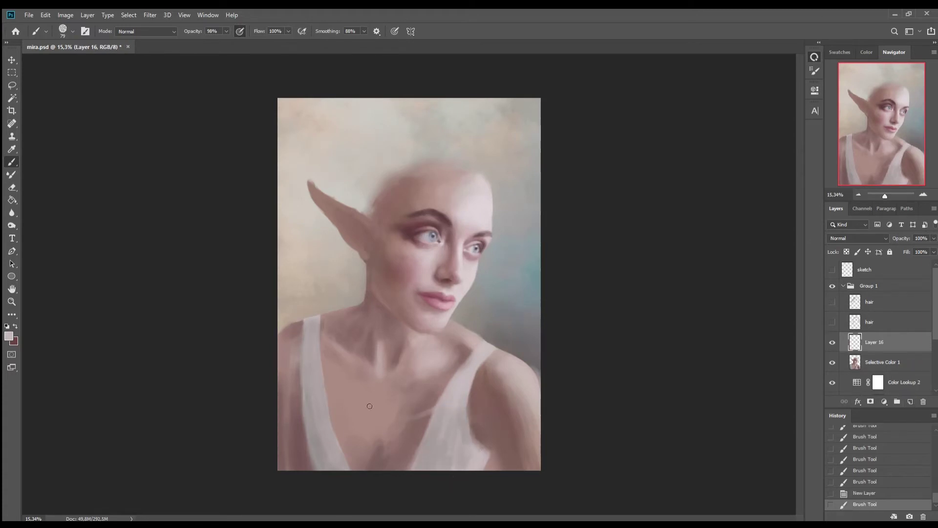
pyautogui.moveTo(330, 344)
pyautogui.mouseDown()
pyautogui.moveTo(323, 388)
pyautogui.moveTo(420, 425)
pyautogui.mouseUp()
pyautogui.moveTo(386, 450); pyautogui.dragTo(403, 447)
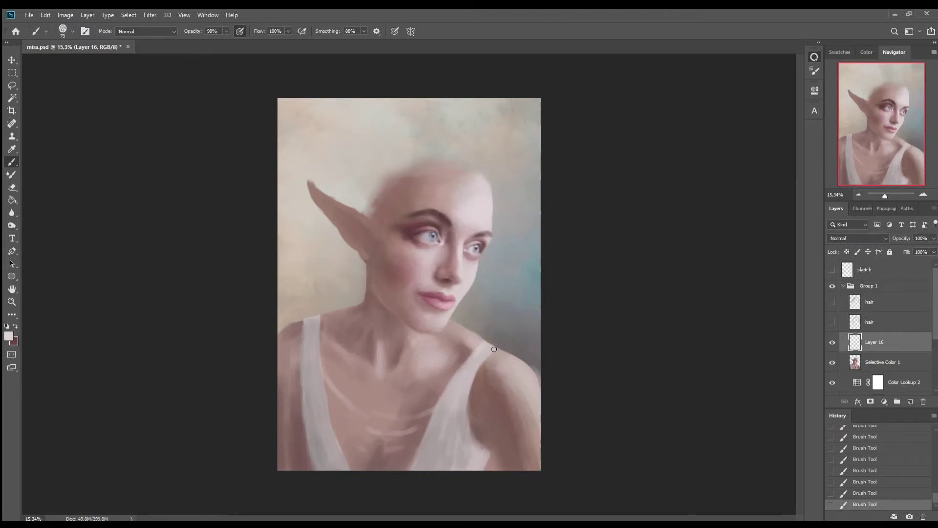
pyautogui.moveTo(448, 478); pyautogui.dragTo(472, 448)
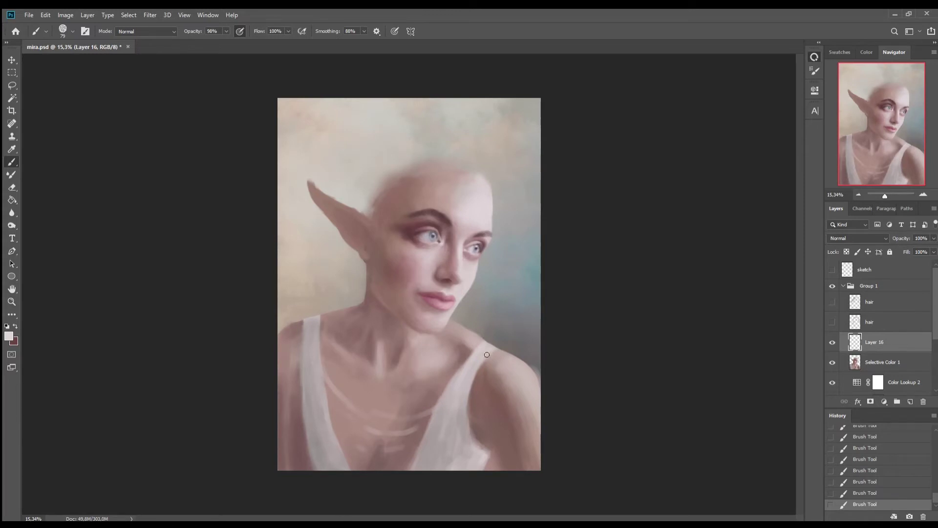
pyautogui.moveTo(400, 464); pyautogui.dragTo(419, 445)
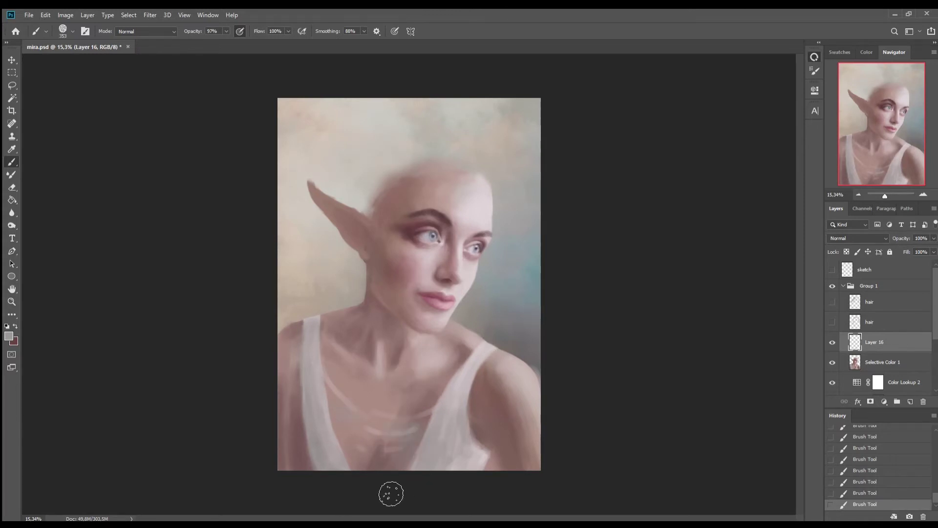
pyautogui.moveTo(338, 411)
pyautogui.mouseDown()
pyautogui.moveTo(433, 434)
pyautogui.moveTo(360, 457)
pyautogui.moveTo(440, 436)
pyautogui.moveTo(362, 434)
pyautogui.moveTo(427, 445)
pyautogui.moveTo(418, 464)
pyautogui.mouseUp()
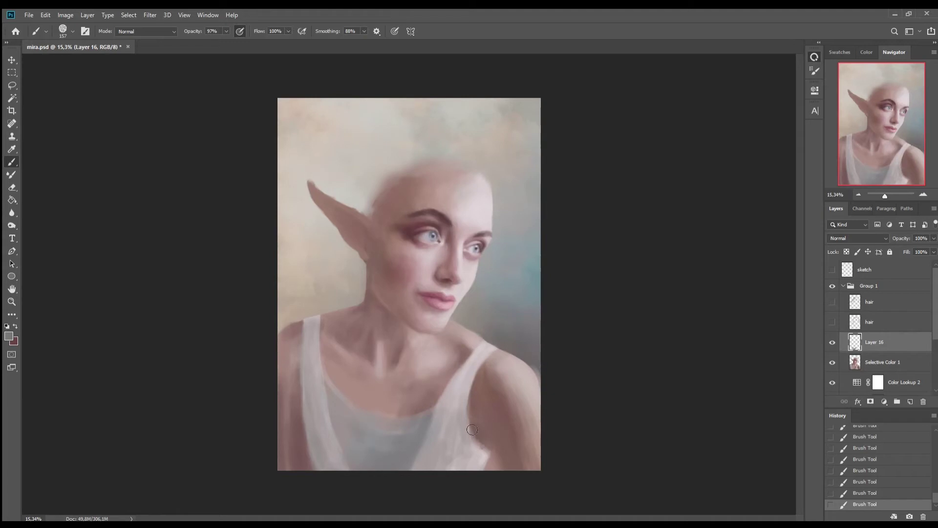
pyautogui.keyDown('alt'); pyautogui.click(378, 292); pyautogui.keyUp('alt')
pyautogui.moveTo(340, 407); pyautogui.dragTo(359, 423)
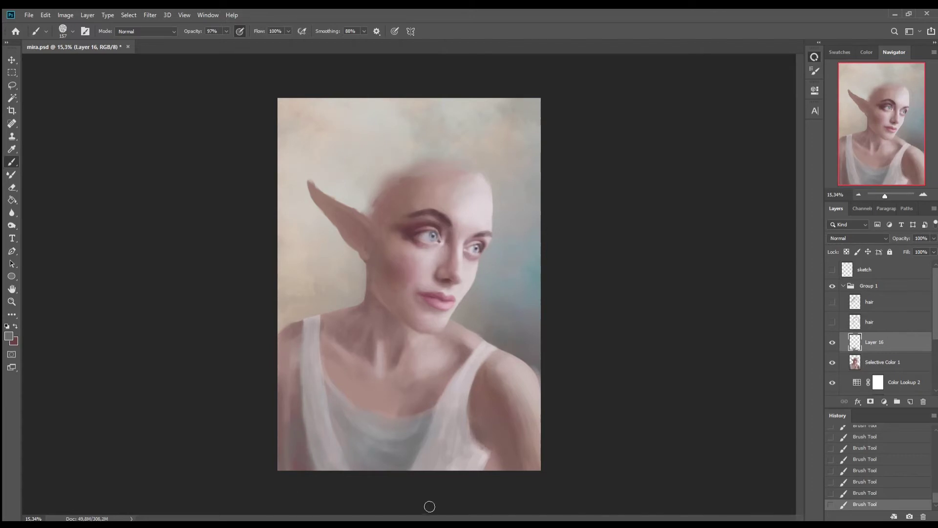
# - With a smaller brush and sampled lighter shirt shades, repaint a fold on the draped top
pyautogui.keyDown('alt'); pyautogui.click(502, 394); pyautogui.keyUp('alt')
pyautogui.press('[')
pyautogui.press('[')
pyautogui.press('[')
pyautogui.keyDown('alt'); pyautogui.click(379, 458); pyautogui.keyUp('alt')
pyautogui.keyDown('alt'); pyautogui.click(360, 446); pyautogui.keyUp('alt')
pyautogui.keyDown('alt'); pyautogui.click(341, 413); pyautogui.keyUp('alt')
pyautogui.click(896, 482)
pyautogui.moveTo(387, 435); pyautogui.dragTo(411, 435)
pyautogui.keyDown('alt'); pyautogui.click(399, 440); pyautogui.keyUp('alt')
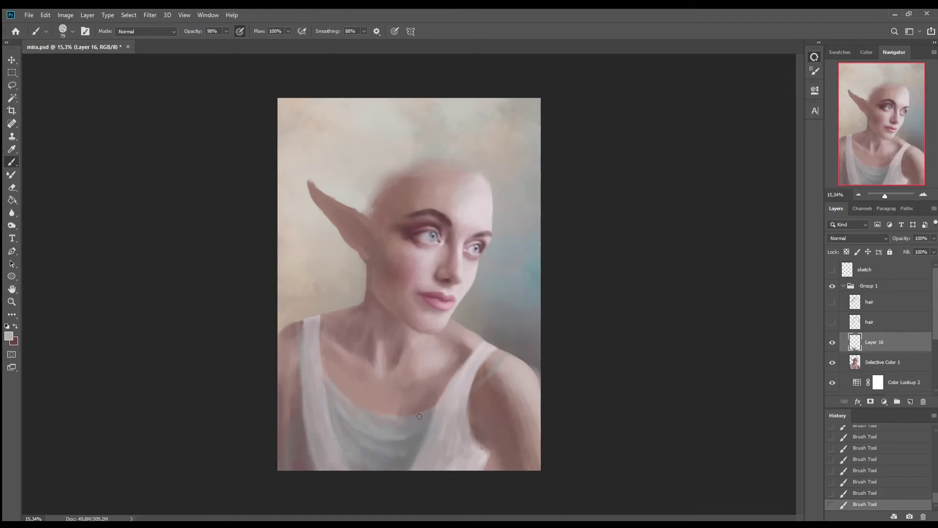
pyautogui.hotkey('ctrl', 'z')
pyautogui.hotkey('ctrl', 'shift', 'z')
# - Sample darker greys from the canvas and blend them into the top's folds
pyautogui.keyDown('alt'); pyautogui.click(531, 345); pyautogui.keyUp('alt')
pyautogui.keyDown('alt'); pyautogui.click(323, 425); pyautogui.keyUp('alt')
pyautogui.keyDown('alt'); pyautogui.click(510, 358); pyautogui.keyUp('alt')
pyautogui.keyDown('alt'); pyautogui.click(413, 142); pyautogui.keyUp('alt')
pyautogui.keyDown('alt'); pyautogui.click(350, 452); pyautogui.keyUp('alt')
pyautogui.keyDown('alt'); pyautogui.click(365, 475); pyautogui.keyUp('alt')
pyautogui.hotkey('ctrl', 'z')
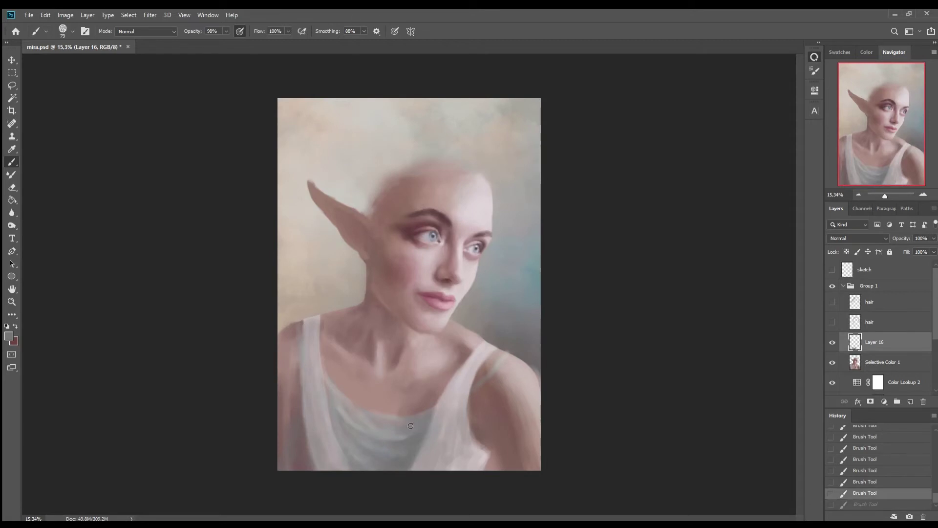
pyautogui.hotkey('ctrl', 'shift', 'z')
# - Try a subtle dark mauve stroke over the left strap with a larger brush, then undo it
pyautogui.keyDown('alt'); pyautogui.click(500, 409); pyautogui.keyUp('alt')
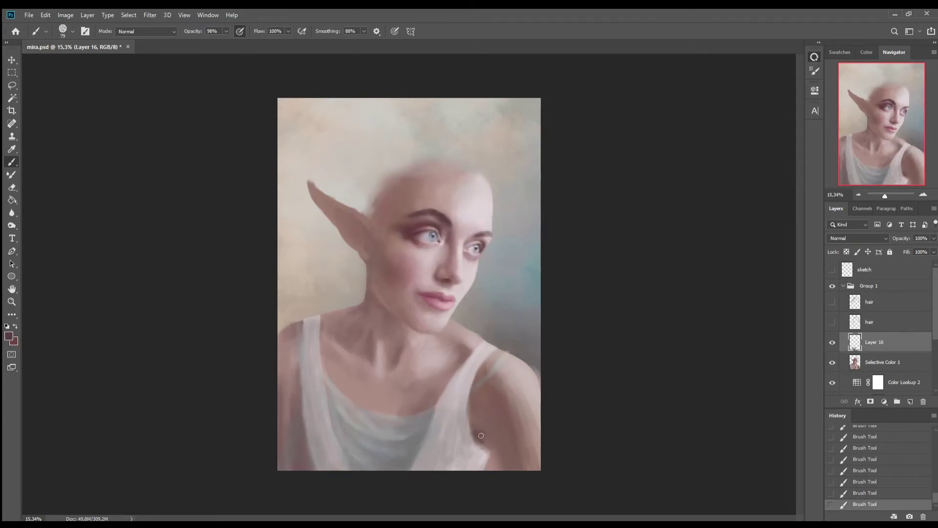
pyautogui.moveTo(493, 471); pyautogui.dragTo(527, 471)
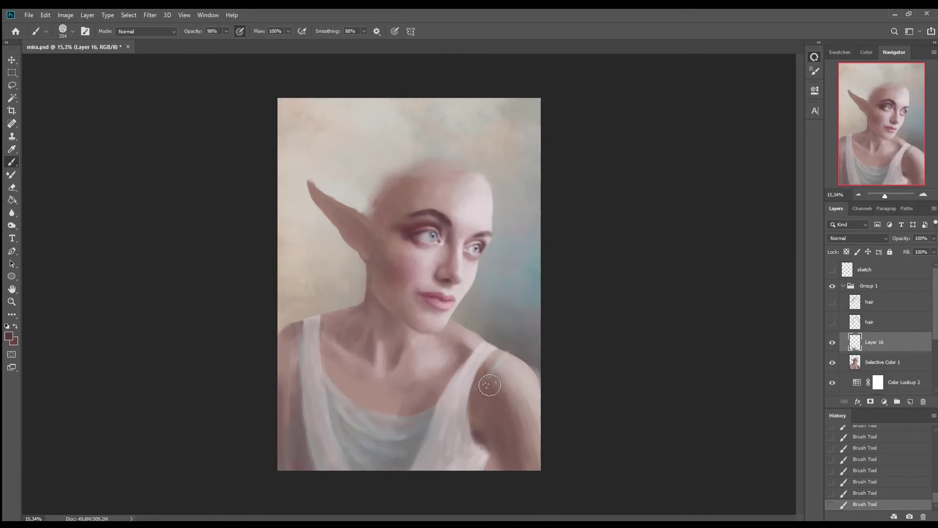
pyautogui.moveTo(286, 342)
pyautogui.mouseDown()
pyautogui.moveTo(303, 359)
pyautogui.moveTo(361, 324)
pyautogui.mouseUp()
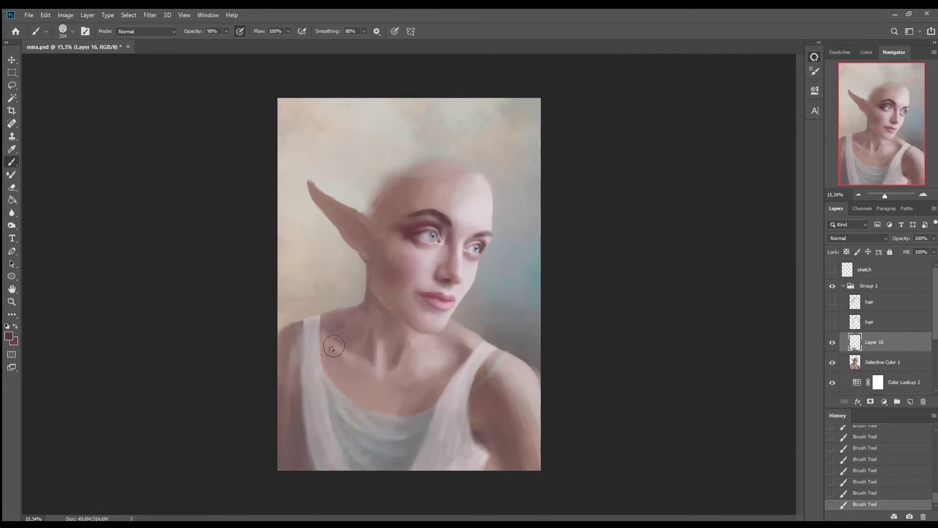
pyautogui.keyDown('alt'); pyautogui.click(298, 352); pyautogui.keyUp('alt')
pyautogui.keyDown('alt'); pyautogui.click(293, 413); pyautogui.keyUp('alt')
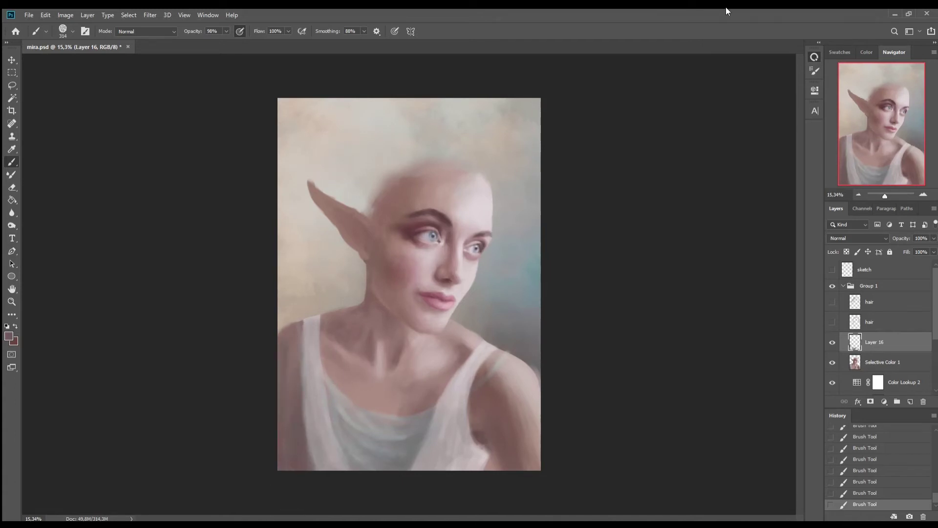
pyautogui.hotkey('ctrl', 'z')
# - Repaint the left shoulder strap lighter, and try then undo a faint mark on the right strap
pyautogui.keyDown('alt'); pyautogui.click(297, 362); pyautogui.keyUp('alt')
pyautogui.moveTo(294, 342); pyautogui.dragTo(293, 371)
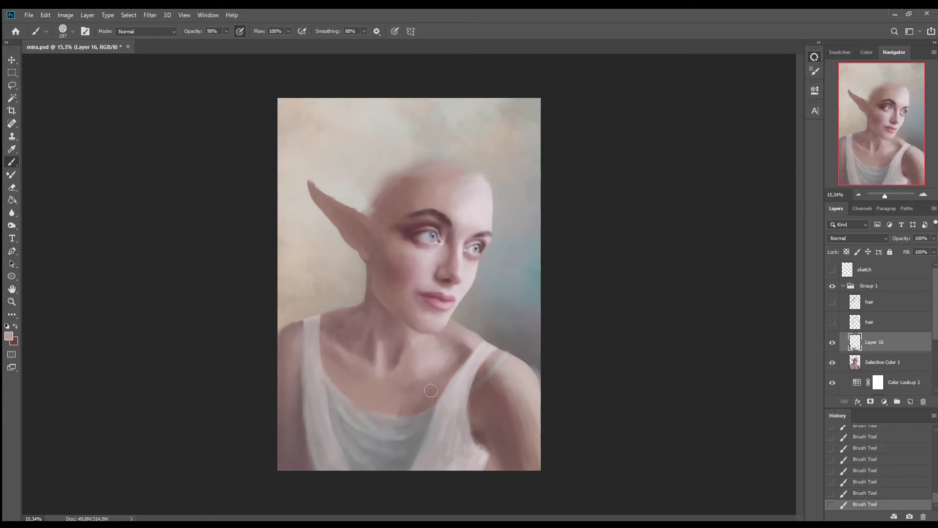
pyautogui.moveTo(311, 438); pyautogui.dragTo(310, 471)
pyautogui.hotkey('ctrl', 'z')
pyautogui.moveTo(310, 431); pyautogui.dragTo(310, 470)
pyautogui.moveTo(462, 379); pyautogui.dragTo(459, 396)
pyautogui.keyDown('alt'); pyautogui.click(486, 351); pyautogui.keyUp('alt')
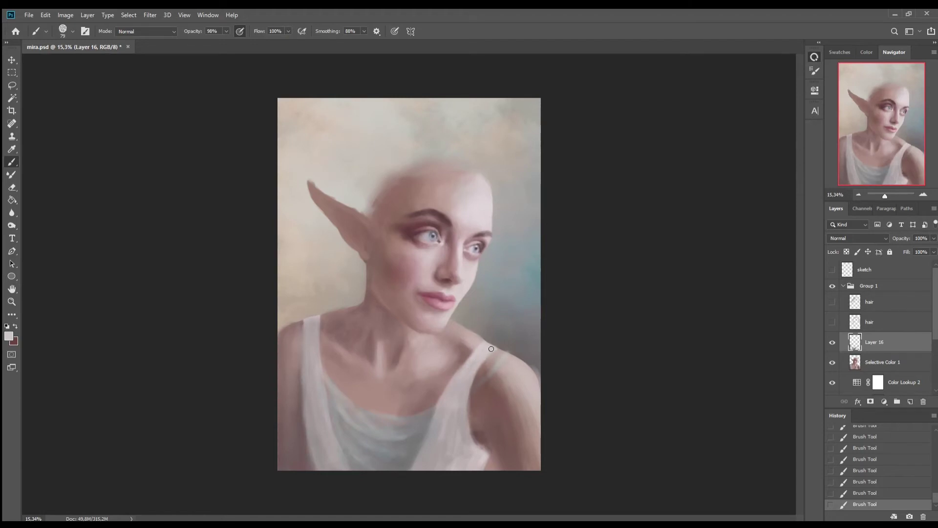
pyautogui.hotkey('ctrl', 'z')
# - Sample grey shirt tones and repaint the lower tank-top folds, undoing trial strokes
pyautogui.keyDown('alt'); pyautogui.click(483, 386); pyautogui.keyUp('alt')
pyautogui.keyDown('alt'); pyautogui.click(337, 429); pyautogui.keyUp('alt')
pyautogui.keyDown('alt'); pyautogui.click(361, 458); pyautogui.keyUp('alt')
pyautogui.keyDown('alt'); pyautogui.click(358, 458); pyautogui.keyUp('alt')
pyautogui.hotkey('ctrl', 'z')
pyautogui.click(445, 420)
pyautogui.hotkey('ctrl', 'z')
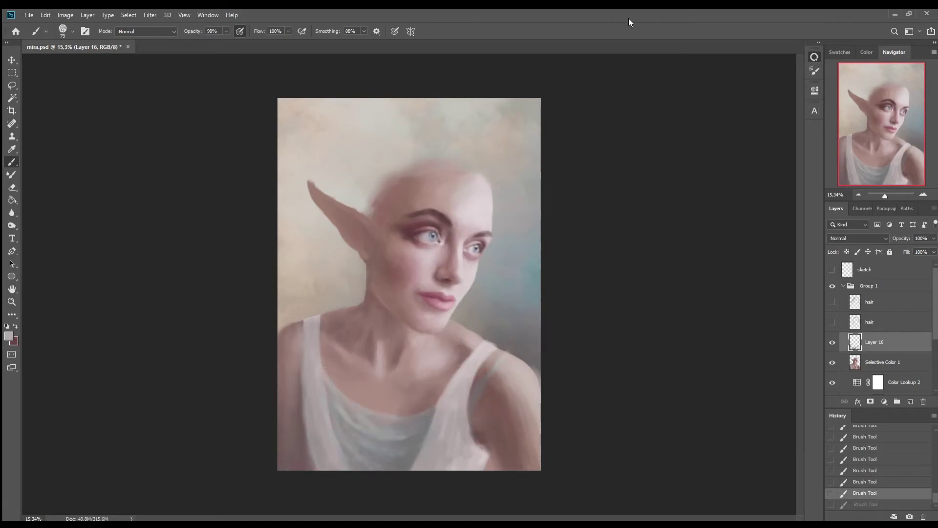
pyautogui.click(344, 439)
pyautogui.hotkey('ctrl', 'z')
pyautogui.moveTo(364, 446); pyautogui.dragTo(378, 471)
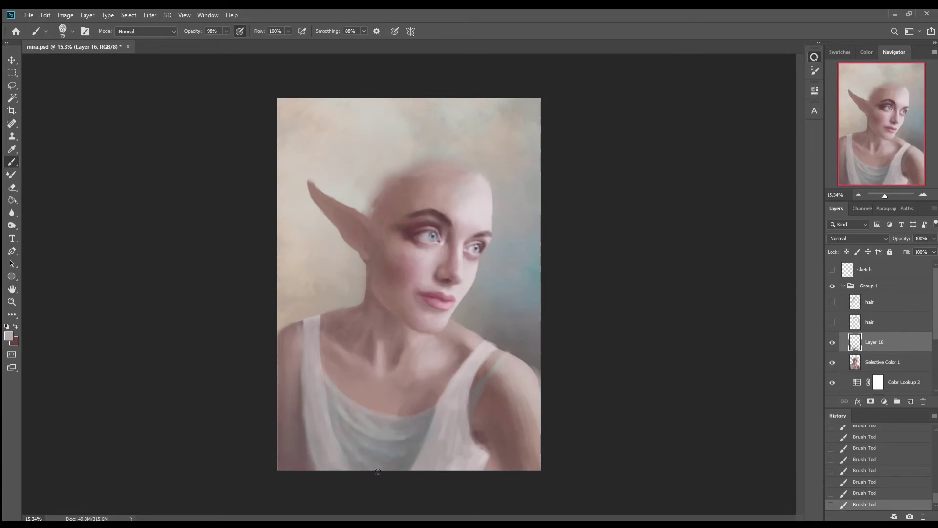
# - Lighten the top of the right strap and shoulder with freshly sampled tones
pyautogui.keyDown('alt'); pyautogui.click(346, 440); pyautogui.keyUp('alt')
pyautogui.keyDown('alt'); pyautogui.click(343, 405); pyautogui.keyUp('alt')
pyautogui.keyDown('alt'); pyautogui.click(375, 448); pyautogui.keyUp('alt')
pyautogui.keyDown('alt'); pyautogui.click(366, 468); pyautogui.keyUp('alt')
pyautogui.moveTo(506, 348); pyautogui.dragTo(455, 402)
# - Lasso the area beside the mouth and paste it onto a new layer
pyautogui.hotkey('alt', '[')
pyautogui.press('l')
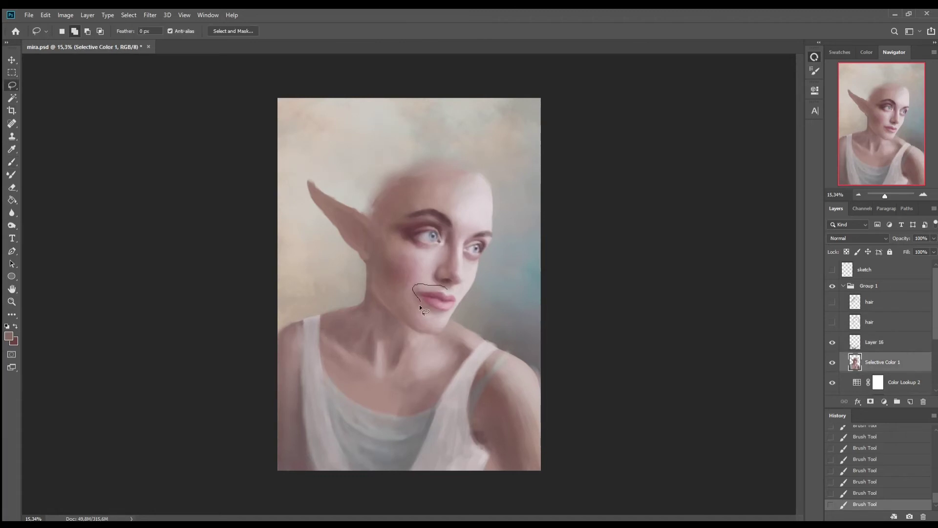
pyautogui.moveTo(415, 291); pyautogui.dragTo(418, 293)
pyautogui.hotkey('ctrl', 'c')
pyautogui.hotkey('ctrl', 'v')
pyautogui.press('i')
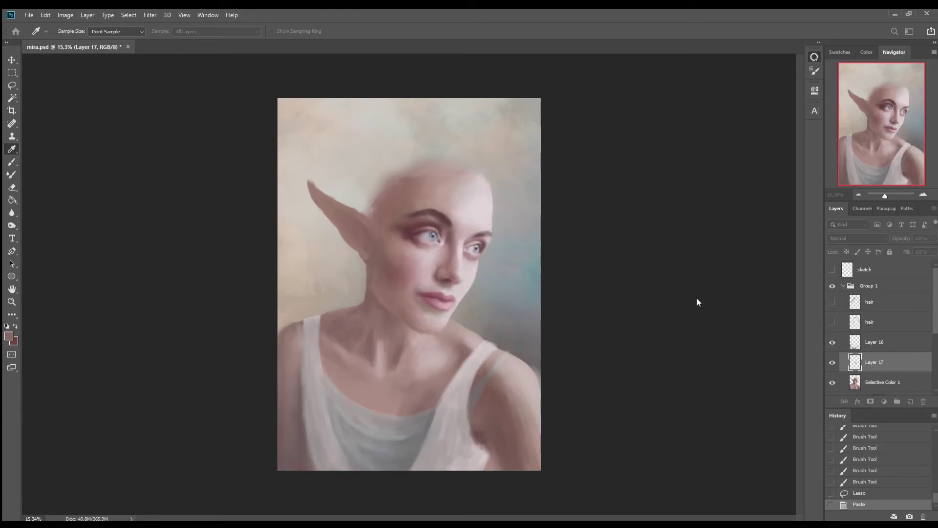
# - Erase the pasted patch's edges, set it to Lighten, and merge it down
pyautogui.press('e')
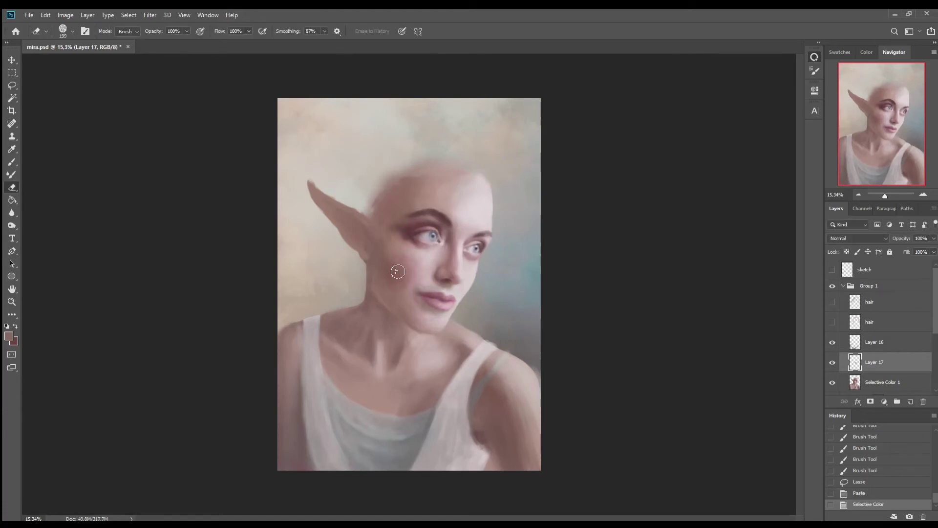
pyautogui.moveTo(390, 275); pyautogui.dragTo(410, 291)
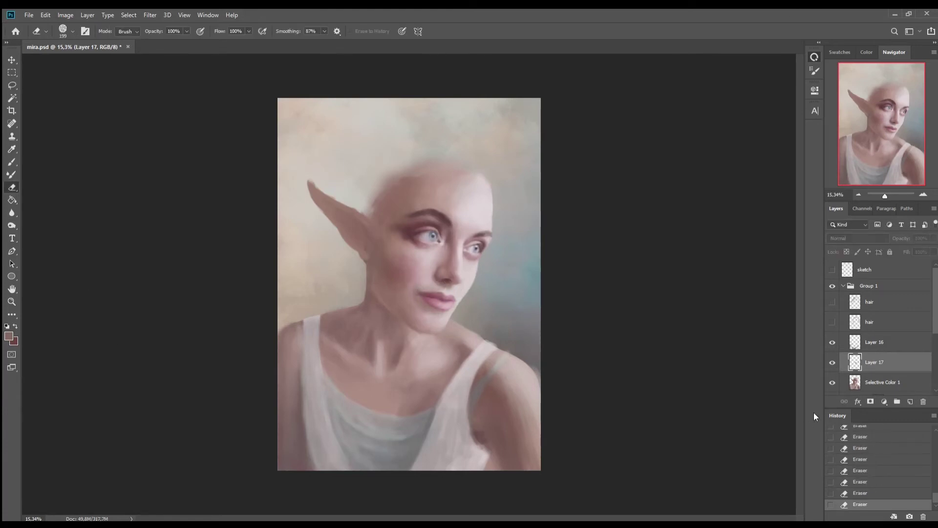
pyautogui.click(857, 238)
pyautogui.click(857, 307)
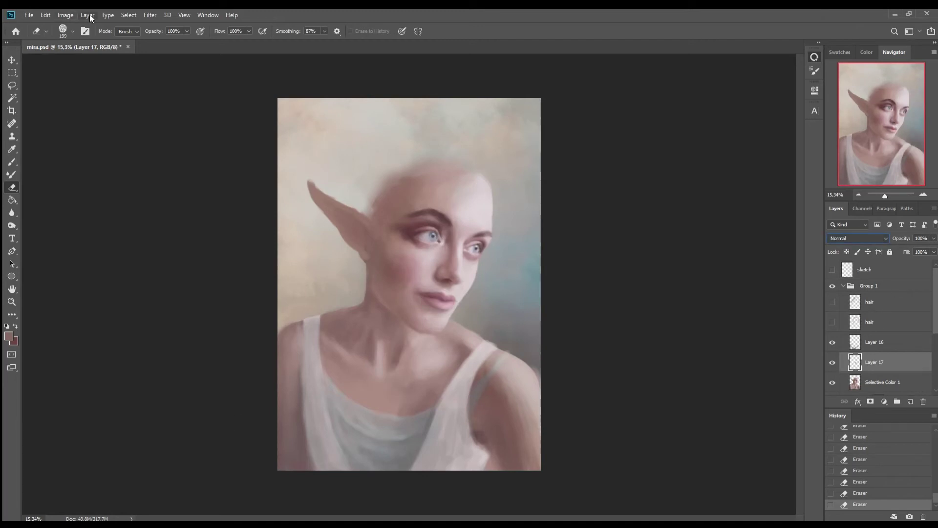
pyautogui.hotkey('ctrl', 'e')
# - Paint a few strokes on the face, then show and select the top hair layer
pyautogui.click(14, 164)
pyautogui.moveTo(411, 249); pyautogui.dragTo(398, 268)
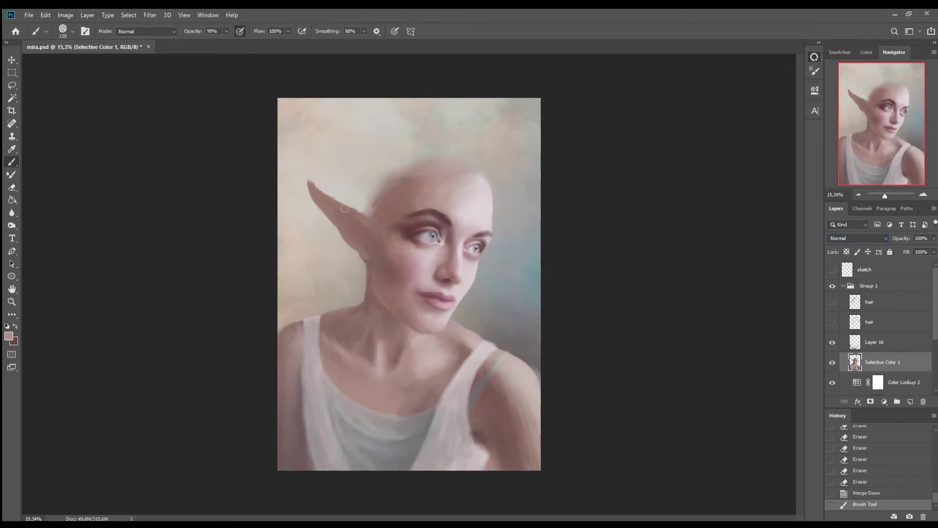
pyautogui.click(832, 302)
pyautogui.click(875, 301)
# - Shift the white hair layer into place and paint light strands right of the cheek and jaw
pyautogui.press('v')
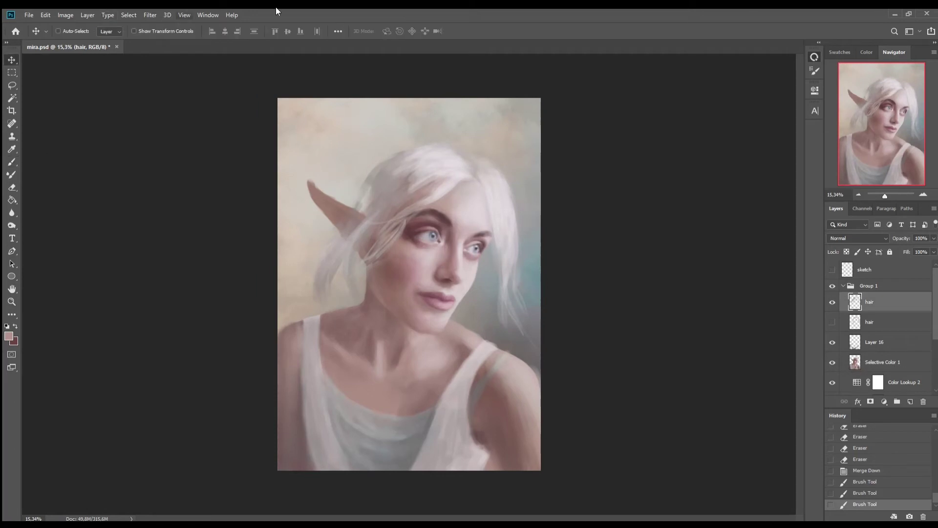
pyautogui.moveTo(430, 159); pyautogui.dragTo(432, 167)
pyautogui.press('b')
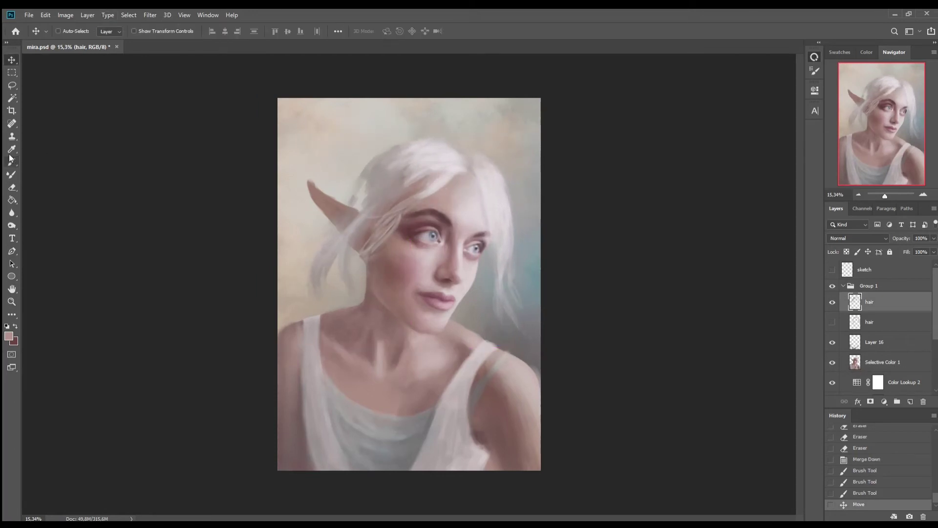
pyautogui.click(412, 157)
pyautogui.moveTo(494, 255); pyautogui.dragTo(493, 309)
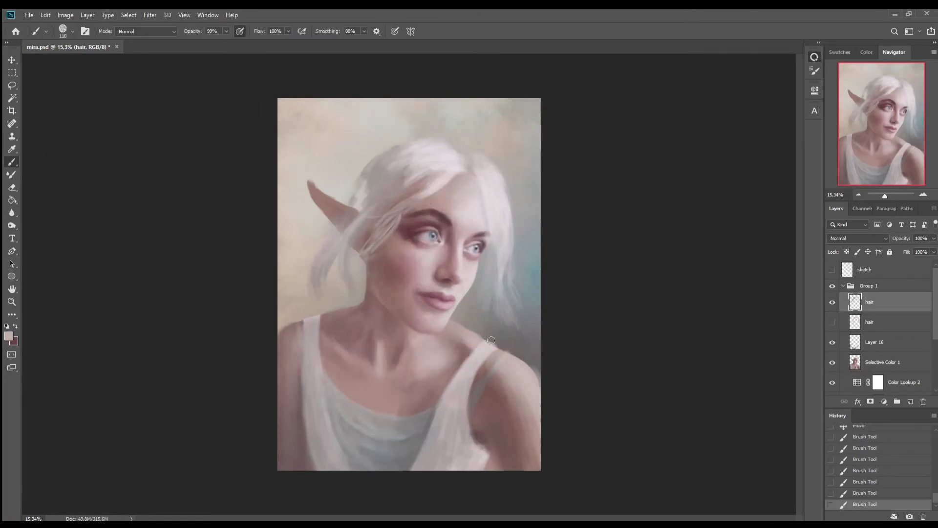
pyautogui.keyDown('alt'); pyautogui.click(481, 208); pyautogui.keyUp('alt')
pyautogui.moveTo(508, 345)
pyautogui.mouseDown()
pyautogui.moveTo(500, 304)
pyautogui.moveTo(494, 340)
pyautogui.mouseUp()
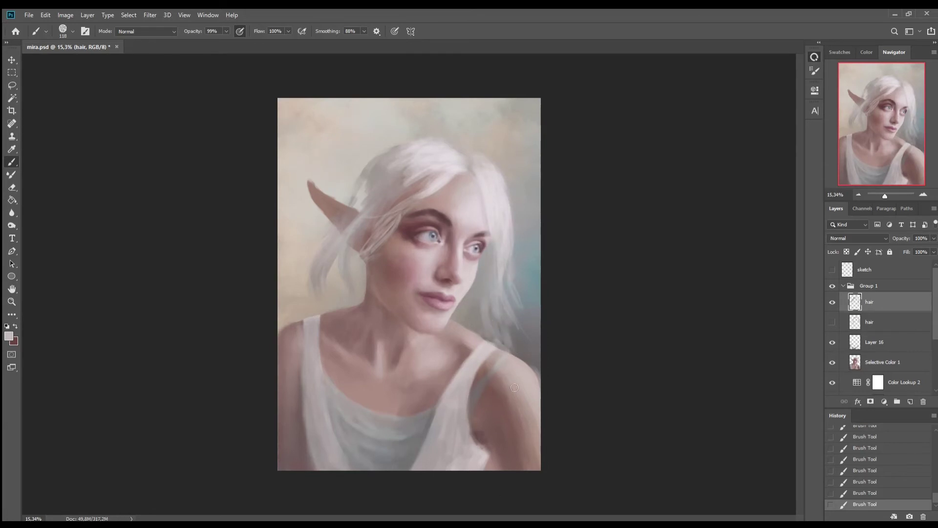
# - On a new layer with a finer brush, paint thin strands to the right of the face
pyautogui.press('0')
pyautogui.press('[')
pyautogui.press('[')
pyautogui.press('[')
pyautogui.press('[')
pyautogui.press('[')
pyautogui.press('[')
pyautogui.press('9')
pyautogui.press('9')
pyautogui.hotkey('ctrl', 'shift', 'alt', 'n')
pyautogui.moveTo(518, 284)
pyautogui.mouseDown()
pyautogui.moveTo(513, 332)
pyautogui.moveTo(504, 325)
pyautogui.mouseUp()
pyautogui.moveTo(481, 266)
pyautogui.mouseDown()
pyautogui.moveTo(491, 298)
pyautogui.moveTo(503, 303)
pyautogui.mouseUp()
pyautogui.moveTo(506, 258); pyautogui.dragTo(513, 349)
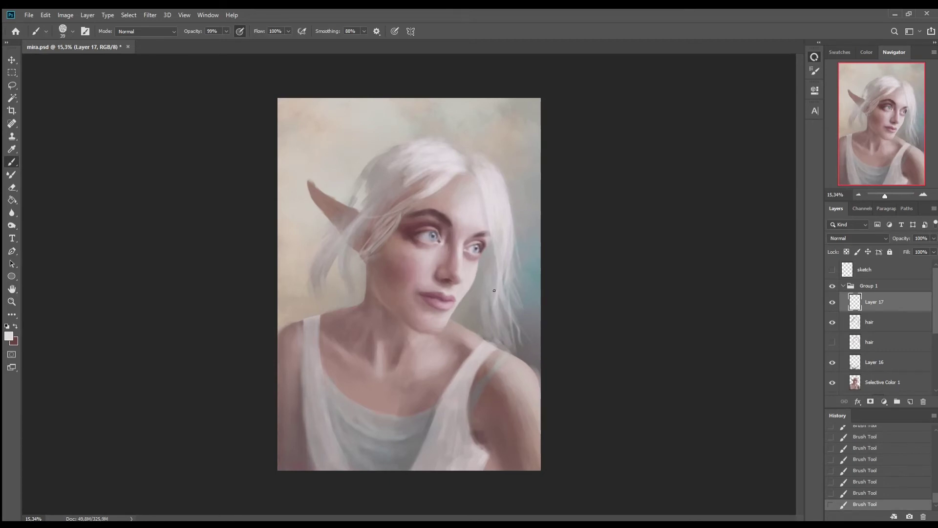
# - Add faint bright strands beside the neck and over the right-side hair using sampled near-whites
pyautogui.moveTo(488, 297)
pyautogui.mouseDown()
pyautogui.moveTo(495, 334)
pyautogui.moveTo(506, 314)
pyautogui.moveTo(509, 348)
pyautogui.mouseUp()
pyautogui.moveTo(482, 315); pyautogui.dragTo(486, 337)
pyautogui.keyDown('alt'); pyautogui.click(495, 291); pyautogui.keyUp('alt')
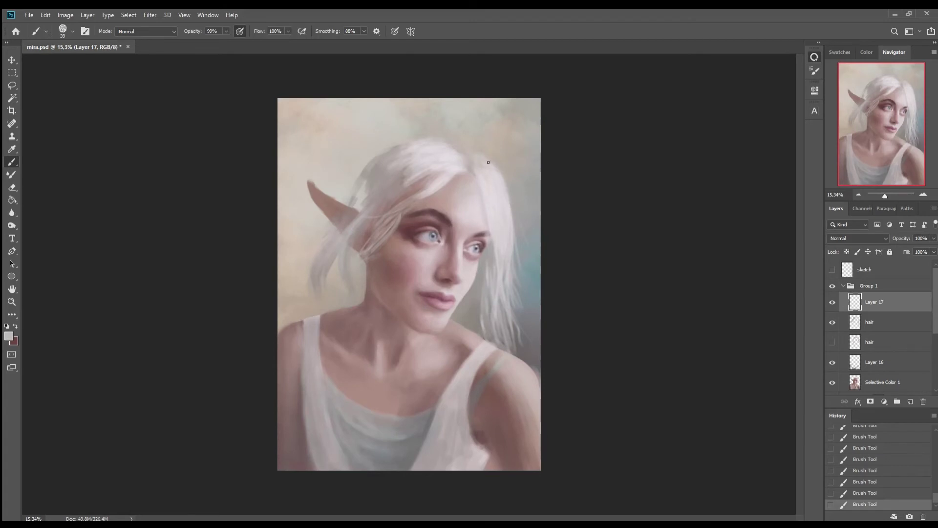
pyautogui.keyDown('alt'); pyautogui.click(495, 183); pyautogui.keyUp('alt')
pyautogui.keyDown('alt'); pyautogui.click(482, 168); pyautogui.keyUp('alt')
pyautogui.keyDown('alt'); pyautogui.click(494, 174); pyautogui.keyUp('alt')
pyautogui.moveTo(484, 315); pyautogui.dragTo(472, 295)
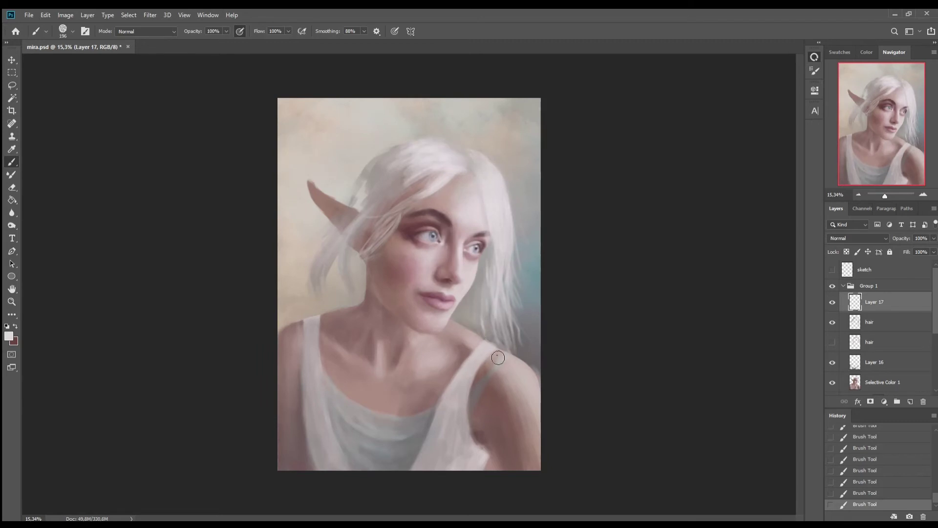
pyautogui.moveTo(499, 358)
pyautogui.mouseDown()
pyautogui.moveTo(494, 296)
pyautogui.moveTo(501, 374)
pyautogui.mouseUp()
# - Paint light strands over the forehead, temple and crown, and soft grey-green strands below the ear
pyautogui.moveTo(425, 183); pyautogui.dragTo(374, 215)
pyautogui.moveTo(408, 156); pyautogui.dragTo(367, 200)
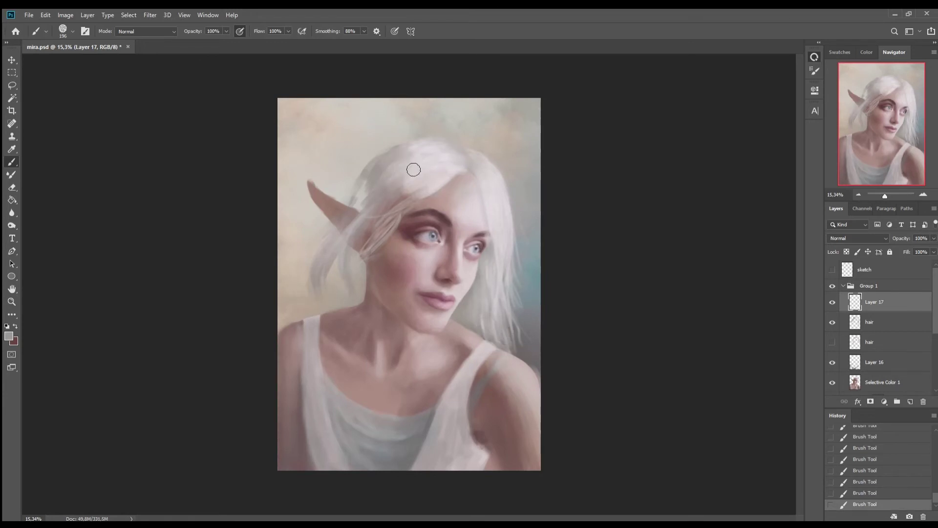
pyautogui.moveTo(405, 166)
pyautogui.mouseDown()
pyautogui.moveTo(352, 247)
pyautogui.moveTo(384, 186)
pyautogui.mouseUp()
pyautogui.moveTo(454, 156); pyautogui.dragTo(477, 174)
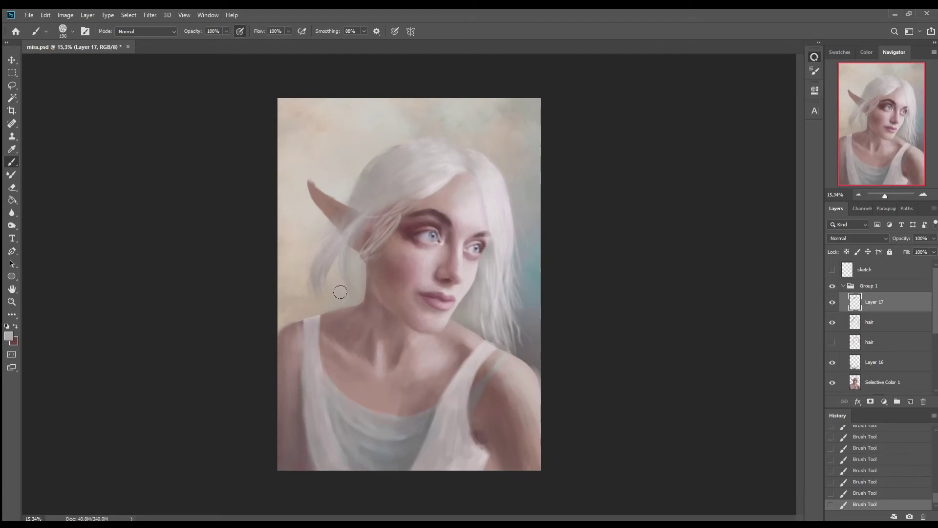
pyautogui.keyDown('alt'); pyautogui.click(328, 276); pyautogui.keyUp('alt')
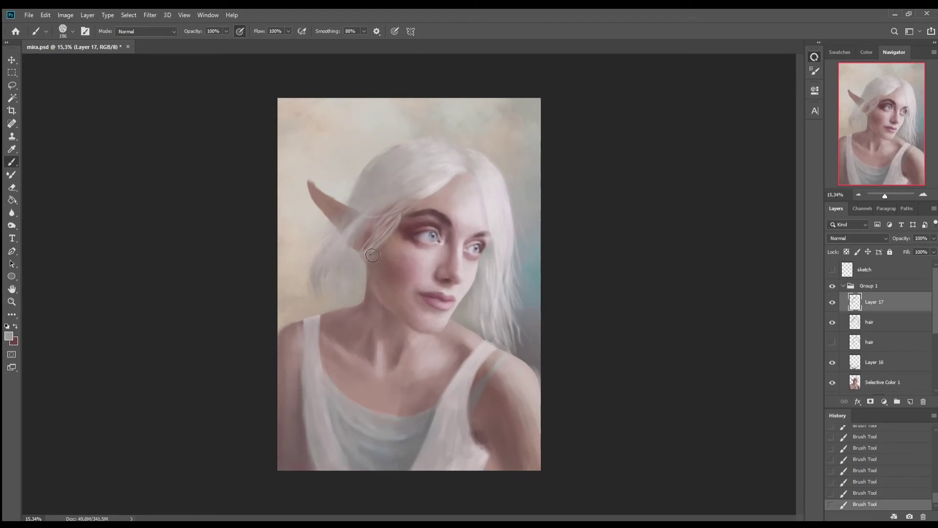
pyautogui.keyDown('alt'); pyautogui.click(466, 294); pyautogui.keyUp('alt')
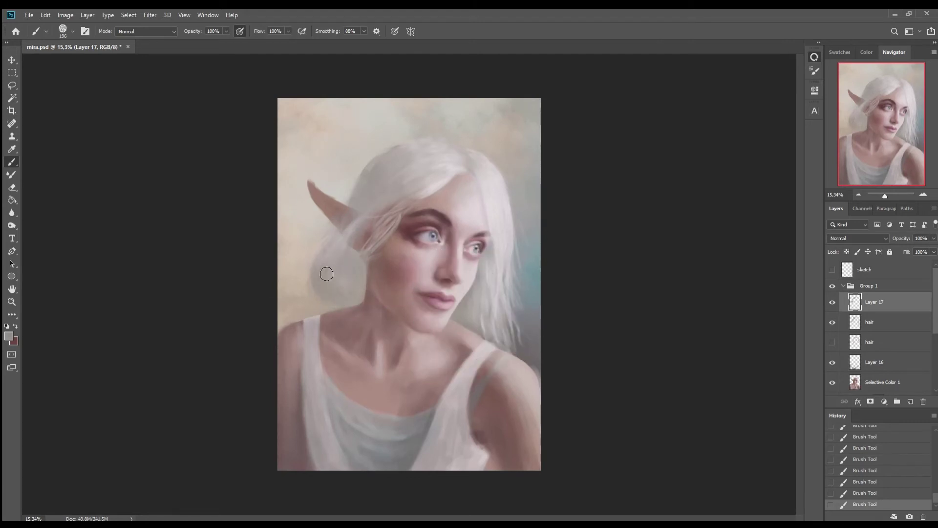
pyautogui.moveTo(364, 283)
pyautogui.mouseDown()
pyautogui.moveTo(361, 299)
pyautogui.moveTo(357, 274)
pyautogui.moveTo(347, 275)
pyautogui.moveTo(362, 262)
pyautogui.mouseUp()
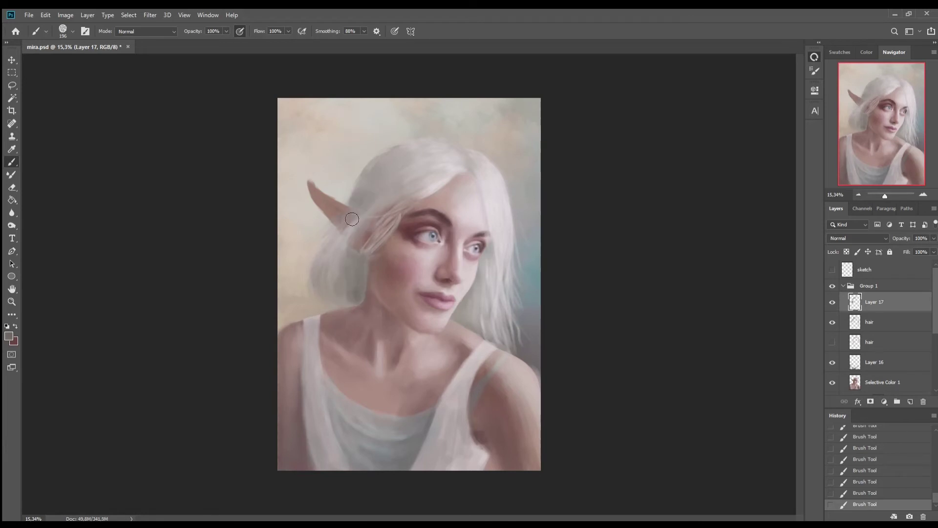
# - Paint strands down over the neck and shoulder, then erase stray strokes near the ear
pyautogui.moveTo(488, 210); pyautogui.dragTo(496, 335)
pyautogui.moveTo(488, 296); pyautogui.dragTo(505, 360)
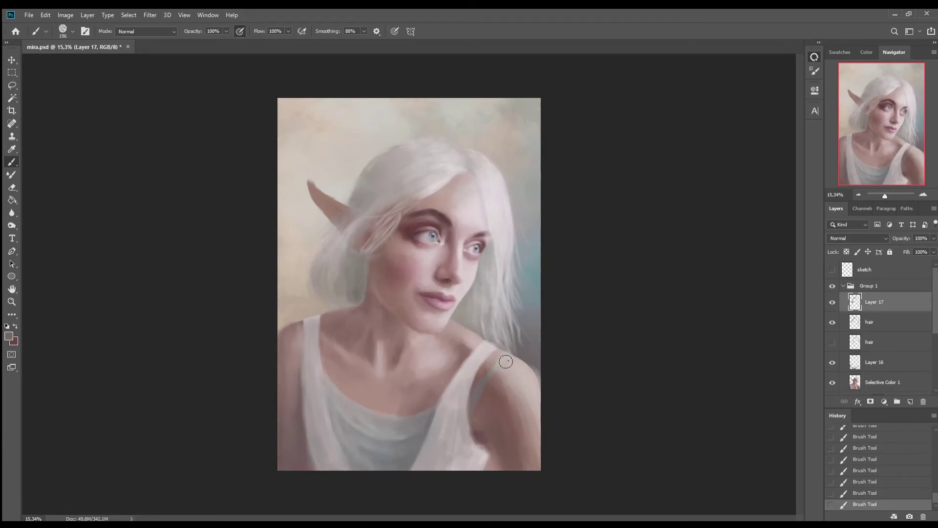
pyautogui.press('e')
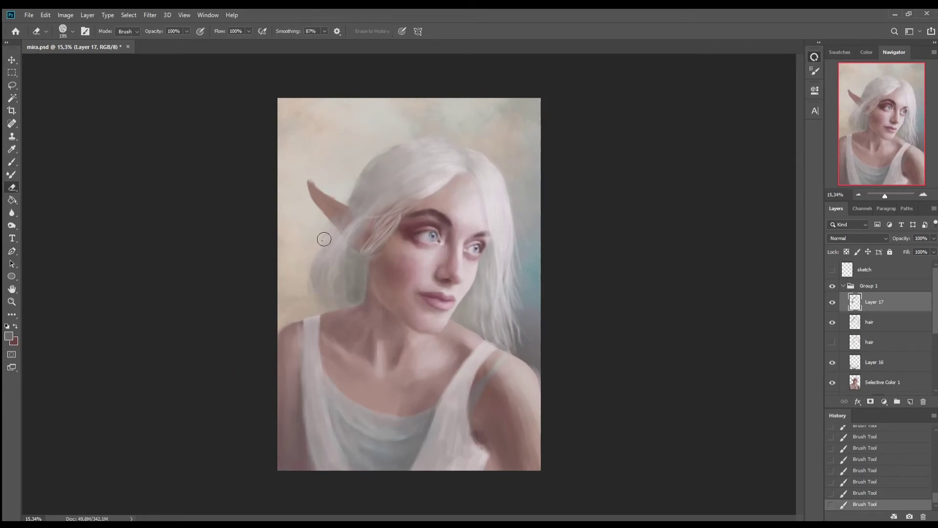
pyautogui.moveTo(324, 239); pyautogui.dragTo(302, 305)
# - Merge the new strands into the hair layer and make the lower hair layer visible
pyautogui.hotkey('ctrl', 'e')
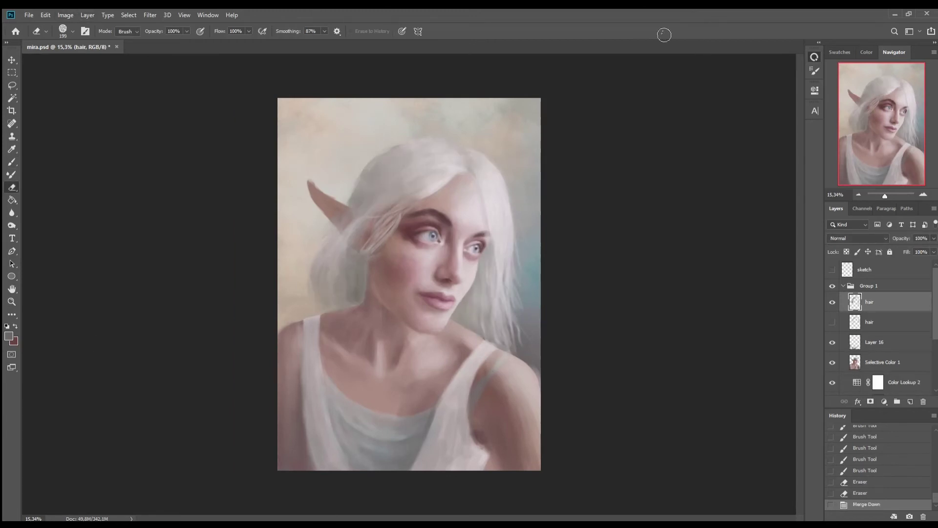
pyautogui.click(911, 319)
pyautogui.click(832, 362)
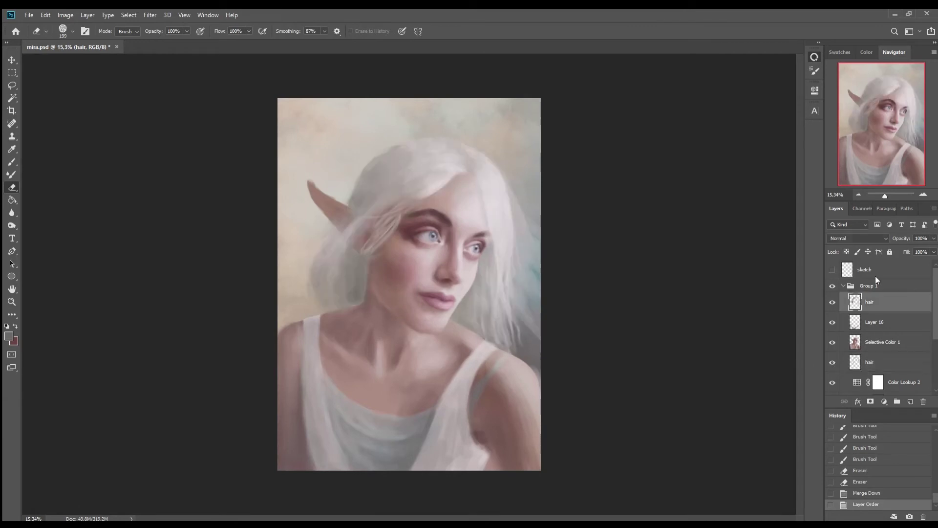
pyautogui.click(879, 302)
# - Erase and repaint hair at the top and left side of the head, adjusting brush size
pyautogui.moveTo(376, 254)
pyautogui.mouseDown()
pyautogui.moveTo(413, 188)
pyautogui.moveTo(299, 283)
pyautogui.moveTo(366, 153)
pyautogui.moveTo(387, 145)
pyautogui.moveTo(381, 164)
pyautogui.mouseUp()
pyautogui.press('b')
pyautogui.moveTo(381, 164)
pyautogui.mouseDown()
pyautogui.moveTo(356, 229)
pyautogui.moveTo(362, 186)
pyautogui.moveTo(333, 280)
pyautogui.mouseUp()
pyautogui.moveTo(333, 280); pyautogui.dragTo(384, 201)
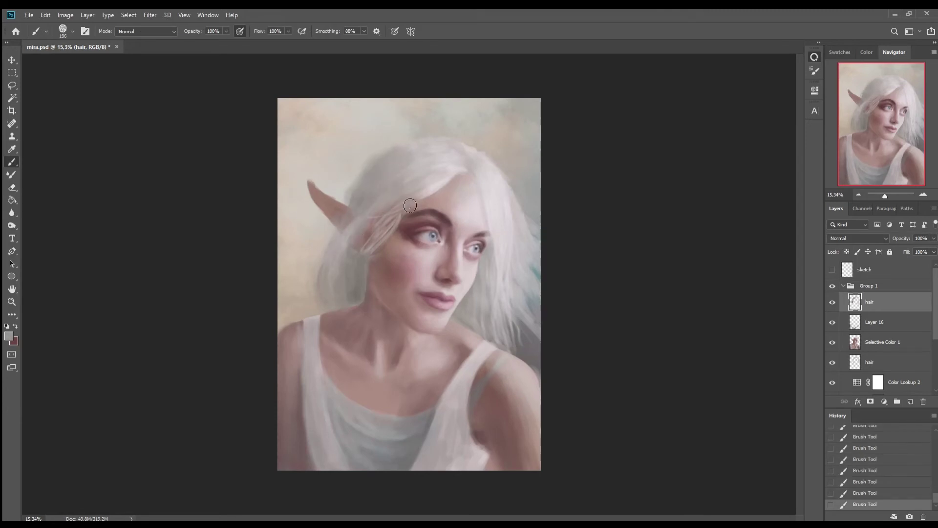
pyautogui.press('[')
pyautogui.press('[')
pyautogui.press('[')
pyautogui.press('9')
pyautogui.press('9')
pyautogui.press(']')
pyautogui.press(']')
pyautogui.press(']')
pyautogui.hotkey('ctrl', 'z')
pyautogui.press('0')
pyautogui.hotkey('ctrl', 'shift', 'z')
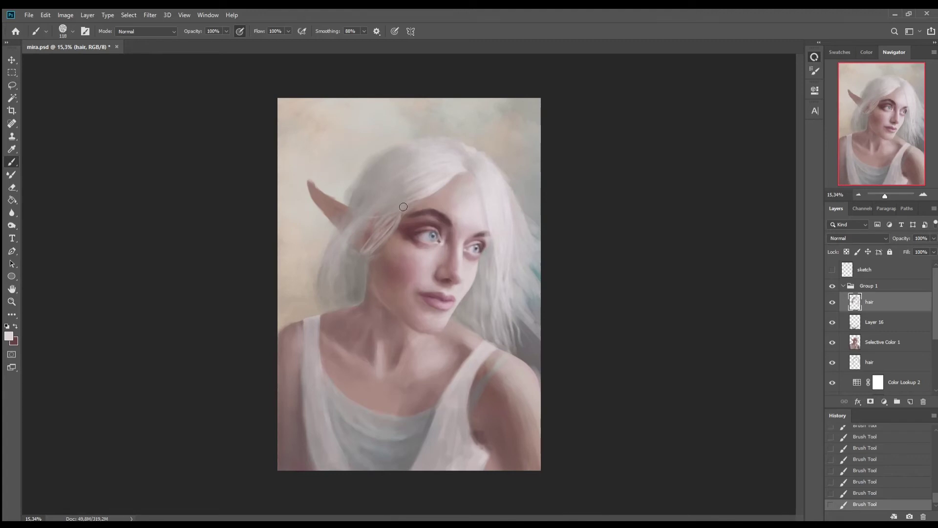
# - Repaint the dark eyebrow with a lighter pinkish grey and zoom in on the face
pyautogui.hotkey('ctrl', 'z')
pyautogui.hotkey('ctrl', 'shift', 'z')
pyautogui.keyDown('alt'); pyautogui.click(431, 209); pyautogui.keyUp('alt')
pyautogui.moveTo(441, 219); pyautogui.dragTo(411, 212)
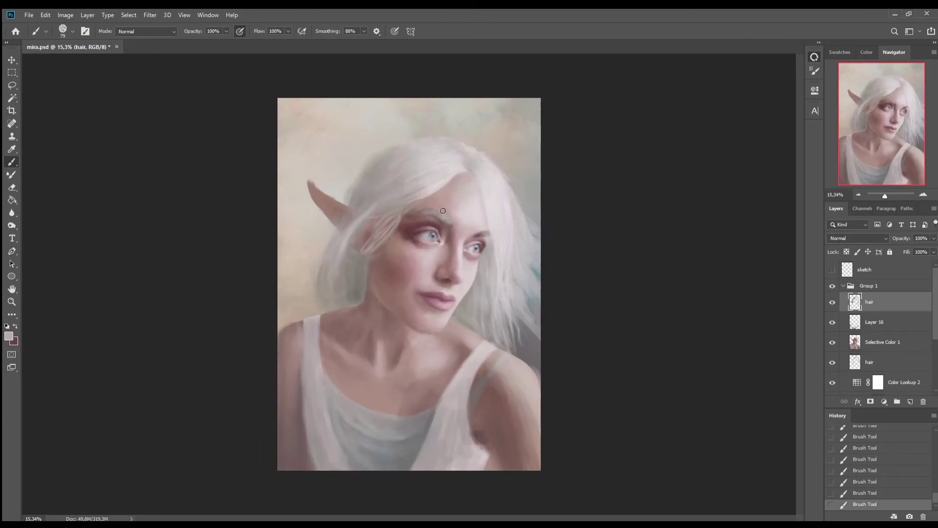
pyautogui.moveTo(442, 210); pyautogui.dragTo(404, 216)
pyautogui.keyDown('alt'); pyautogui.click(373, 195); pyautogui.keyUp('alt')
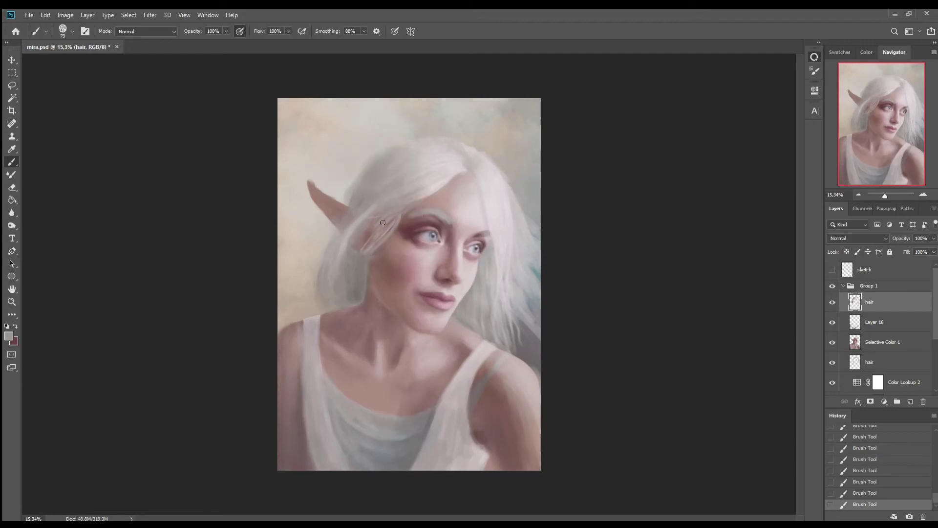
pyautogui.keyDown('alt'); pyautogui.click(419, 223); pyautogui.keyUp('alt')
pyautogui.moveTo(413, 186); pyautogui.dragTo(454, 186)
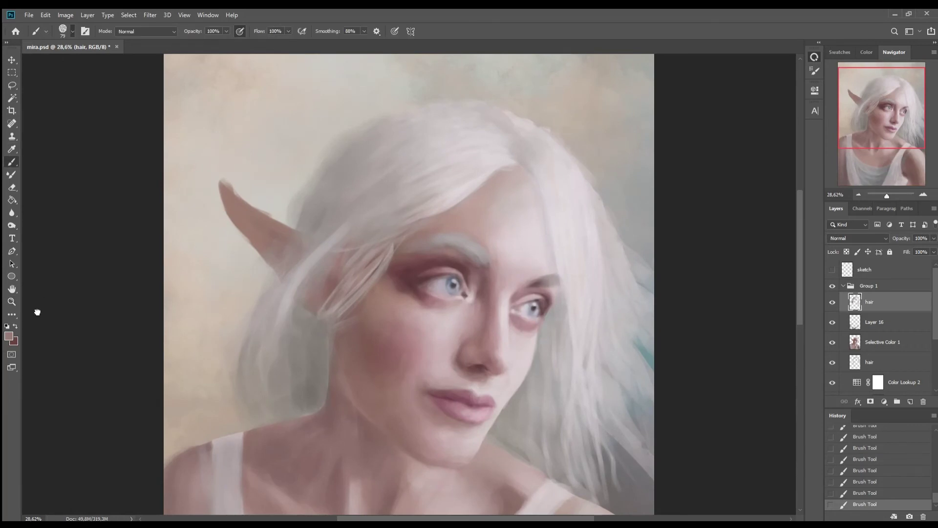
# - Repaint the eyebrow's light hooked end and undo an accidental move of the hair layer
pyautogui.press('9')
pyautogui.press('9')
pyautogui.moveTo(438, 238); pyautogui.dragTo(474, 247)
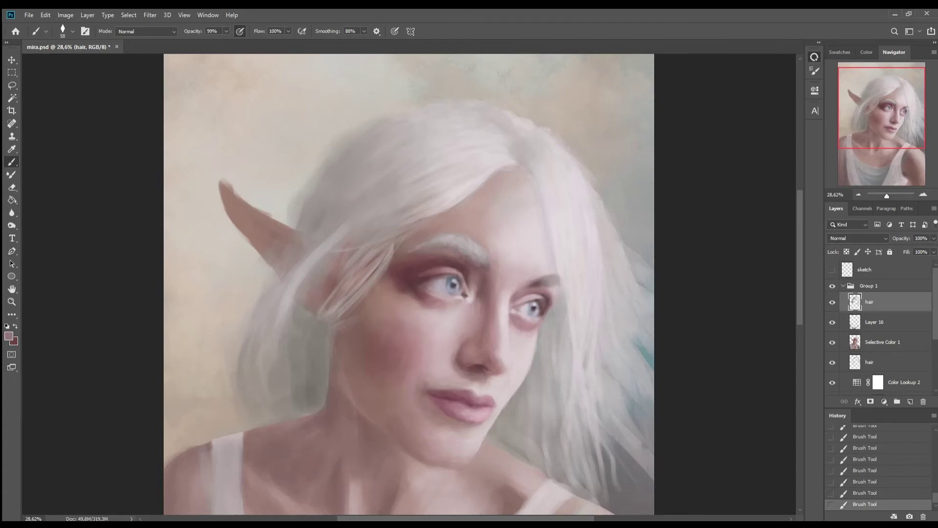
pyautogui.keyDown('alt'); pyautogui.click(499, 253); pyautogui.keyUp('alt')
pyautogui.keyDown('alt'); pyautogui.click(459, 248); pyautogui.keyUp('alt')
pyautogui.press('v')
pyautogui.moveTo(381, 157); pyautogui.dragTo(403, 168)
pyautogui.hotkey('ctrl', 'z')
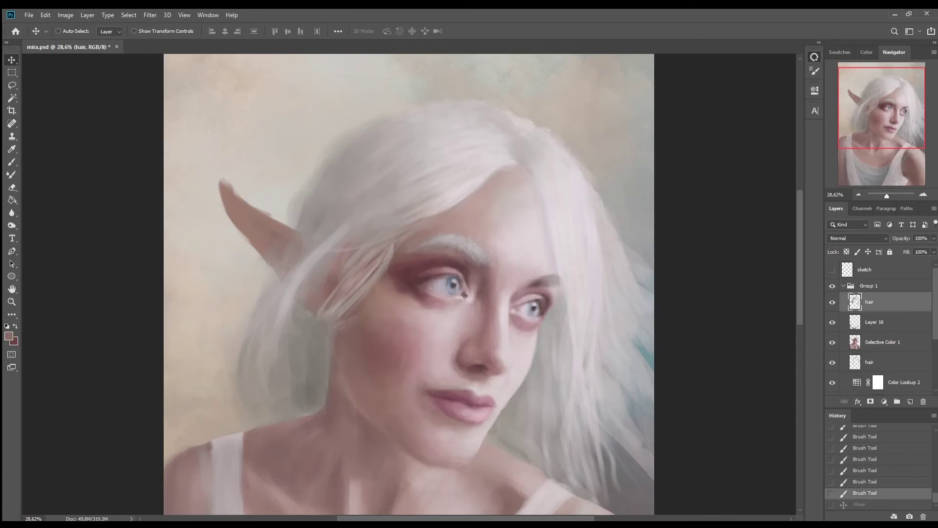
pyautogui.press('b')
# - Paint more soft tone on the eyebrow and save mira.psd
pyautogui.moveTo(477, 284); pyautogui.dragTo(483, 266)
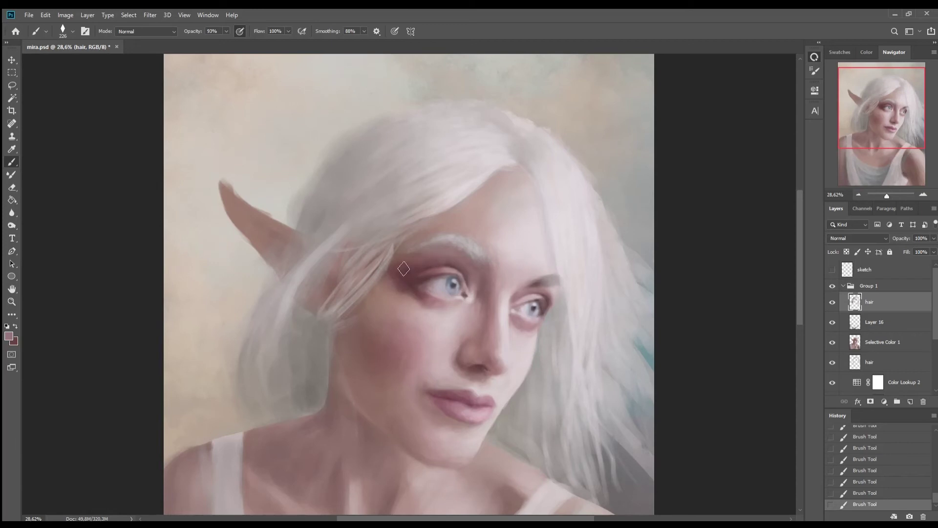
pyautogui.keyDown('alt'); pyautogui.click(420, 263); pyautogui.keyUp('alt')
pyautogui.keyDown('alt'); pyautogui.click(405, 303); pyautogui.keyUp('alt')
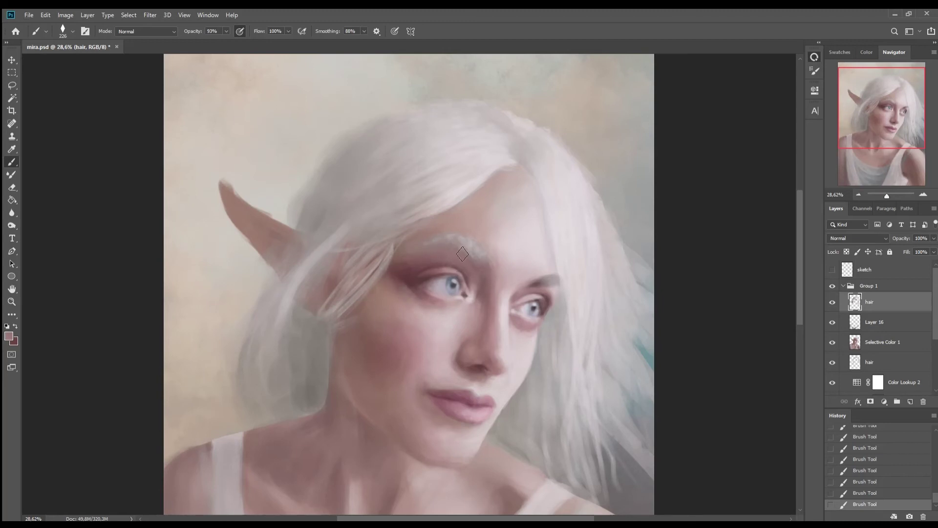
pyautogui.press('alt')
pyautogui.hotkey('ctrl', 's')
# - Zoom in on the eyes and paint thin pale hairs, then brighten the eyebrow along its length
pyautogui.moveTo(419, 192); pyautogui.dragTo(501, 196)
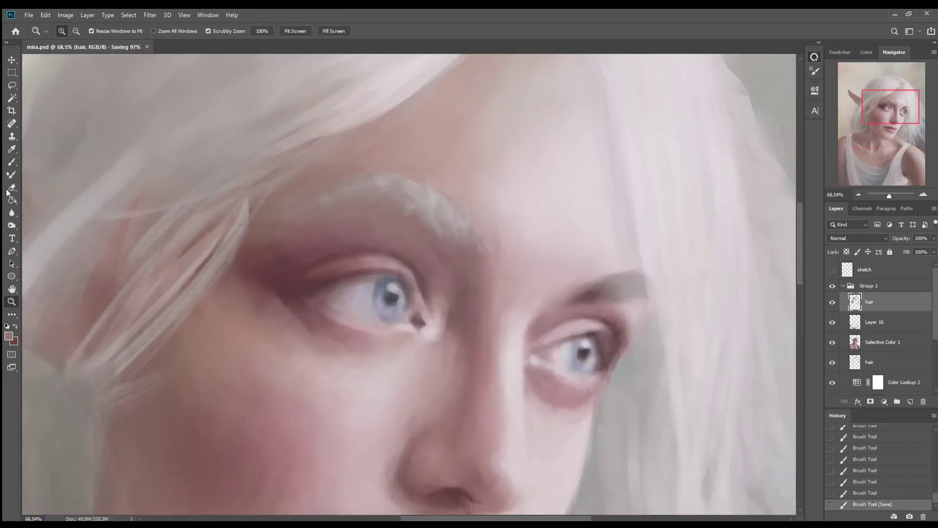
pyautogui.hotkey('ctrl', 'z')
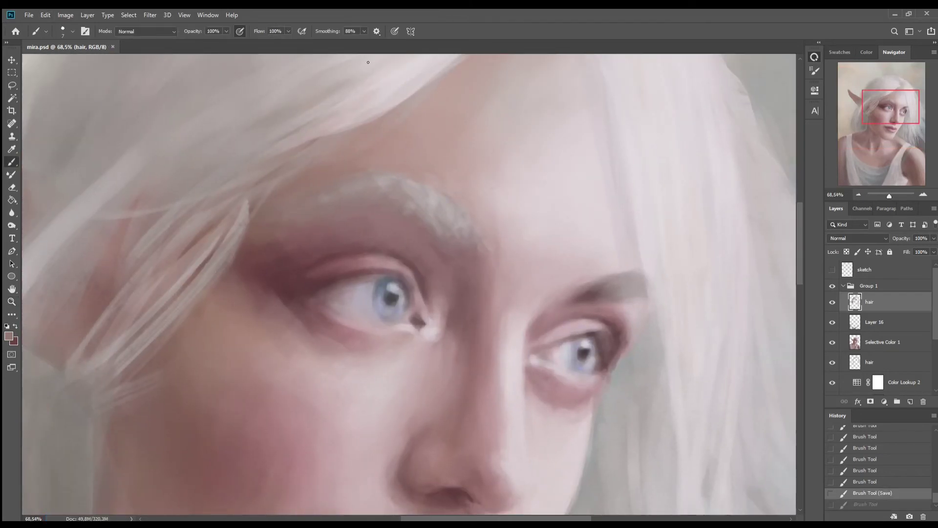
pyautogui.keyDown('alt'); pyautogui.click(368, 62); pyautogui.keyUp('alt')
pyautogui.moveTo(463, 244); pyautogui.dragTo(458, 215)
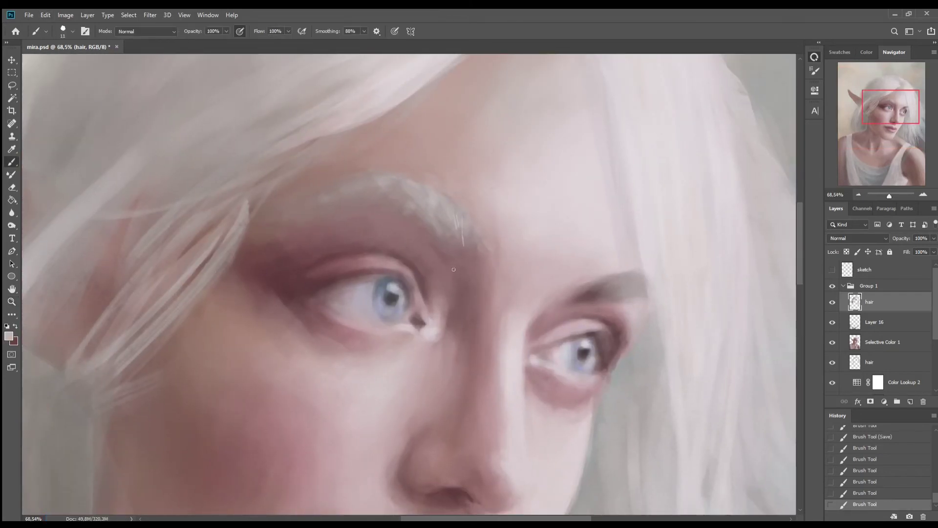
pyautogui.moveTo(468, 247); pyautogui.dragTo(471, 226)
pyautogui.keyDown('alt'); pyautogui.click(430, 313); pyautogui.keyUp('alt')
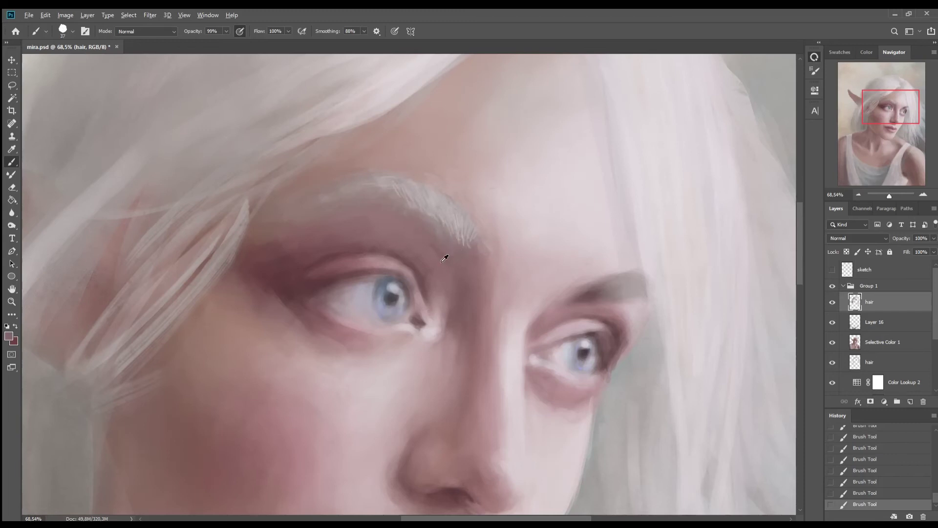
pyautogui.keyDown('alt'); pyautogui.click(463, 275); pyautogui.keyUp('alt')
pyautogui.moveTo(421, 189); pyautogui.dragTo(456, 235)
# - Repaint the skin around and above the eyebrow lighter on Selective Color 1, using sampled nearby colour
pyautogui.press('z')
pyautogui.hotkey('ctrl', '-')
pyautogui.hotkey('ctrl', '-')
pyautogui.hotkey('ctrl', '-')
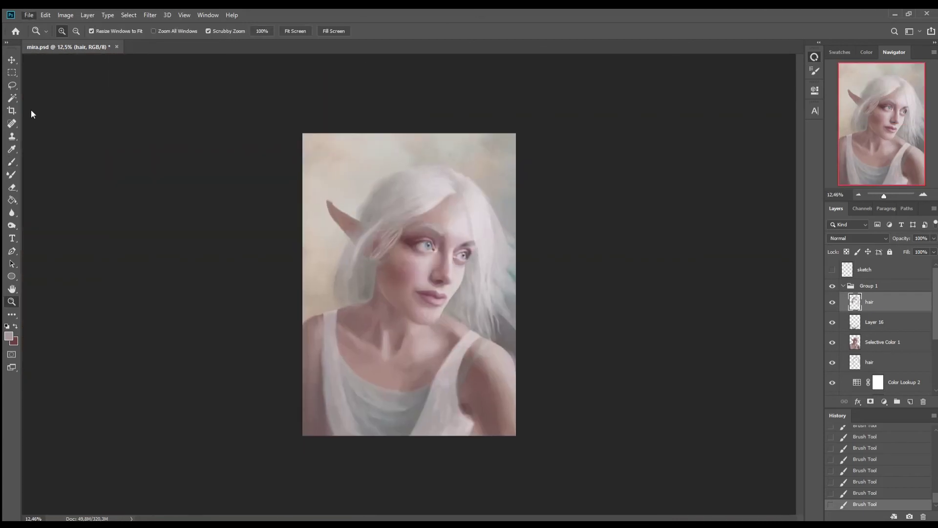
pyautogui.hotkey('ctrl', '-')
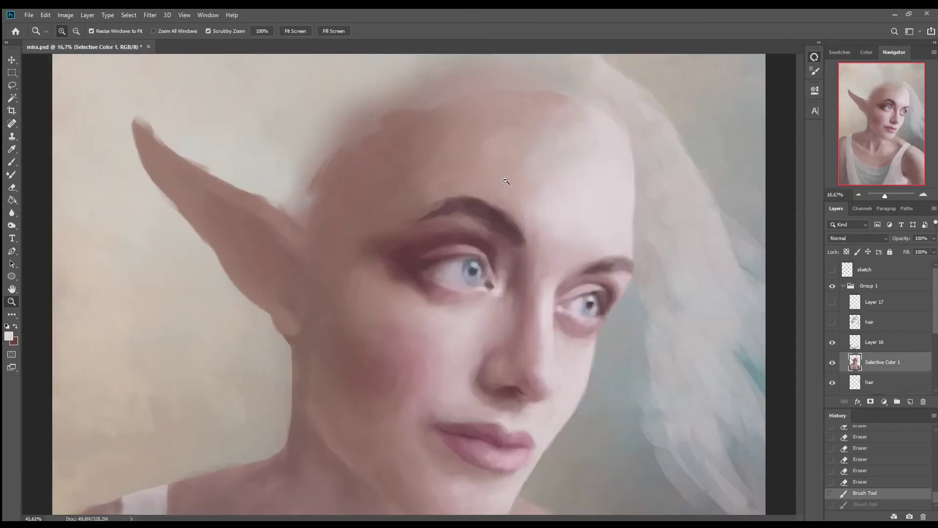
pyautogui.moveTo(440, 203); pyautogui.dragTo(466, 196)
pyautogui.moveTo(434, 225)
pyautogui.mouseDown()
pyautogui.moveTo(436, 210)
pyautogui.moveTo(402, 225)
pyautogui.mouseUp()
pyautogui.keyDown('alt'); pyautogui.click(473, 189); pyautogui.keyUp('alt')
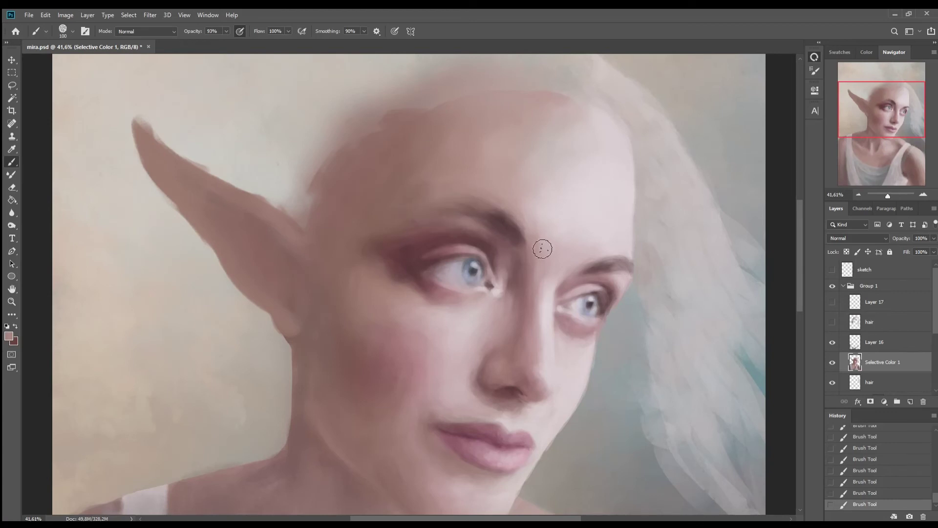
pyautogui.moveTo(483, 239); pyautogui.dragTo(534, 236)
pyautogui.keyDown('alt'); pyautogui.click(425, 214); pyautogui.keyUp('alt')
pyautogui.keyDown('alt'); pyautogui.click(509, 215); pyautogui.keyUp('alt')
pyautogui.keyDown('alt'); pyautogui.click(423, 237); pyautogui.keyUp('alt')
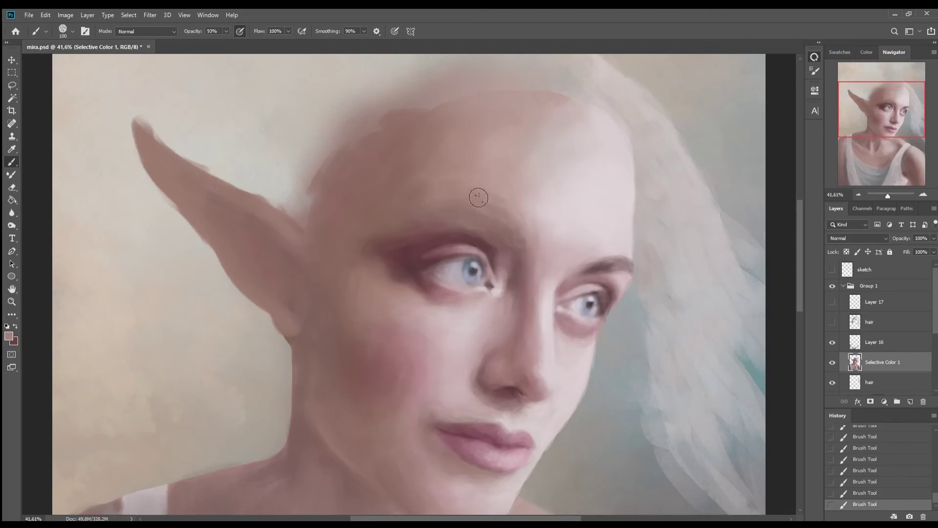
# - Show the hair layer and erase strands covering the white eyebrow and the left eyelid
pyautogui.click(832, 322)
pyautogui.click(870, 322)
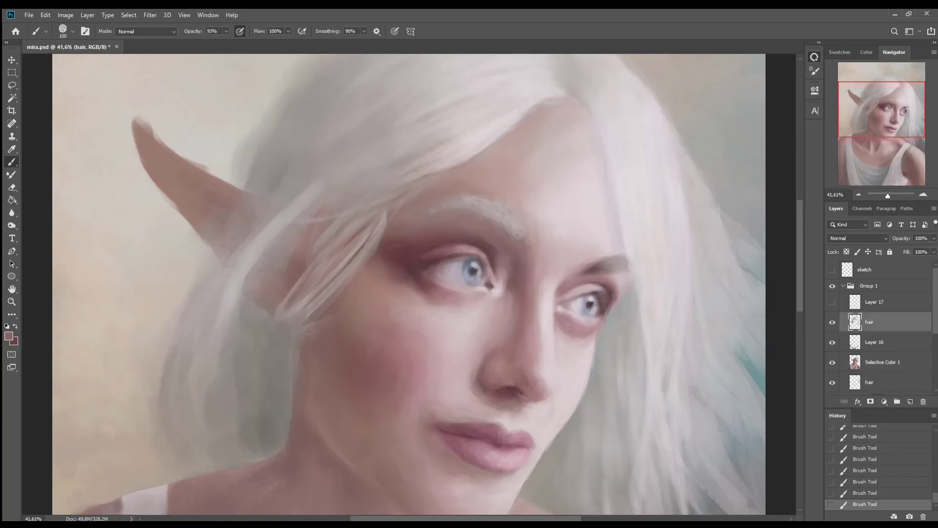
pyautogui.press('e')
pyautogui.moveTo(503, 184)
pyautogui.mouseDown()
pyautogui.moveTo(469, 180)
pyautogui.moveTo(537, 222)
pyautogui.moveTo(498, 203)
pyautogui.mouseUp()
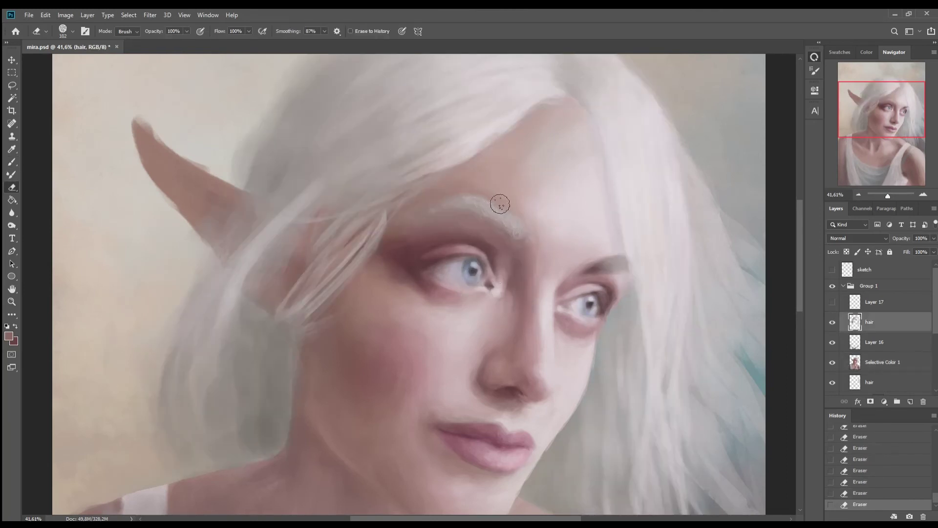
pyautogui.moveTo(408, 230); pyautogui.dragTo(383, 203)
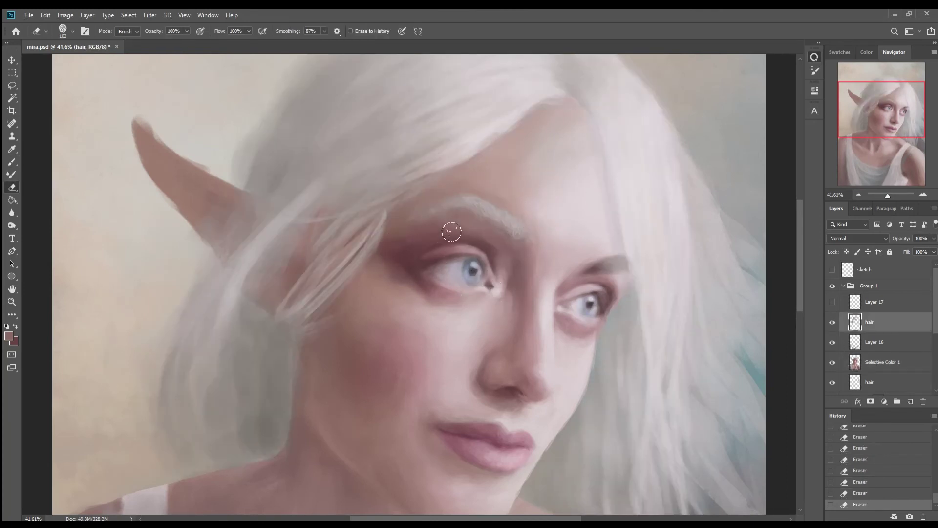
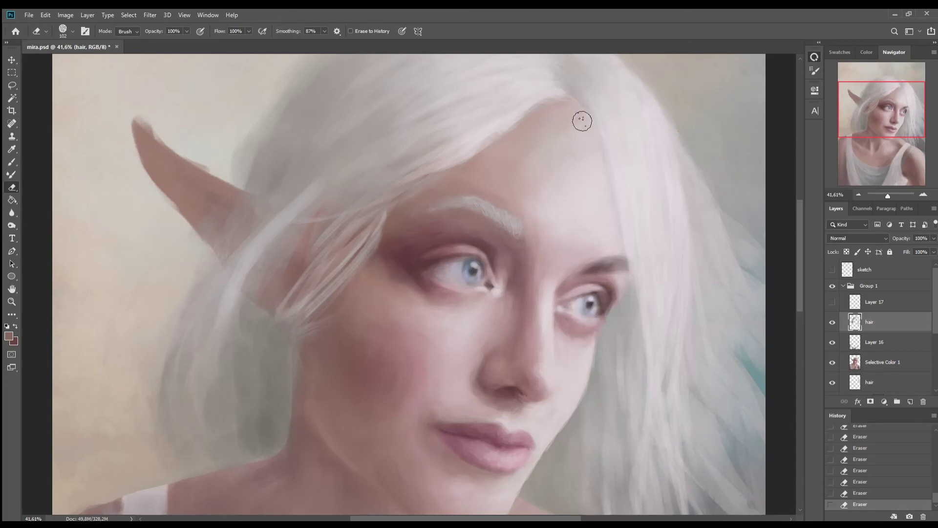
# - Step back through History to undo an eraser stroke near the temple, then restore later steps
pyautogui.click(860, 470)
pyautogui.hotkey('ctrl', 'z')
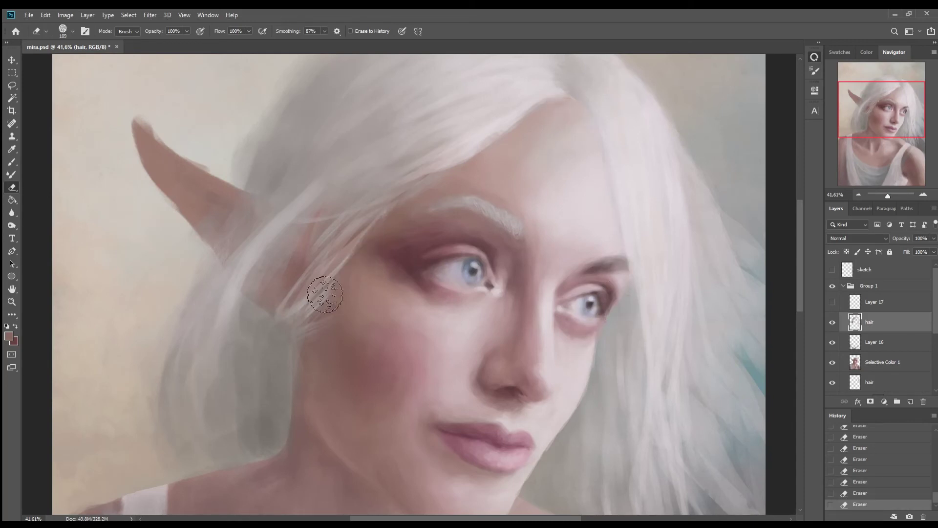
pyautogui.click(860, 504)
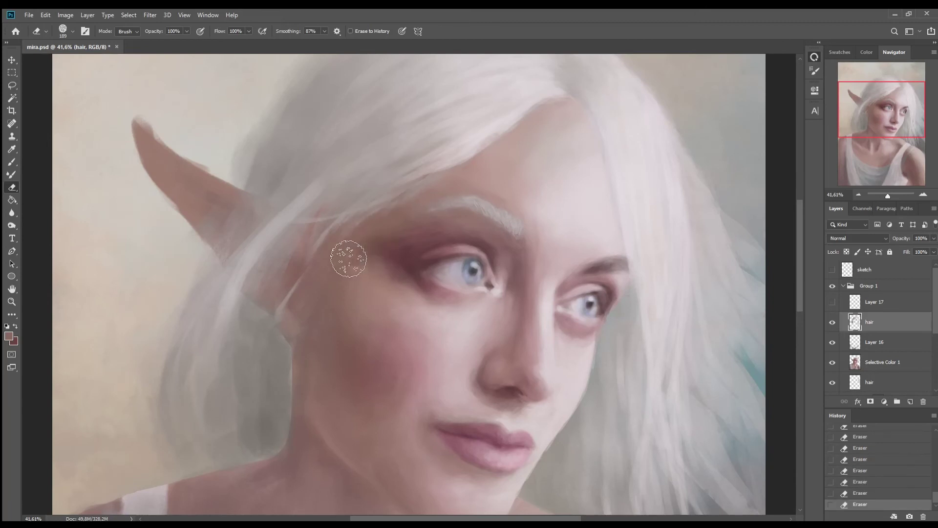
# - Cut the white eyebrow onto a new layer, move it above the eye, and erase its edges
pyautogui.press('l')
pyautogui.moveTo(405, 218); pyautogui.dragTo(410, 220)
pyautogui.hotkey('ctrl', 'x')
pyautogui.hotkey('ctrl', 'v')
pyautogui.click(12, 60)
pyautogui.moveTo(469, 208); pyautogui.dragTo(523, 237)
pyautogui.press('e')
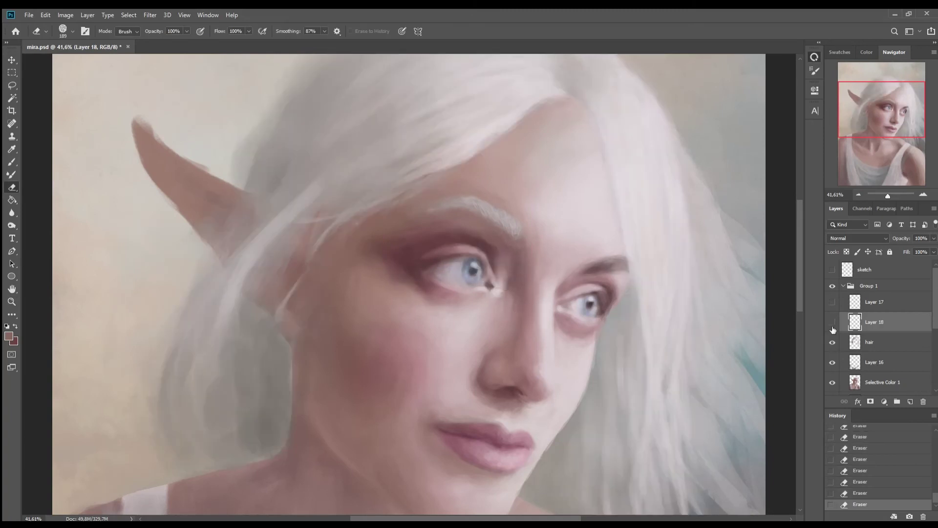
# - Save the painting and set a fine brush size, undoing a stray stroke
pyautogui.hotkey('ctrl', 's')
pyautogui.press('b')
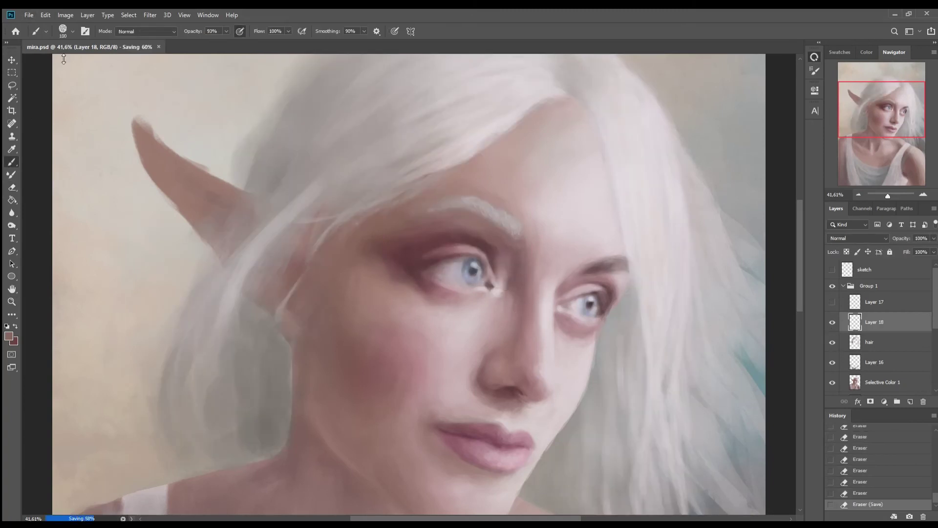
pyautogui.click(710, 451)
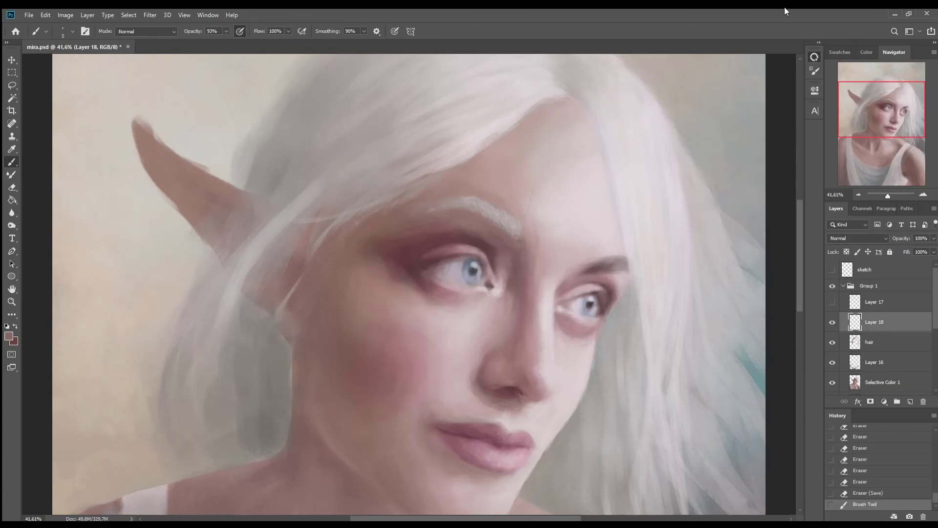
pyautogui.hotkey('ctrl', 'z')
pyautogui.scroll(2, 799, 239)
# - Paint light eyebrow hair strokes with sampled pink, mauve and white, and add a new layer
pyautogui.moveTo(479, 266); pyautogui.dragTo(533, 288)
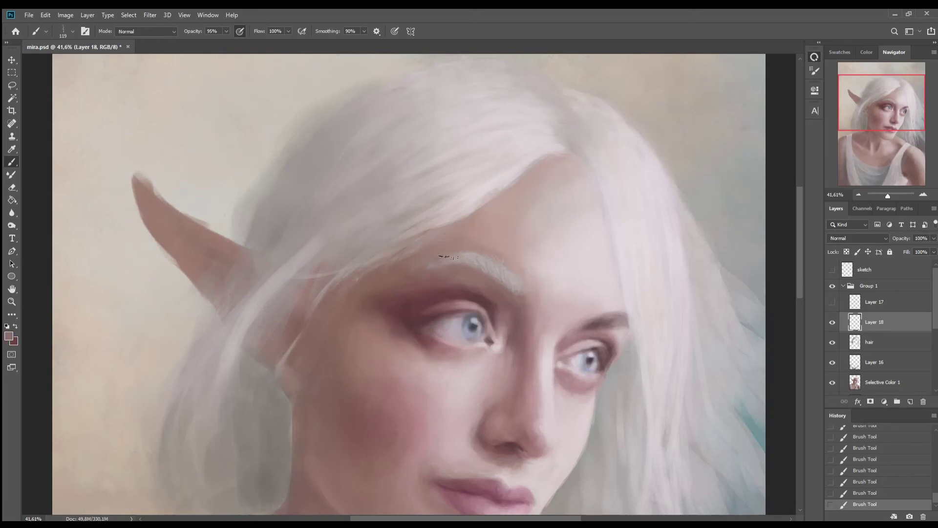
pyautogui.keyDown('alt'); pyautogui.click(525, 282); pyautogui.keyUp('alt')
pyautogui.keyDown('alt'); pyautogui.click(508, 258); pyautogui.keyUp('alt')
pyautogui.keyDown('alt'); pyautogui.click(640, 224); pyautogui.keyUp('alt')
pyautogui.hotkey('ctrl', 'shift', 'alt', 'n')
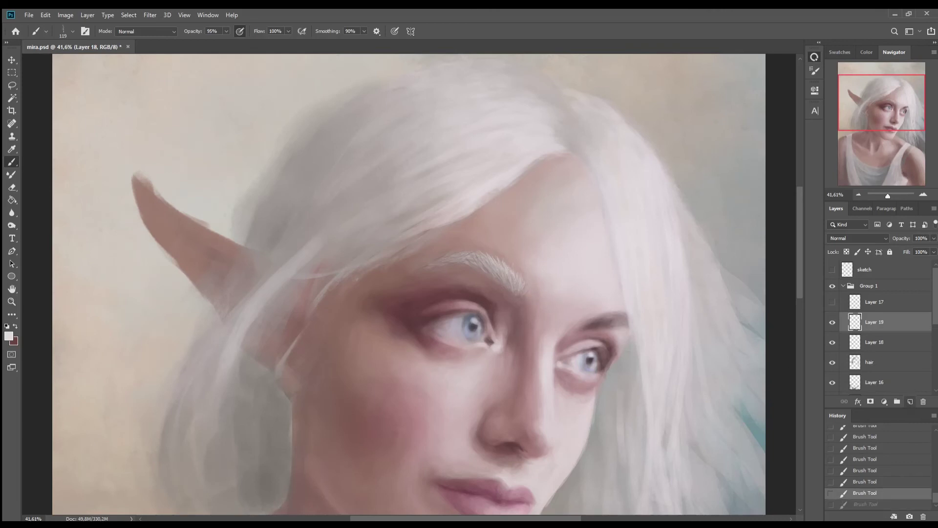
# - Paint fine eyebrow hairs along the brow on the new Layer 19
pyautogui.keyDown('alt'); pyautogui.click(741, 287); pyautogui.keyUp('alt')
pyautogui.moveTo(531, 296); pyautogui.dragTo(421, 278)
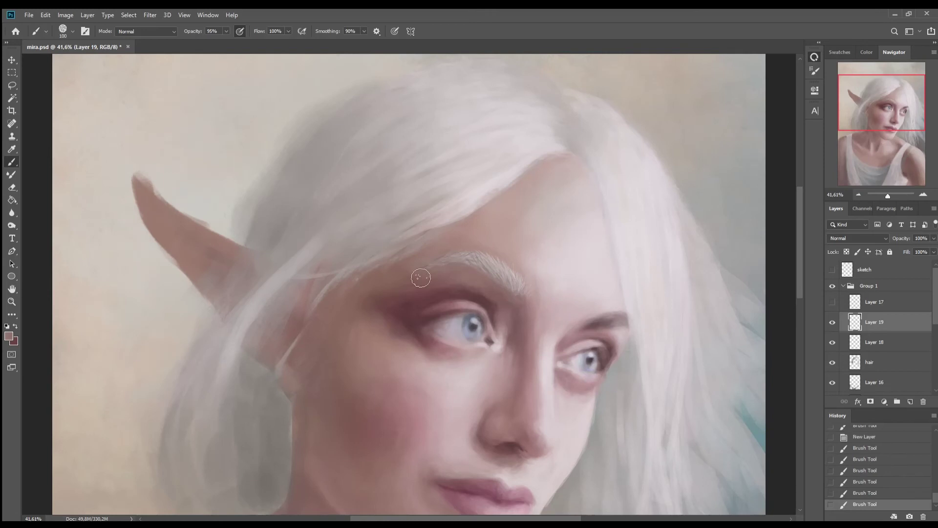
pyautogui.moveTo(501, 286); pyautogui.dragTo(461, 256)
pyautogui.keyDown('alt'); pyautogui.click(484, 272); pyautogui.keyUp('alt')
pyautogui.moveTo(428, 519); pyautogui.dragTo(446, 519)
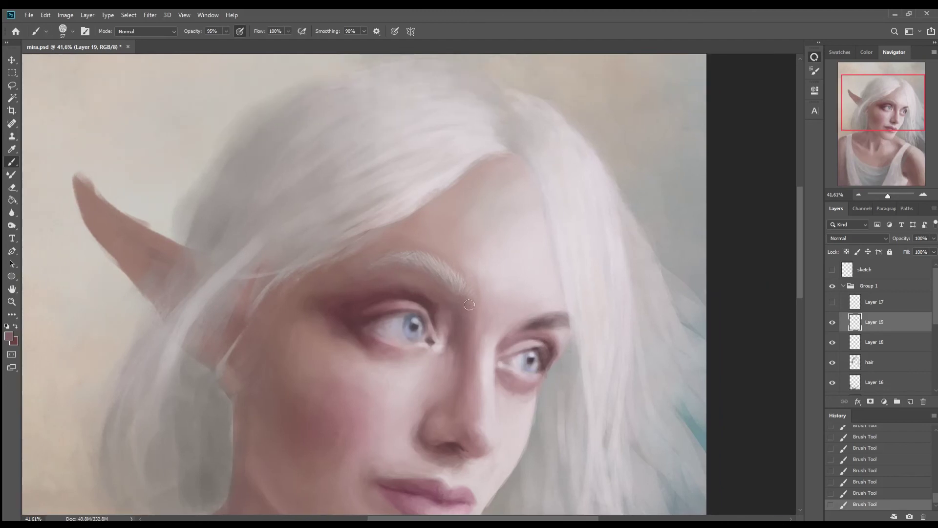
# - Shade the crease above the left eye in mauve at 94% brush opacity
pyautogui.keyDown('alt'); pyautogui.click(472, 330); pyautogui.keyUp('alt')
pyautogui.keyDown('alt'); pyautogui.click(384, 285); pyautogui.keyUp('alt')
pyautogui.press('9')
pyautogui.press('4')
pyautogui.keyDown('alt'); pyautogui.click(458, 249); pyautogui.keyUp('alt')
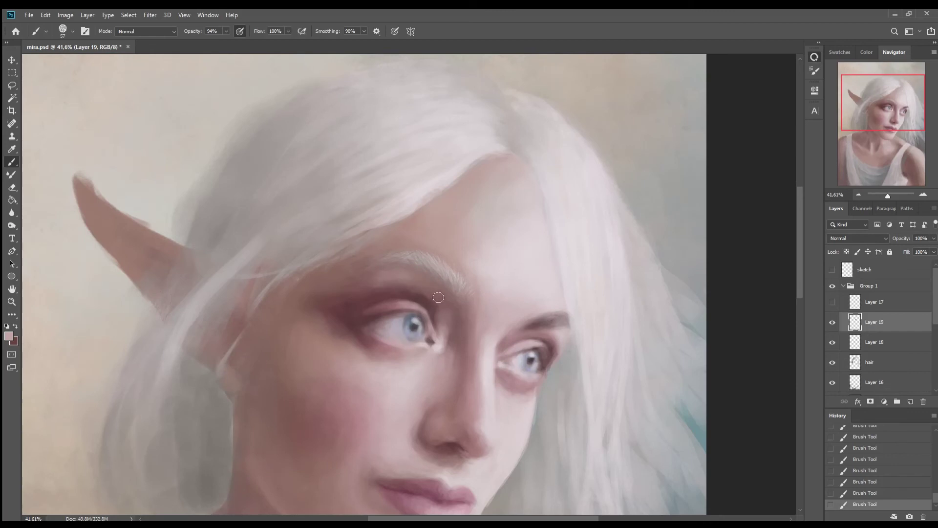
pyautogui.keyDown('alt'); pyautogui.click(448, 214); pyautogui.keyUp('alt')
pyautogui.moveTo(430, 284); pyautogui.dragTo(371, 279)
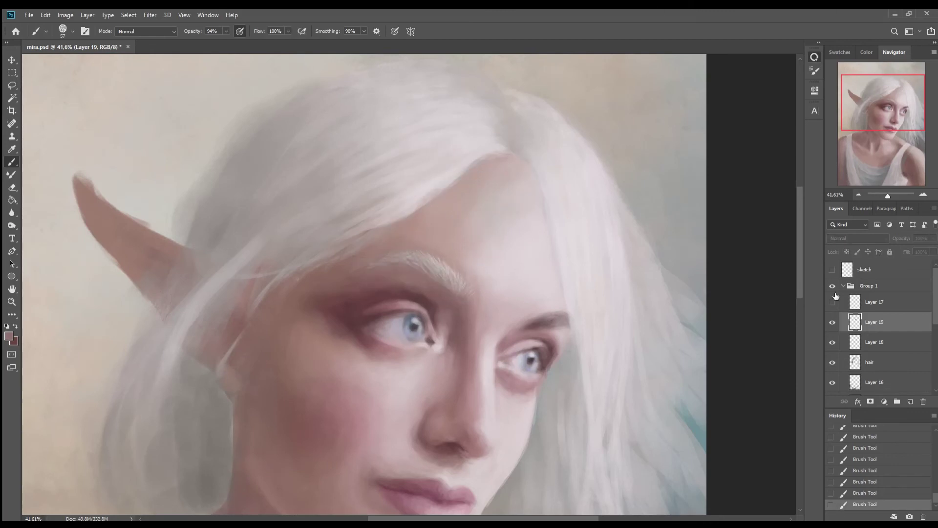
# - Refine the brow crease shading with sampled mauve, reddish-brown and pink skin tones
pyautogui.keyDown('alt'); pyautogui.click(411, 280); pyautogui.keyUp('alt')
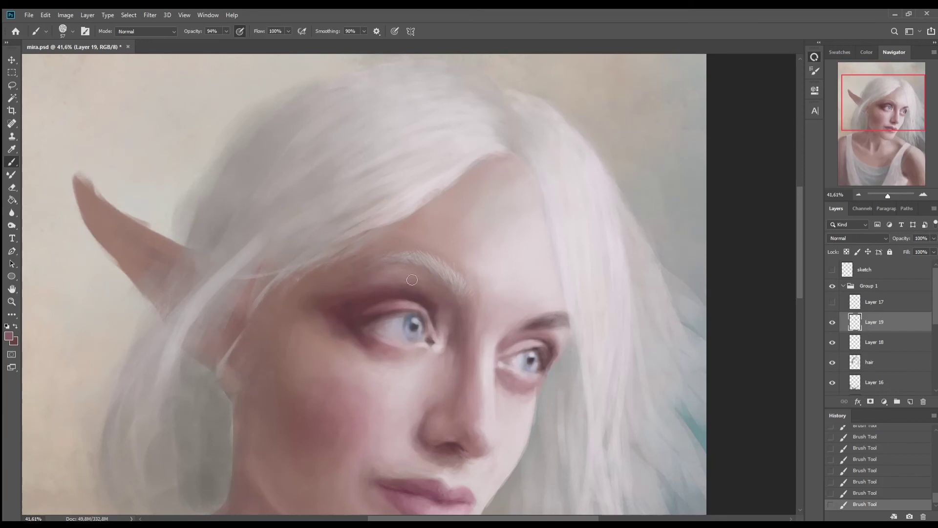
pyautogui.keyDown('alt'); pyautogui.click(398, 269); pyautogui.keyUp('alt')
pyautogui.keyDown('alt'); pyautogui.click(334, 301); pyautogui.keyUp('alt')
pyautogui.keyDown('alt'); pyautogui.click(402, 288); pyautogui.keyUp('alt')
pyautogui.keyDown('alt'); pyautogui.click(432, 284); pyautogui.keyUp('alt')
# - Erase small dabs near the eye and toggle Layer 19 to compare the result
pyautogui.press('e')
pyautogui.click(406, 256)
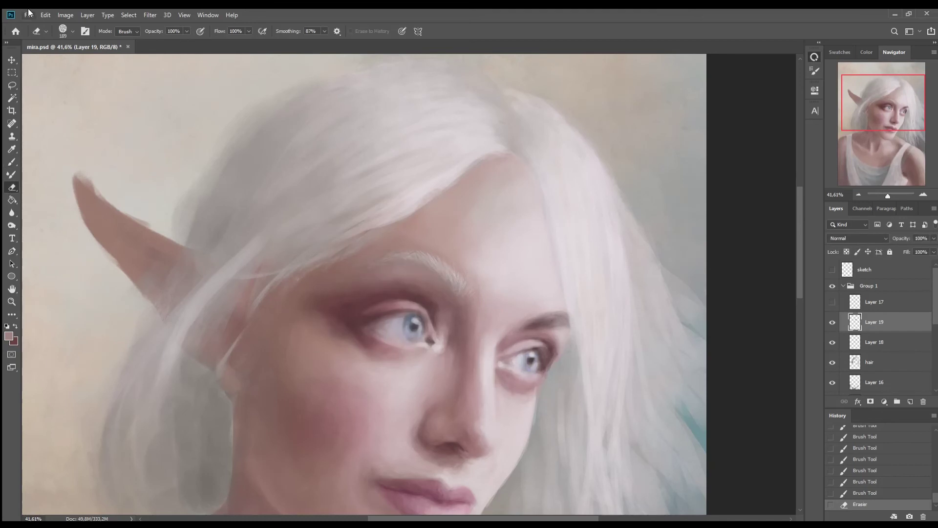
pyautogui.click(388, 289)
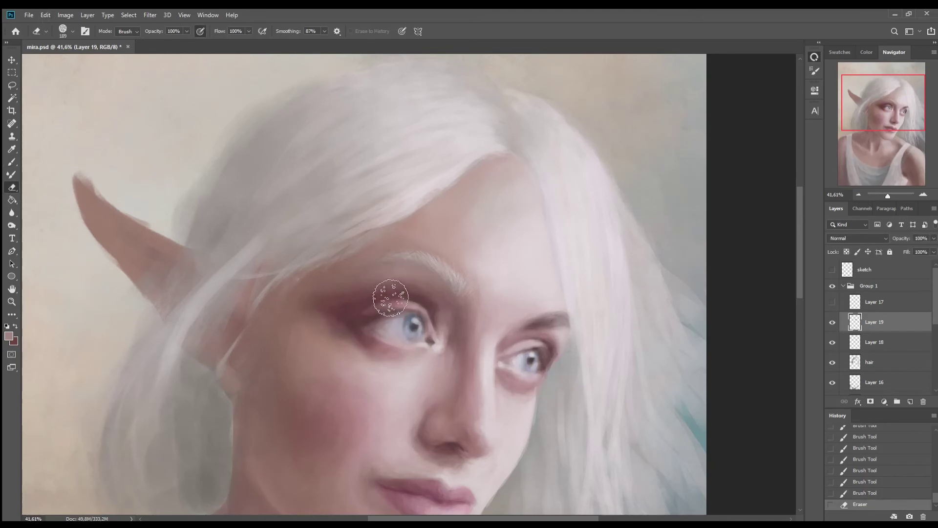
pyautogui.click(374, 338)
pyautogui.click(832, 323)
pyautogui.click(832, 322)
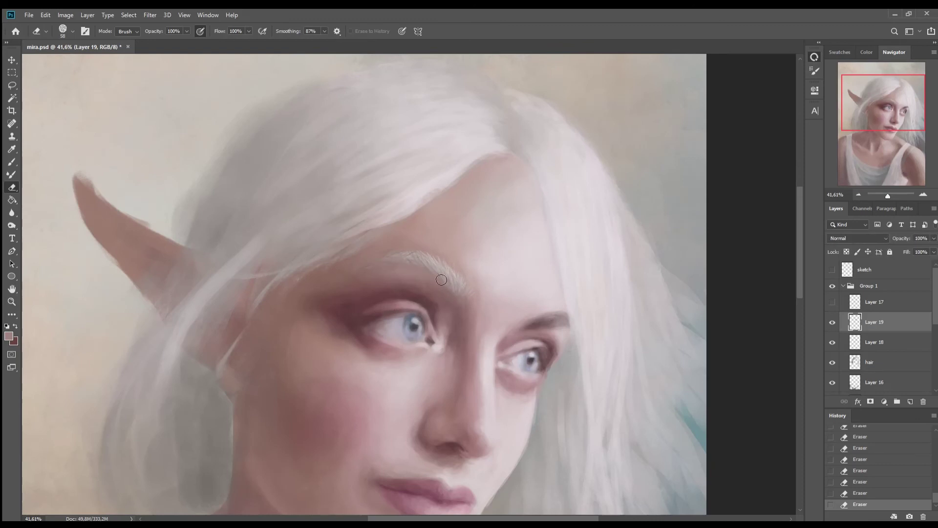
# - Save, merge Layer 19 into Layer 18, and move Layer 18 below Layer 16
pyautogui.hotkey('ctrl', 's')
pyautogui.hotkey('ctrl', 'e')
pyautogui.moveTo(874, 322); pyautogui.dragTo(874, 373)
# - Toggle Layer 18's visibility back on and select it for brush painting
pyautogui.click(832, 362)
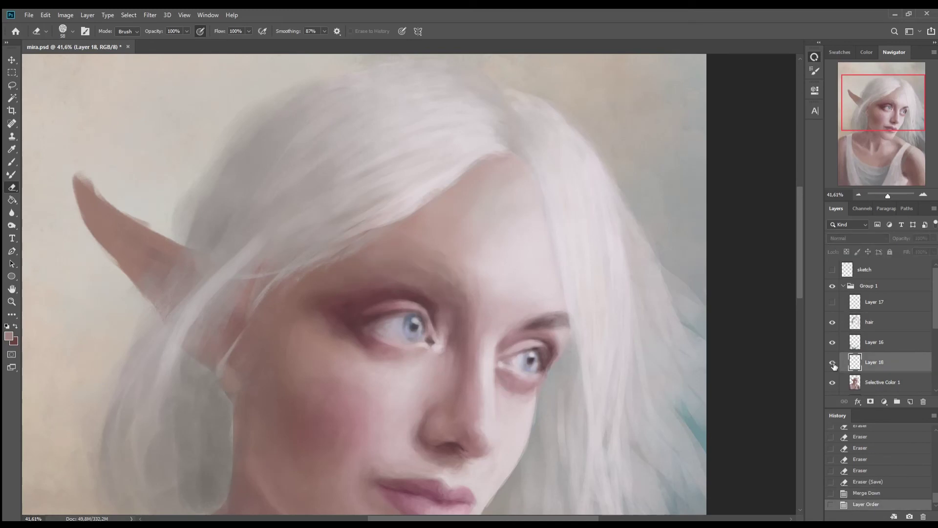
pyautogui.click(832, 363)
pyautogui.hotkey('ctrl', 'e')
pyautogui.press('b')
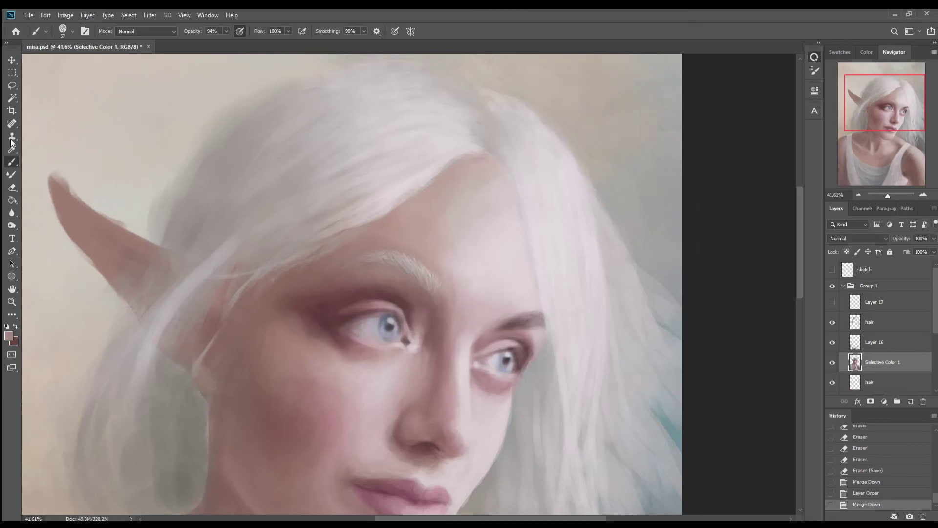
pyautogui.click(910, 401)
# - Lighten the eyelid and eye corners on Layer 18 with sampled skin, mauve and pink tones
pyautogui.keyDown('alt'); pyautogui.click(506, 343); pyautogui.keyUp('alt')
pyautogui.moveTo(498, 328); pyautogui.dragTo(528, 323)
pyautogui.moveTo(499, 331); pyautogui.dragTo(540, 318)
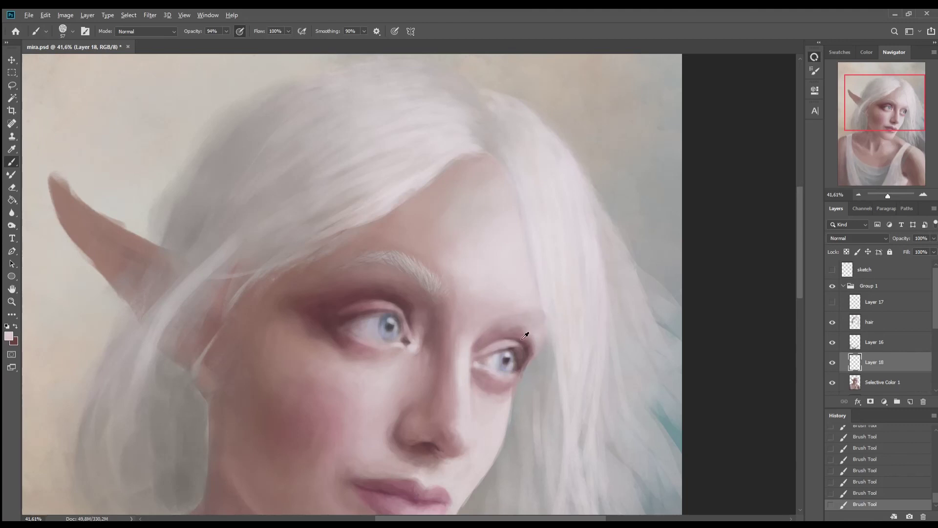
pyautogui.keyDown('alt'); pyautogui.click(534, 334); pyautogui.keyUp('alt')
pyautogui.keyDown('alt'); pyautogui.click(498, 383); pyautogui.keyUp('alt')
pyautogui.click(832, 362)
pyautogui.hscroll(1, 352, 357)
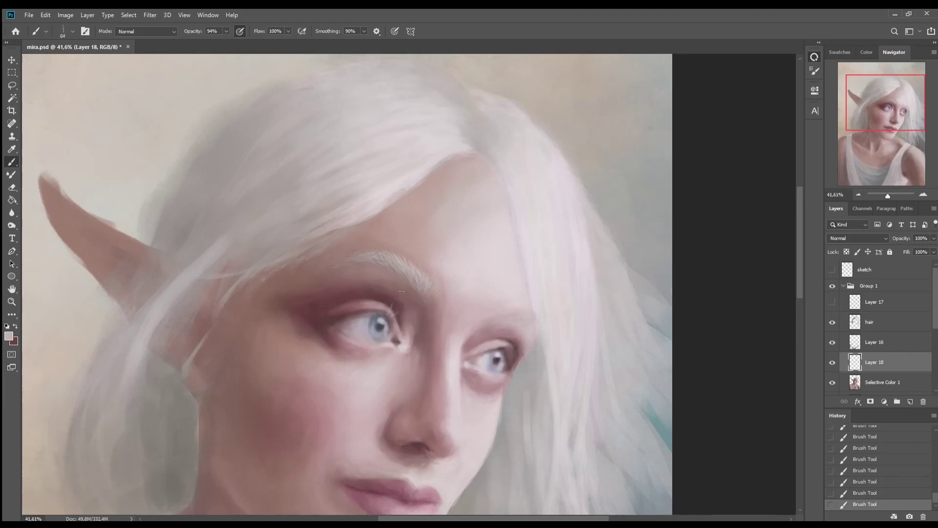
# - Compare the left-eye lash stroke via undo/redo, keep it, and erase its stray white marks
pyautogui.scroll(2, 364, 303)
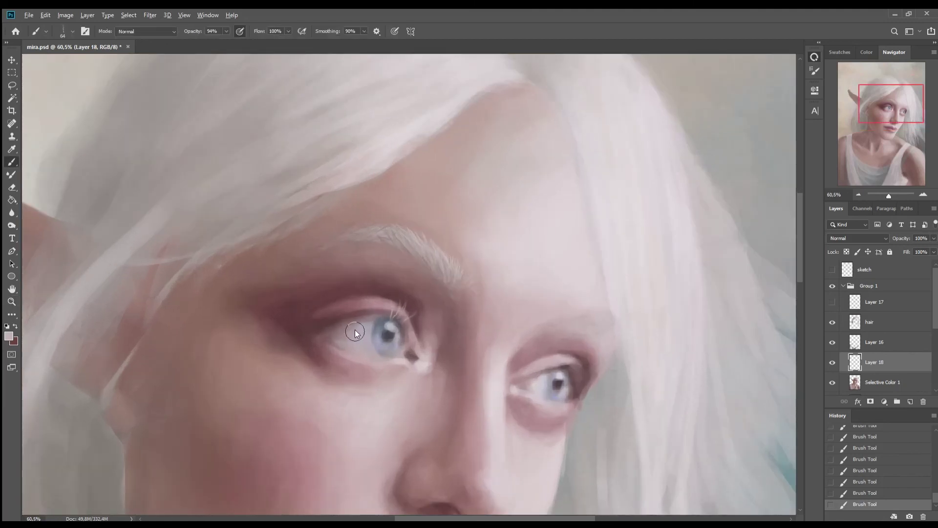
pyautogui.hotkey('ctrl', 'z')
pyautogui.hotkey('ctrl', 'shift', 'z')
pyautogui.hotkey('ctrl', 'z')
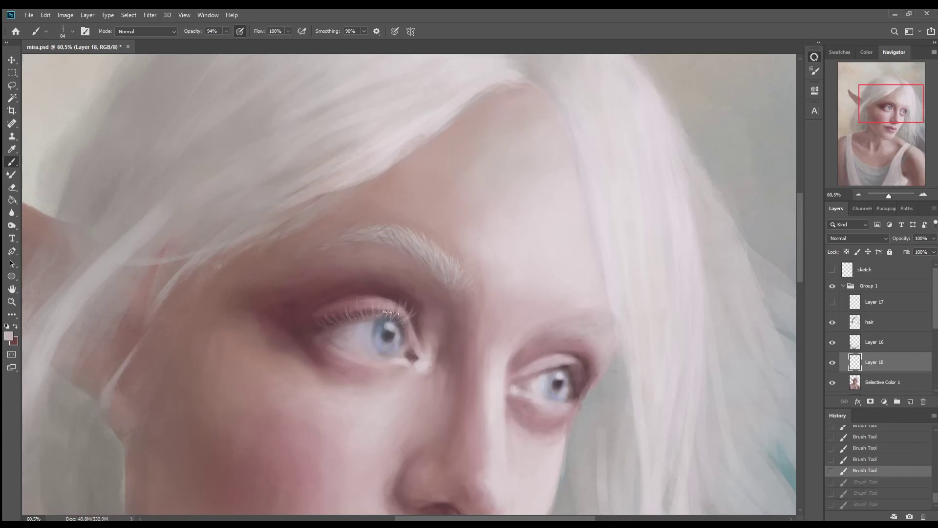
pyautogui.hotkey('ctrl', 'shift', 'z')
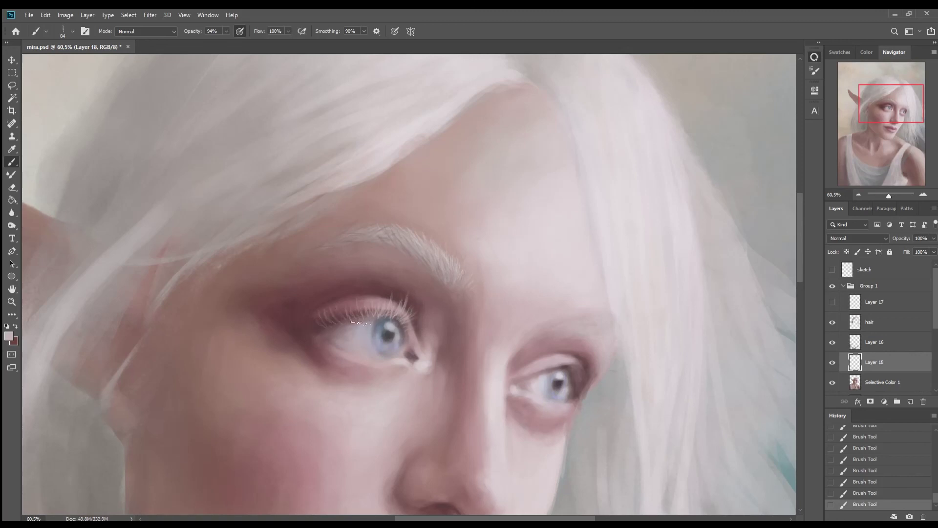
pyautogui.press('e')
pyautogui.moveTo(363, 328); pyautogui.dragTo(405, 332)
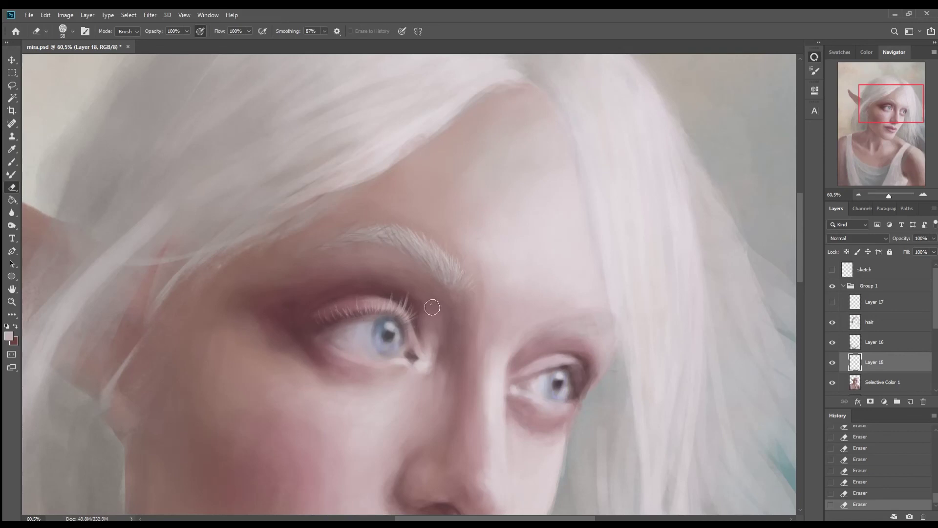
# - Zoom in on the eyes and erase around the eyelashes
pyautogui.press('z')
pyautogui.hotkey('ctrl', '0')
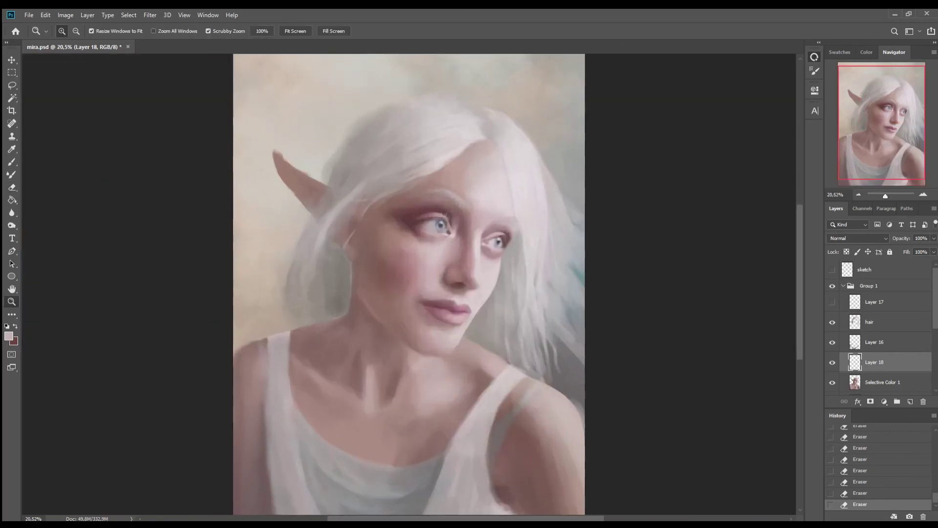
pyautogui.moveTo(425, 166); pyautogui.dragTo(459, 166)
pyautogui.press('b')
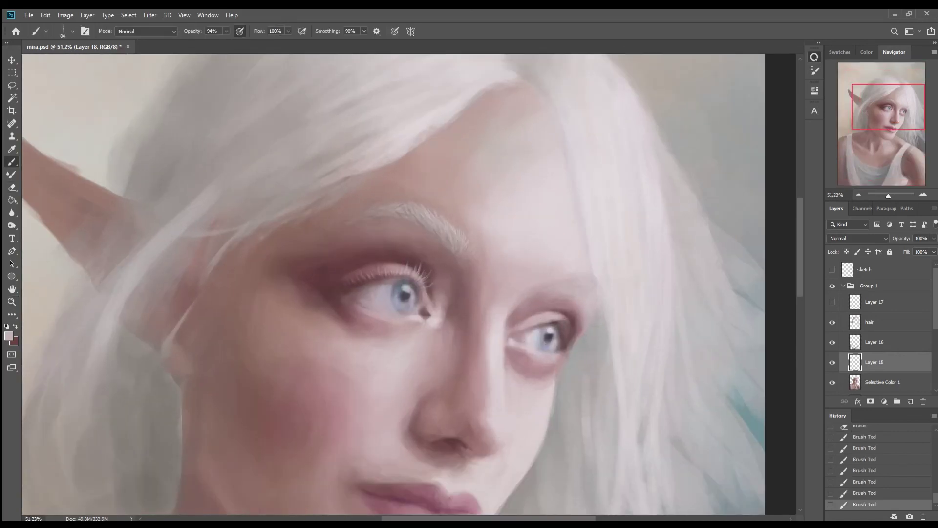
pyautogui.press('e')
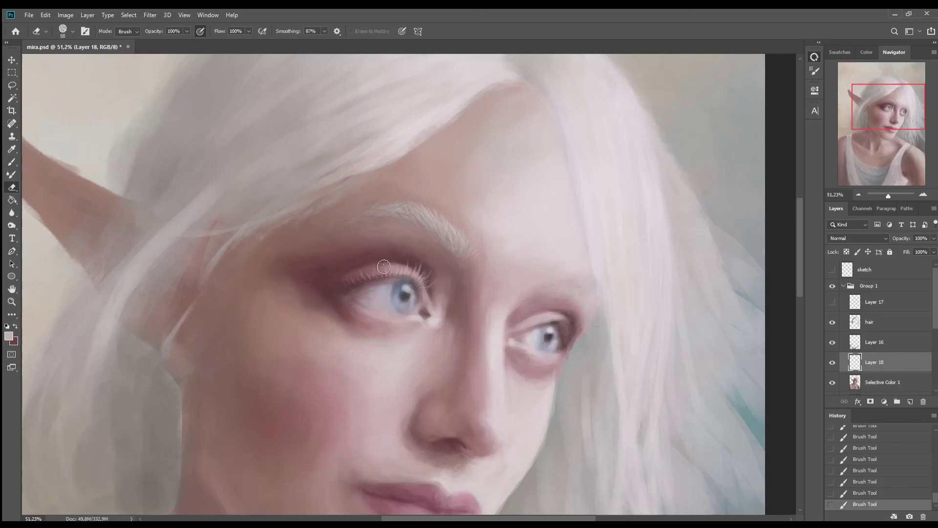
pyautogui.click(384, 267)
pyautogui.click(414, 246)
pyautogui.click(455, 212)
pyautogui.moveTo(389, 518); pyautogui.dragTo(396, 518)
# - Cut the left-eye lashes onto their own new layer and nudge them into position
pyautogui.press('l')
pyautogui.moveTo(303, 284)
pyautogui.mouseDown()
pyautogui.moveTo(391, 259)
pyautogui.moveTo(394, 244)
pyautogui.moveTo(380, 271)
pyautogui.mouseUp()
pyautogui.hotkey('ctrl', 'x')
pyautogui.hotkey('ctrl', 'v')
pyautogui.press('v')
# - Duplicate the lash layer, erase part of the copy, and merge it into Layer 19
pyautogui.hotkey('ctrl', 'j')
pyautogui.press('e')
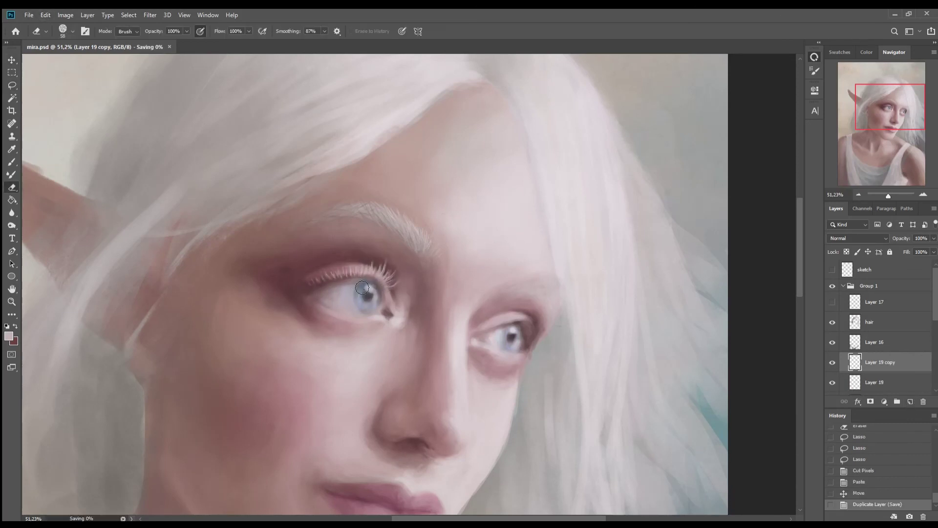
pyautogui.moveTo(293, 307)
pyautogui.mouseDown()
pyautogui.moveTo(342, 281)
pyautogui.moveTo(381, 289)
pyautogui.mouseUp()
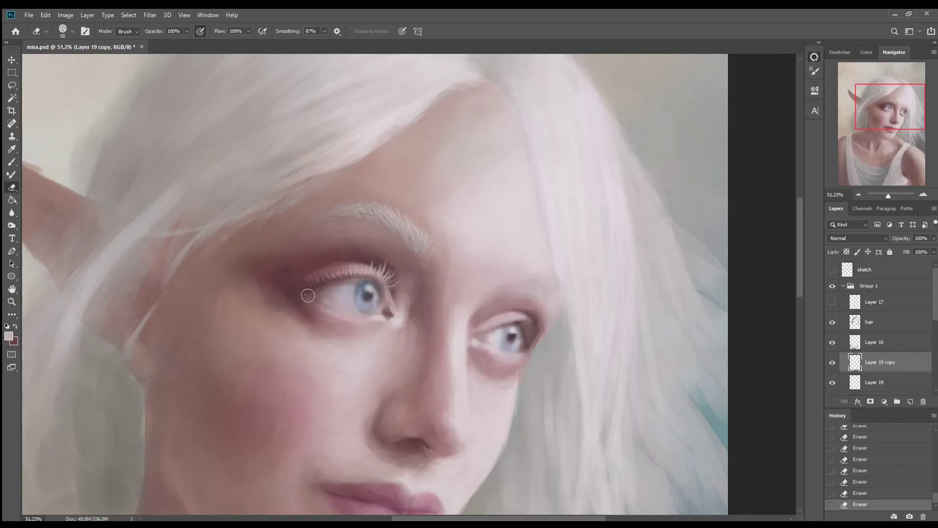
pyautogui.click(833, 363)
pyautogui.hotkey('ctrl', 'e')
# - Paint short strokes along the lower lid and erase strokes at the right eye's outer corner
pyautogui.press('b')
pyautogui.hscroll(2, 335, 349)
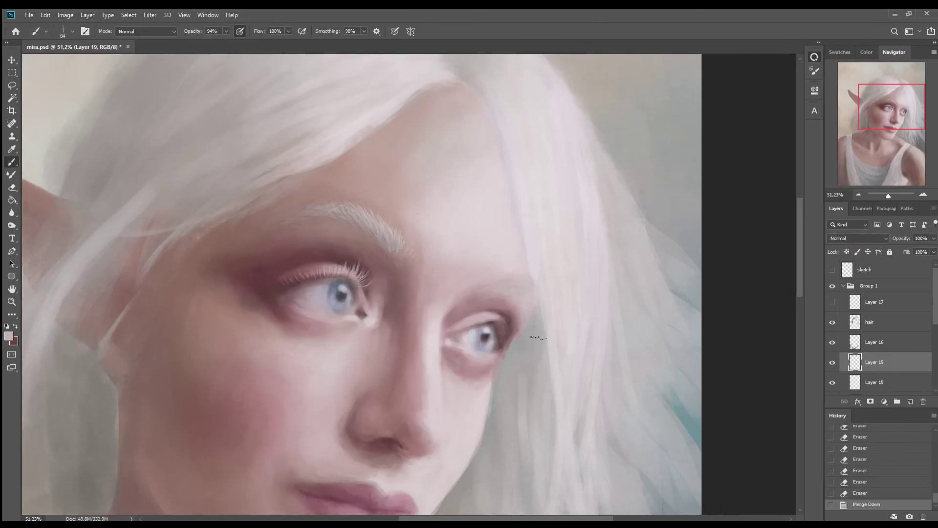
pyautogui.moveTo(322, 322)
pyautogui.mouseDown()
pyautogui.moveTo(306, 326)
pyautogui.moveTo(294, 304)
pyautogui.mouseUp()
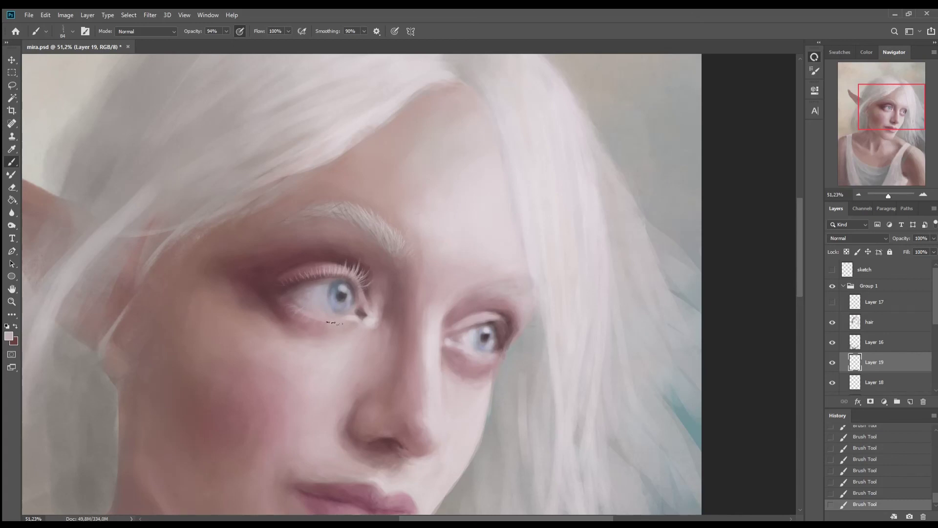
pyautogui.hscroll(2, 444, 519)
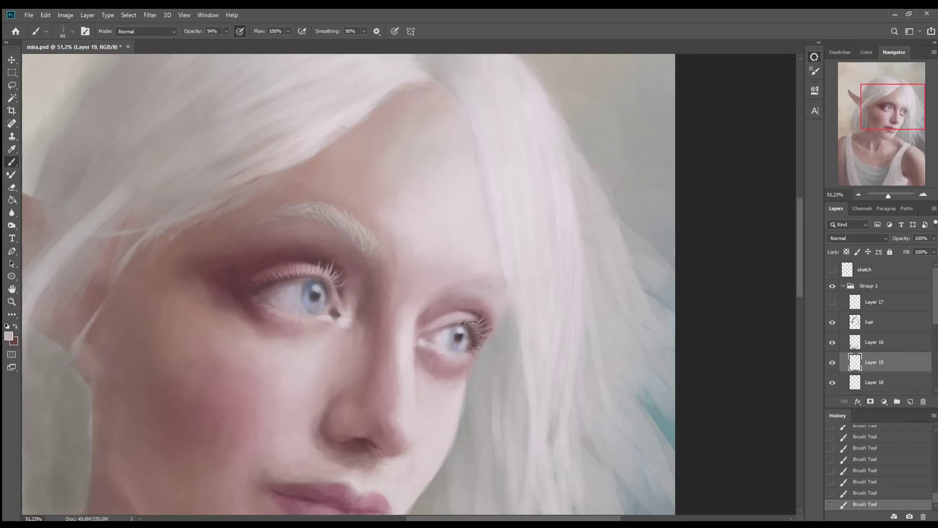
pyautogui.press('e')
pyautogui.moveTo(518, 310)
pyautogui.mouseDown()
pyautogui.moveTo(474, 337)
pyautogui.moveTo(506, 331)
pyautogui.mouseUp()
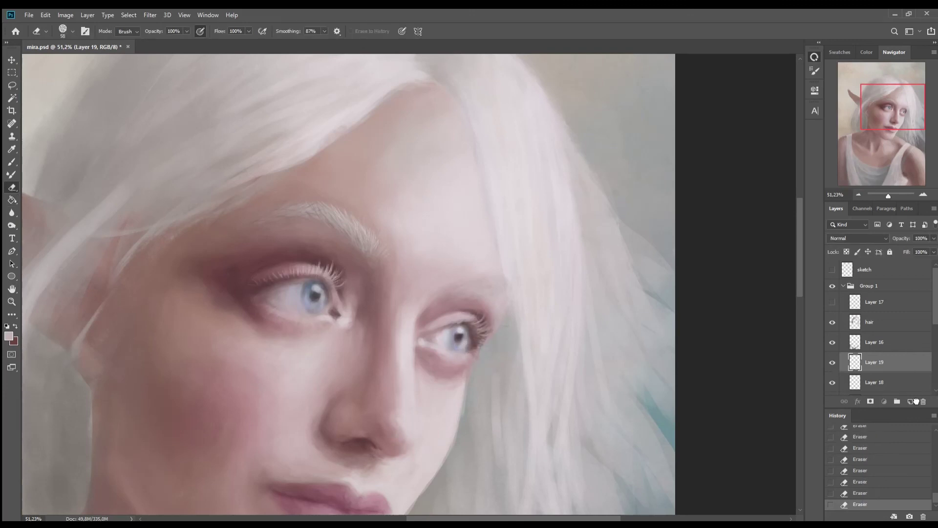
# - Duplicate Layer 19, clear a marquee area from the copy, and erase stray strokes around the right eye
pyautogui.hotkey('ctrl', 'j')
pyautogui.press('m')
pyautogui.moveTo(224, 241); pyautogui.dragTo(355, 357)
pyautogui.press('Delete')
pyautogui.hotkey('ctrl', 'd')
pyautogui.press('e')
pyautogui.moveTo(464, 330)
pyautogui.mouseDown()
pyautogui.moveTo(453, 293)
pyautogui.moveTo(473, 332)
pyautogui.mouseUp()
pyautogui.moveTo(477, 338); pyautogui.dragTo(479, 352)
# - Zoom out to the whole painting and merge the duplicate down into Layer 19
pyautogui.press('z')
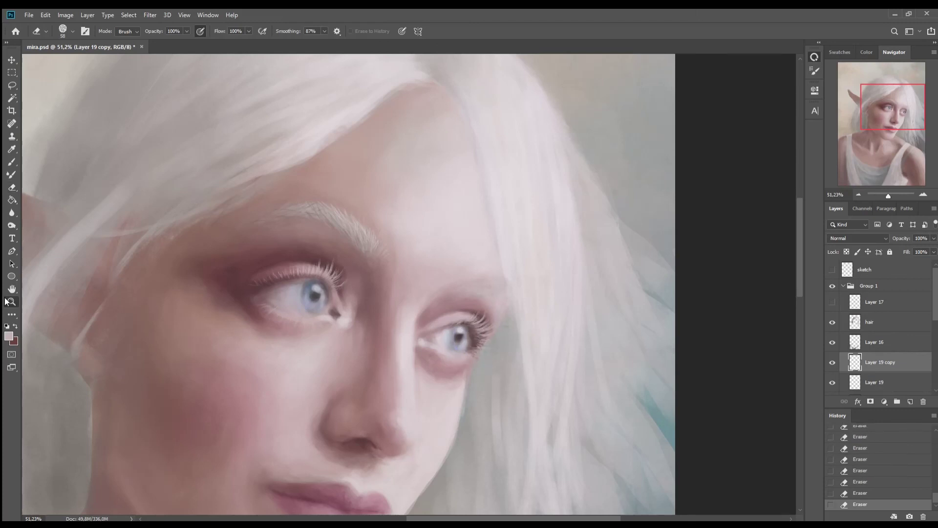
pyautogui.hotkey('ctrl', '0')
pyautogui.press('e')
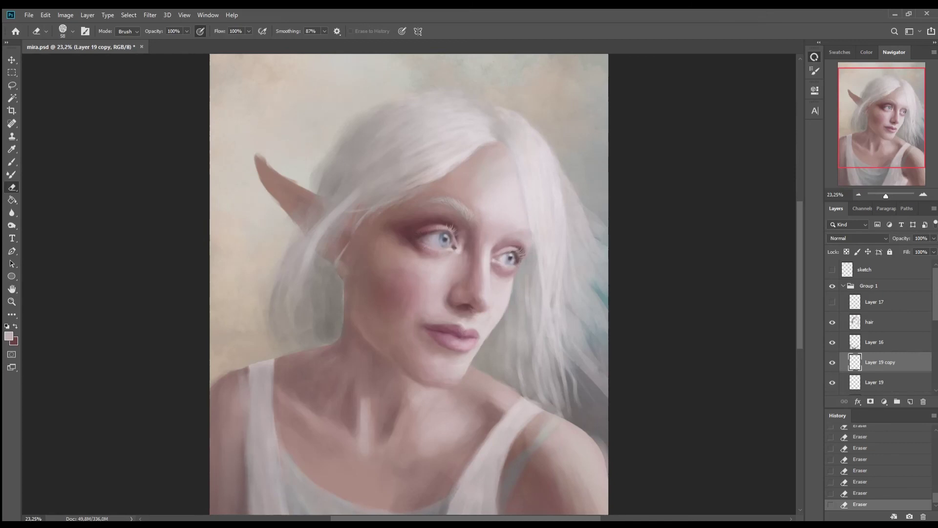
pyautogui.hotkey('ctrl', 'e')
pyautogui.hotkey('ctrl', 'i')
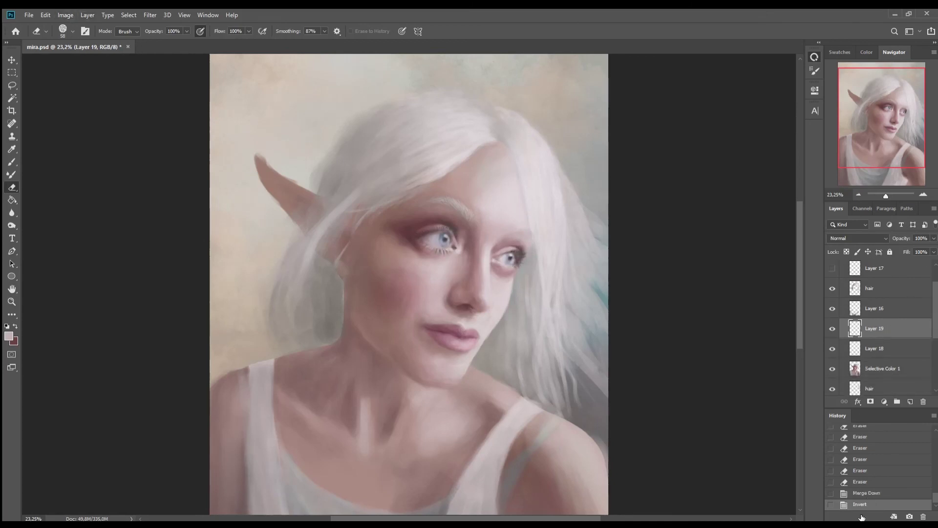
# - Undo the accidental invert and select Layer 18 with a smaller brush and light hair colour
pyautogui.hotkey('ctrl', 'z')
pyautogui.hotkey('alt', '[')
pyautogui.press('b')
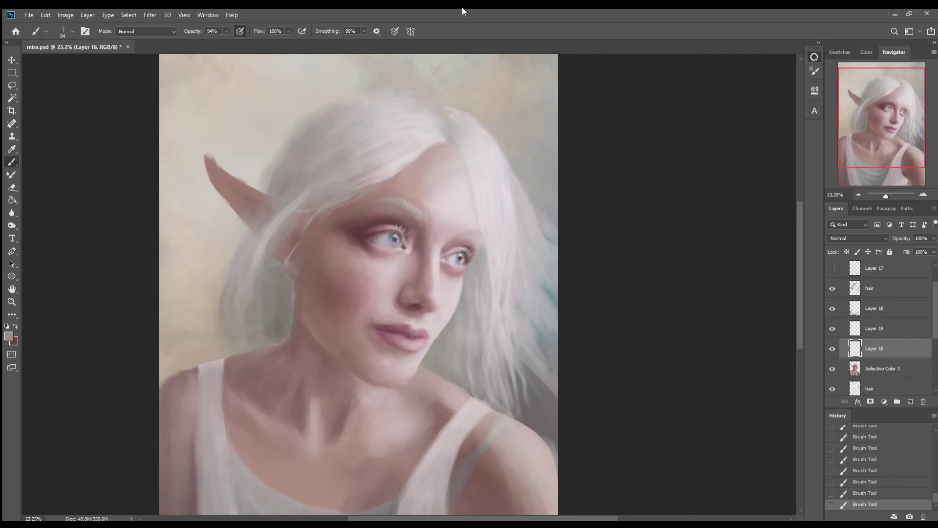
pyautogui.press('[')
pyautogui.press('[')
pyautogui.press('[')
pyautogui.keyDown('alt'); pyautogui.click(487, 200); pyautogui.keyUp('alt')
# - Erase small spots near the right eye and save the painting
pyautogui.press('e')
pyautogui.click(464, 238)
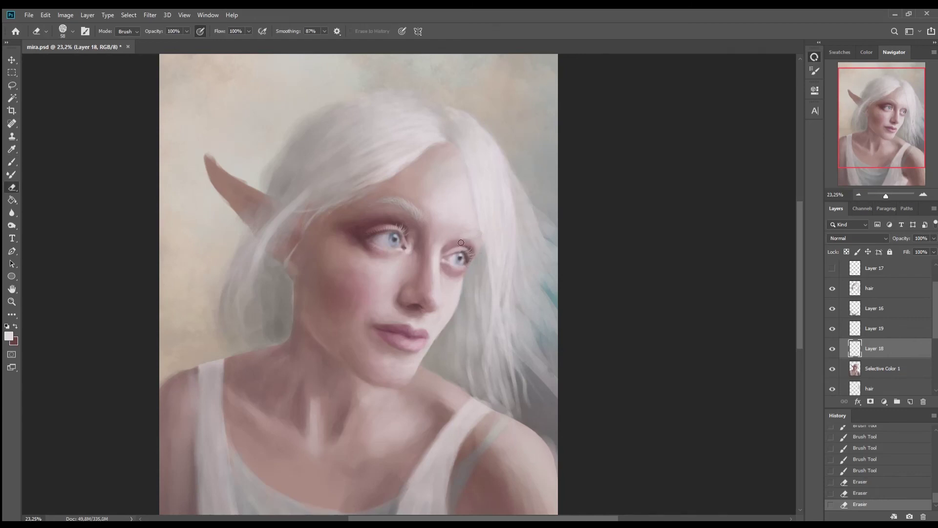
pyautogui.click(464, 241)
pyautogui.click(466, 232)
pyautogui.hotkey('ctrl', 's')
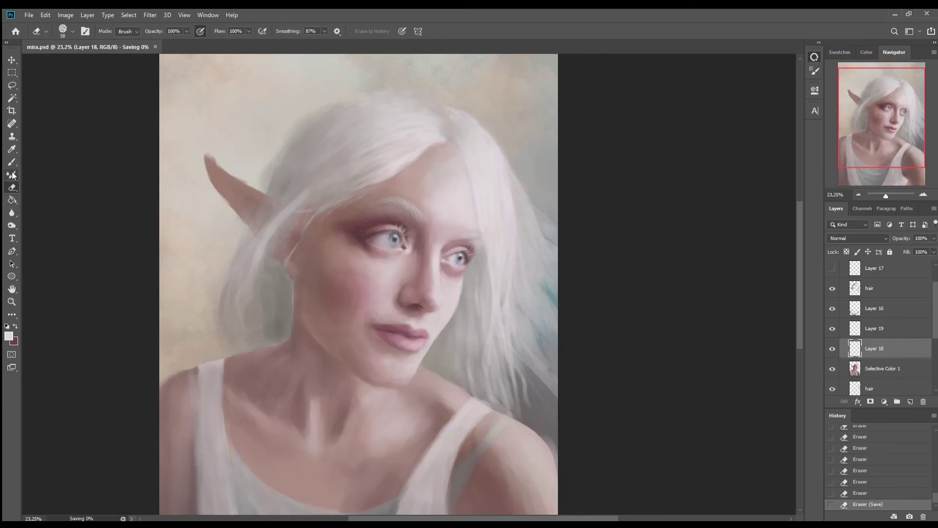
# - Merge Layer 18 into Selective Color 1 and hide the lower hair layer
pyautogui.press('b')
pyautogui.hscroll(-3, 569, 498)
pyautogui.click(881, 369)
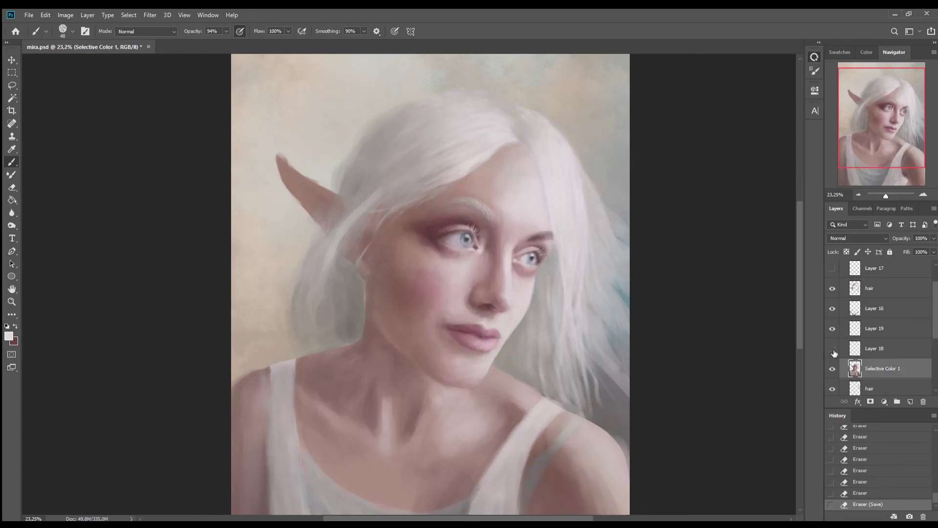
pyautogui.click(874, 348)
pyautogui.hotkey('ctrl', 'e')
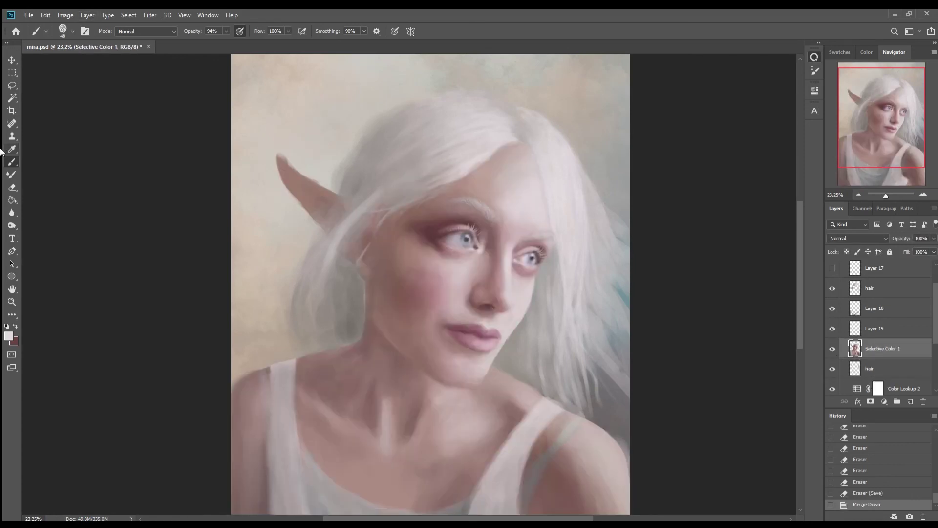
pyautogui.click(832, 368)
pyautogui.click(832, 369)
# - Paint soft pinkish light strokes on the arm on the upper hair layer
pyautogui.click(880, 288)
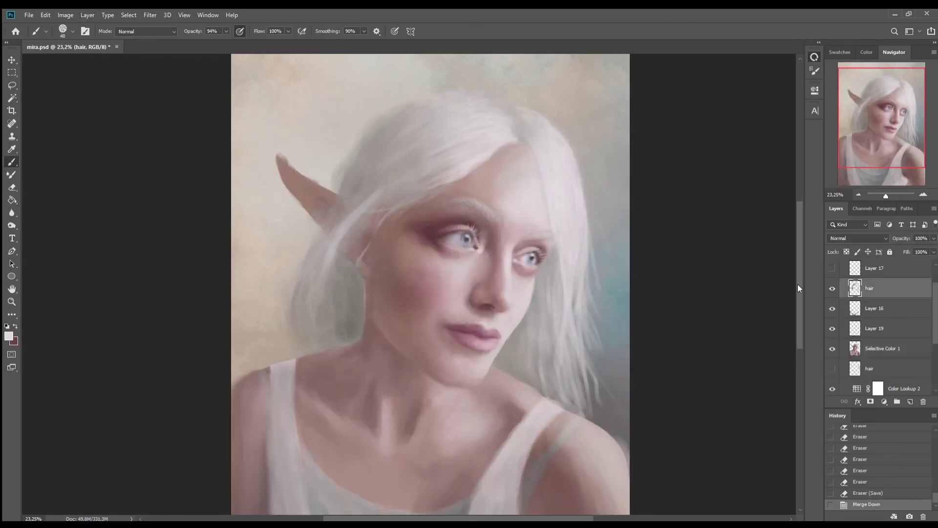
pyautogui.scroll(-3, 794, 293)
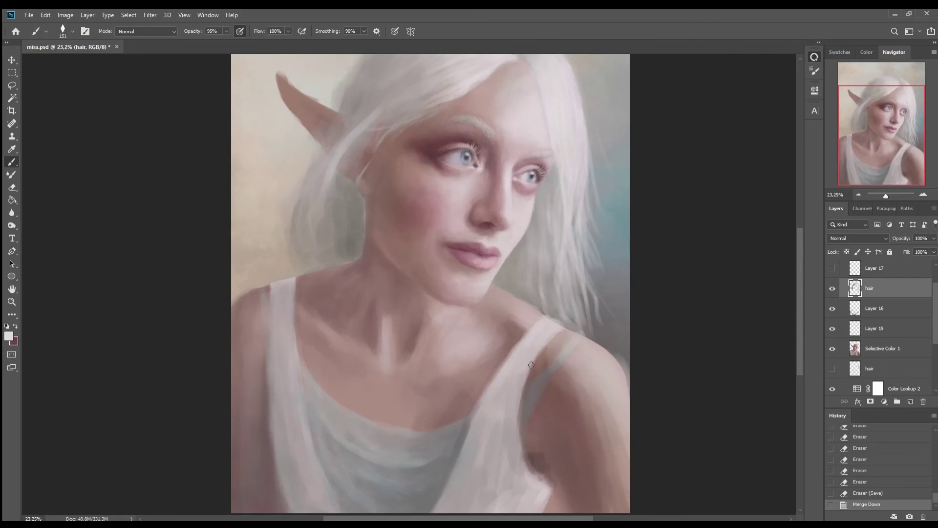
pyautogui.keyDown('alt'); pyautogui.click(576, 385); pyautogui.keyUp('alt')
pyautogui.moveTo(528, 451); pyautogui.dragTo(540, 449)
pyautogui.moveTo(529, 449); pyautogui.dragTo(541, 448)
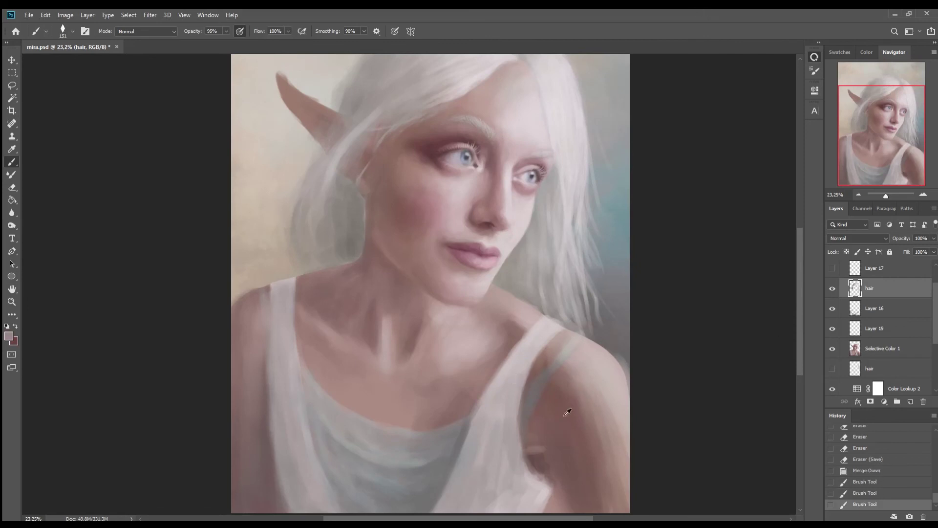
pyautogui.moveTo(566, 414); pyautogui.dragTo(585, 404)
pyautogui.moveTo(542, 469); pyautogui.dragTo(561, 483)
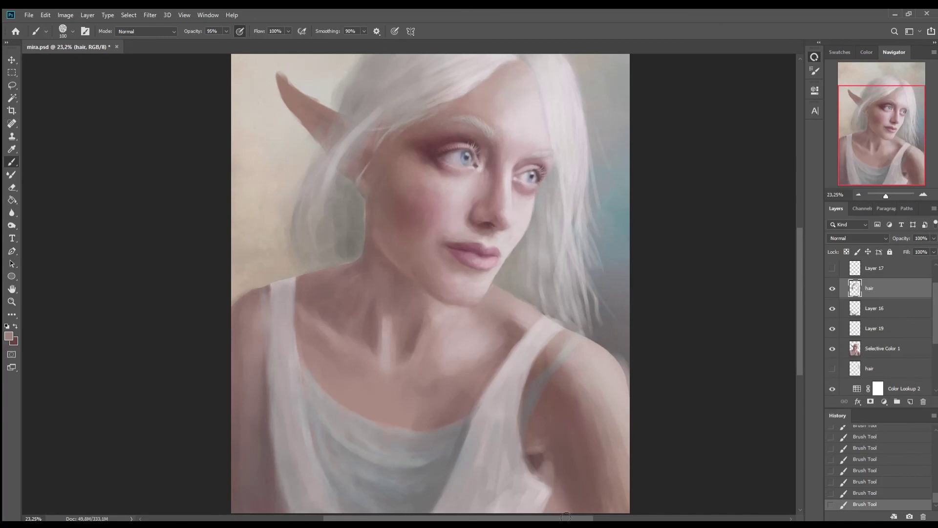
# - Repaint the dark armpit shadow, blending it with sampled mauve and brown tones
pyautogui.keyDown('alt'); pyautogui.click(556, 464); pyautogui.keyUp('alt')
pyautogui.moveTo(545, 464)
pyautogui.mouseDown()
pyautogui.moveTo(537, 475)
pyautogui.moveTo(533, 460)
pyautogui.mouseUp()
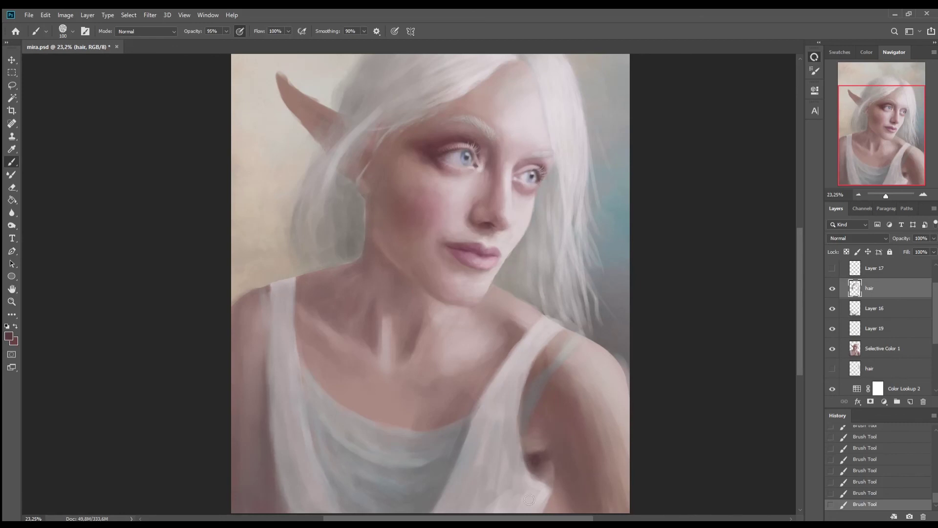
pyautogui.keyDown('alt'); pyautogui.click(555, 475); pyautogui.keyUp('alt')
pyautogui.keyDown('alt'); pyautogui.click(564, 407); pyautogui.keyUp('alt')
pyautogui.keyDown('alt'); pyautogui.click(527, 456); pyautogui.keyUp('alt')
pyautogui.keyDown('alt'); pyautogui.click(552, 444); pyautogui.keyUp('alt')
pyautogui.keyDown('alt'); pyautogui.click(534, 458); pyautogui.keyUp('alt')
pyautogui.keyDown('alt'); pyautogui.click(553, 473); pyautogui.keyUp('alt')
pyautogui.scroll(-1, 906, 316)
pyautogui.click(884, 329)
# - Erase on the Selective Color 1 layer to lighten the shirt at the bottom
pyautogui.press('e')
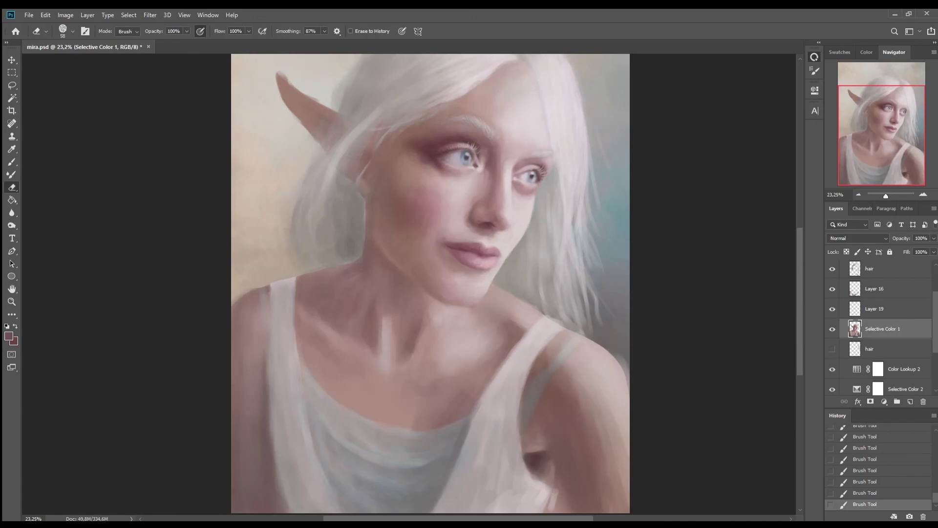
pyautogui.moveTo(553, 489); pyautogui.dragTo(557, 513)
pyautogui.moveTo(549, 504); pyautogui.dragTo(566, 511)
pyautogui.moveTo(562, 501)
pyautogui.mouseDown()
pyautogui.moveTo(570, 513)
pyautogui.moveTo(561, 489)
pyautogui.mouseUp()
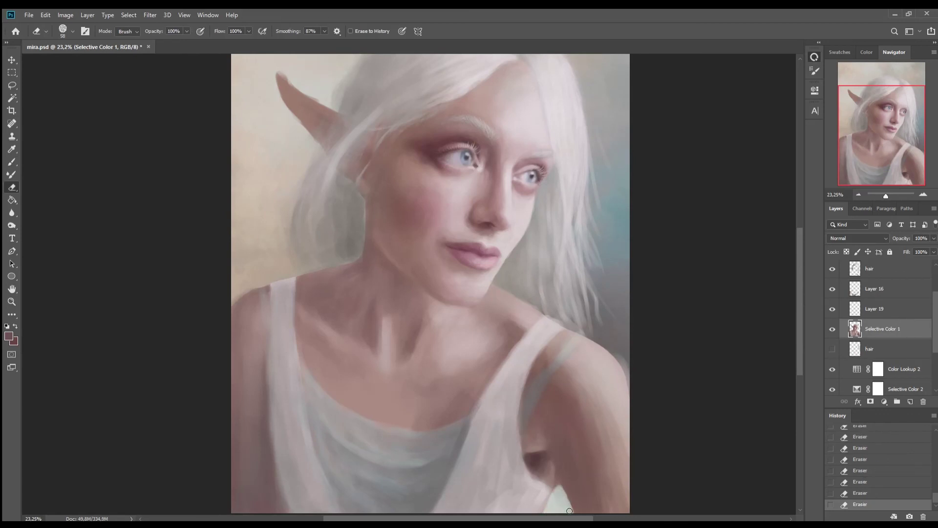
# - On Layer 16, paint light pink sampled from the arm over the arm shading
pyautogui.hotkey('alt', ']')
pyautogui.hotkey('alt', ']')
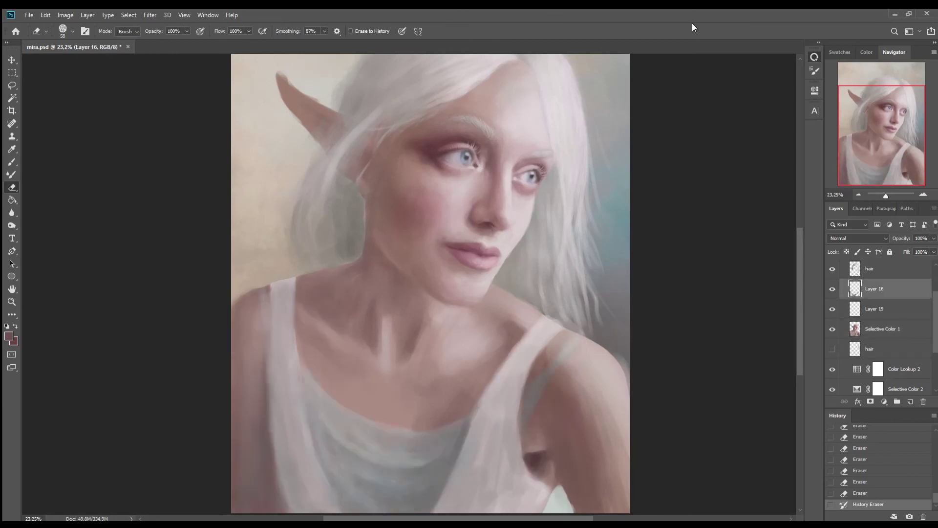
pyautogui.press('b')
pyautogui.keyDown('alt'); pyautogui.click(549, 369); pyautogui.keyUp('alt')
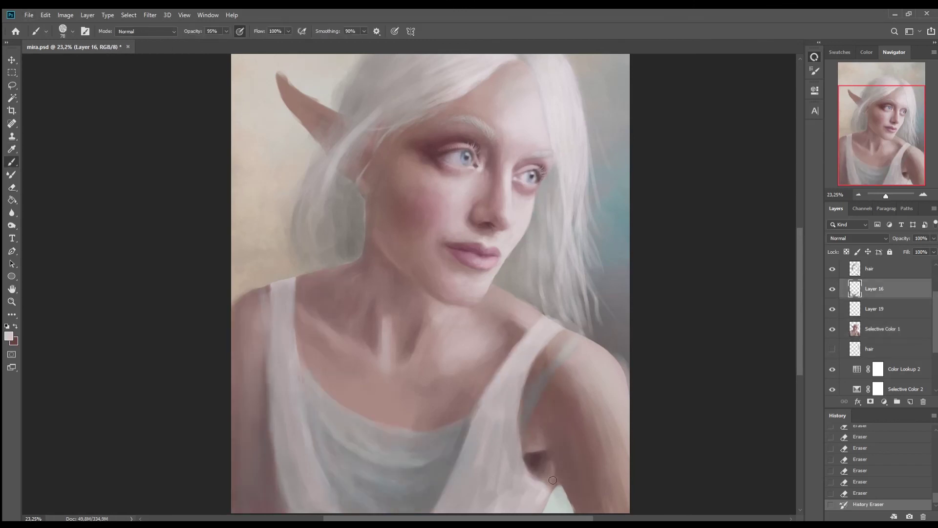
pyautogui.moveTo(550, 476); pyautogui.dragTo(557, 491)
pyautogui.moveTo(552, 479); pyautogui.dragTo(560, 491)
pyautogui.moveTo(538, 484)
pyautogui.mouseDown()
pyautogui.moveTo(522, 488)
pyautogui.moveTo(551, 488)
pyautogui.mouseUp()
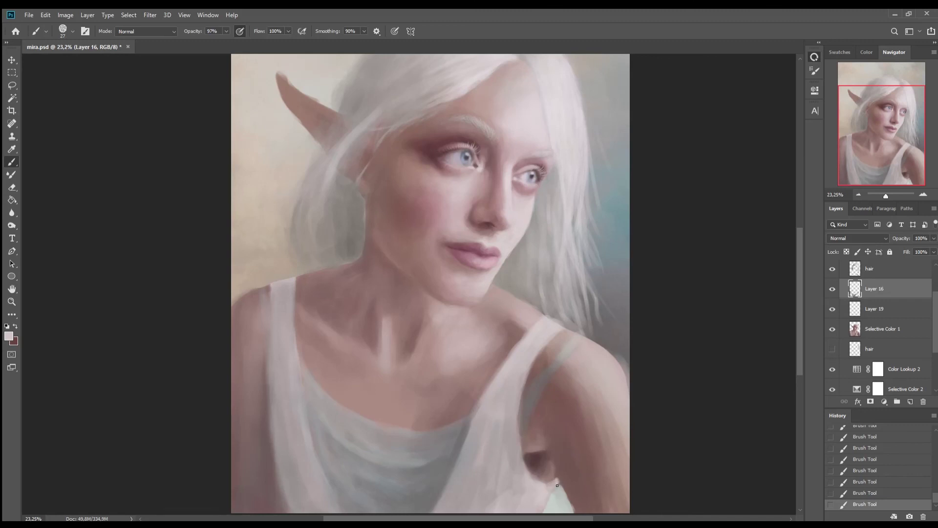
# - Erase the hair strokes lying over the arm on the hair layer
pyautogui.click(869, 321)
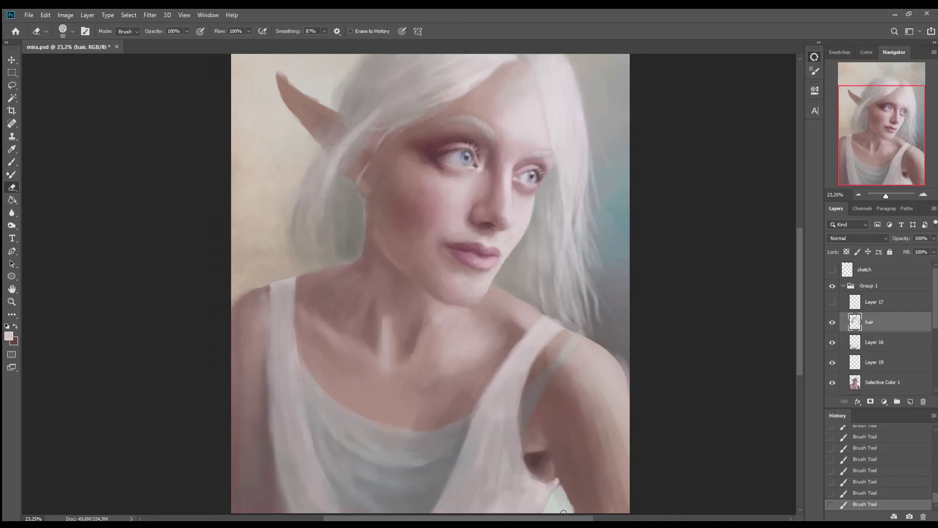
pyautogui.press('e')
pyautogui.moveTo(532, 481)
pyautogui.mouseDown()
pyautogui.moveTo(521, 486)
pyautogui.moveTo(542, 497)
pyautogui.mouseUp()
pyautogui.moveTo(515, 452); pyautogui.dragTo(521, 455)
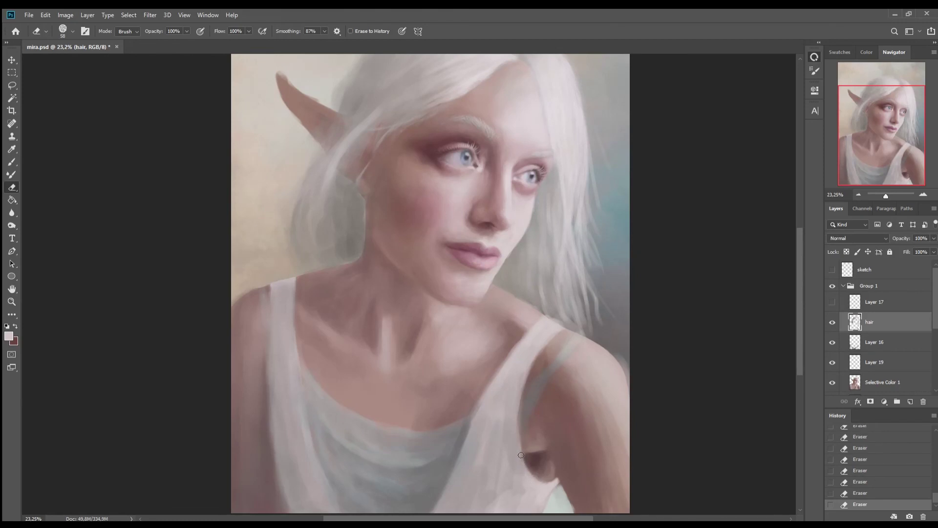
# - Toggle the hair and Selective Color 1 layers' visibility to compare the arm shading
pyautogui.click(832, 321)
pyautogui.scroll(-1, 834, 326)
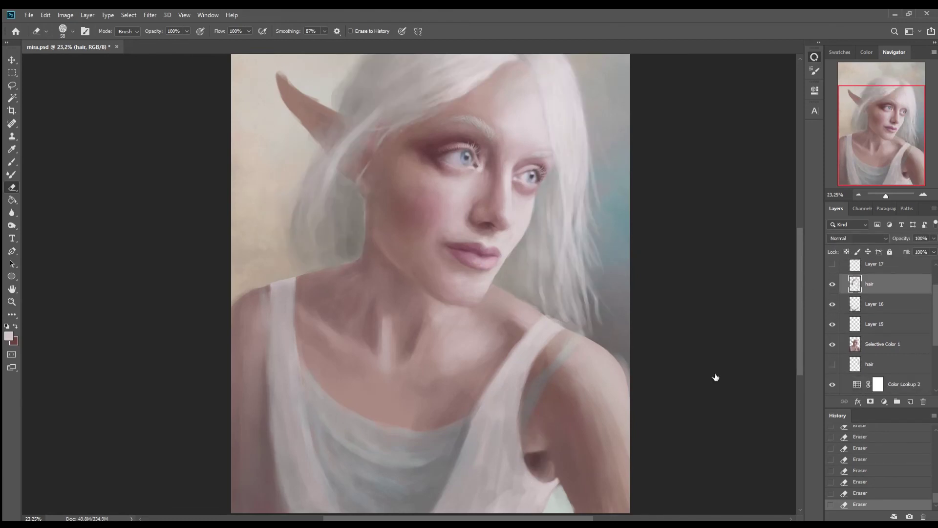
pyautogui.hotkey('alt', '[')
pyautogui.hotkey('alt', '[')
pyautogui.hotkey('alt', '[')
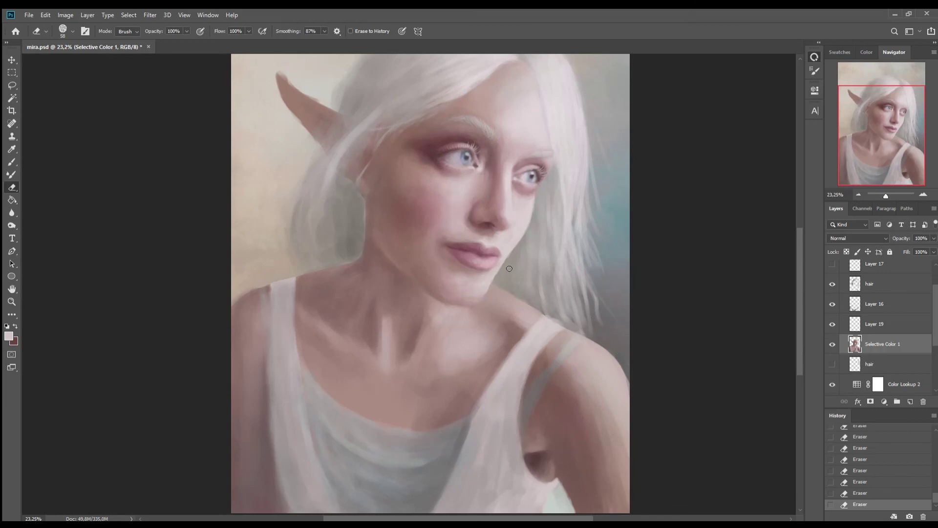
pyautogui.hscroll(-2, 268, 310)
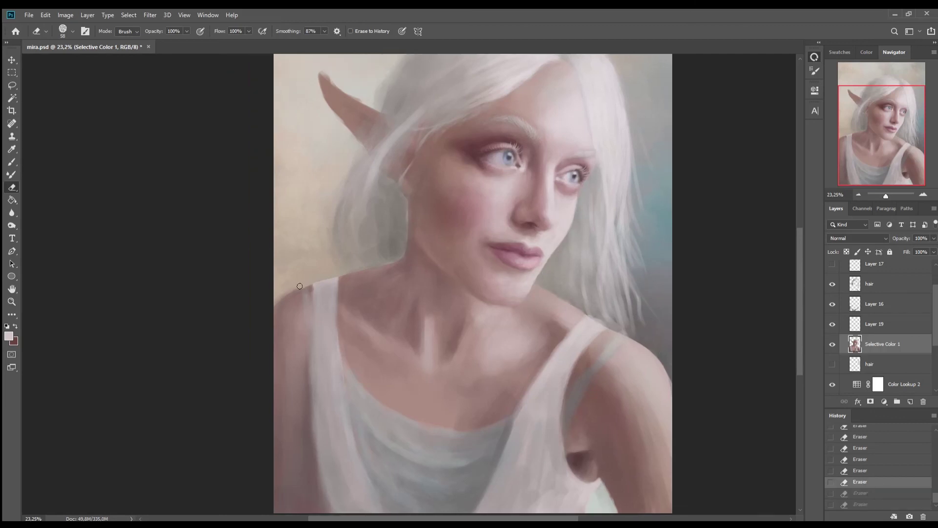
pyautogui.hscroll(3, 443, 518)
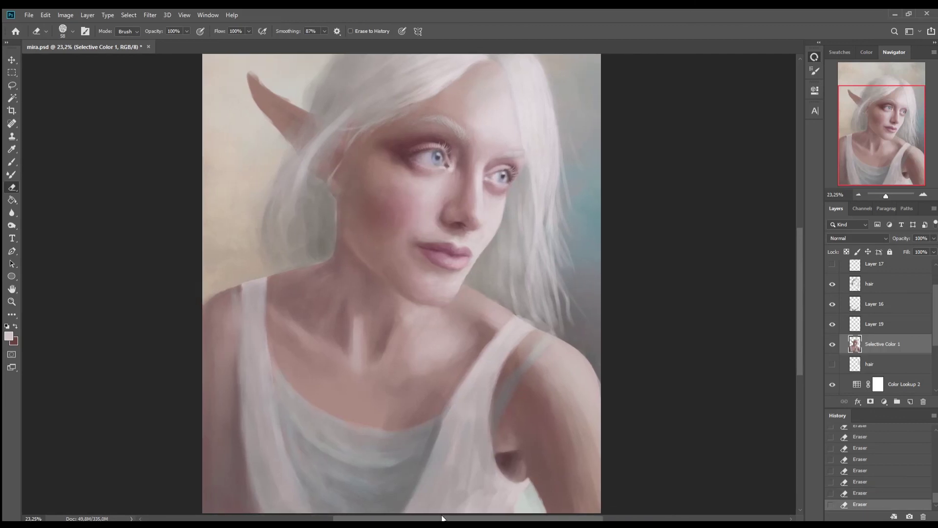
pyautogui.click(832, 344)
pyautogui.click(832, 344)
pyautogui.click(832, 284)
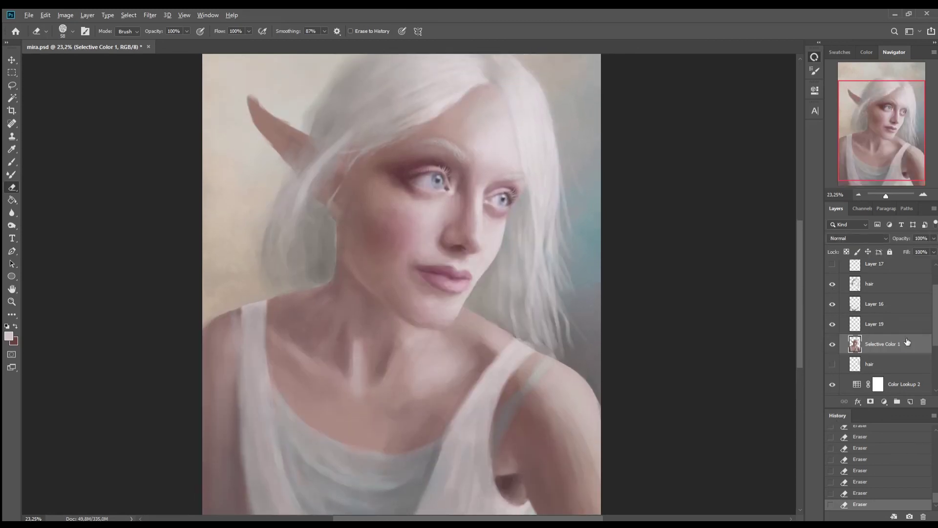
# - Duplicate Selective Color 1 and the hair layer, then merge the hair copy into Selective Color 1 copy
pyautogui.hotkey('ctrl', 'j')
pyautogui.click(869, 284)
pyautogui.hotkey('ctrl', 'j')
pyautogui.moveTo(875, 284); pyautogui.dragTo(878, 353)
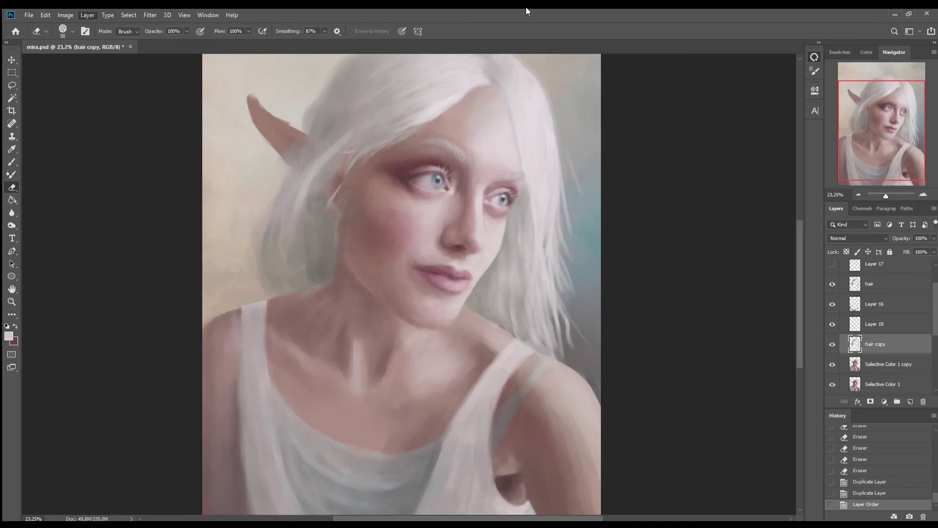
pyautogui.hotkey('ctrl', 'e')
# - Shift the merged layer down and up in the layer stack to settle its position
pyautogui.hotkey('ctrl', '[')
pyautogui.hotkey('ctrl', '[')
pyautogui.hotkey('ctrl', ']')
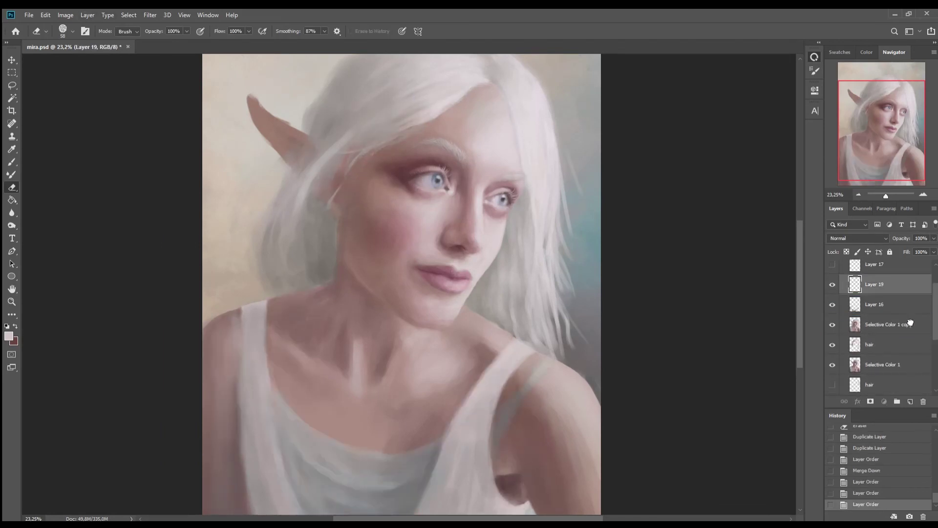
pyautogui.hotkey('ctrl', '[')
pyautogui.hotkey('ctrl', ']')
# - Select the Selective Color 1 copy layer and save the painting
pyautogui.click(860, 371)
pyautogui.hotkey('alt', ']')
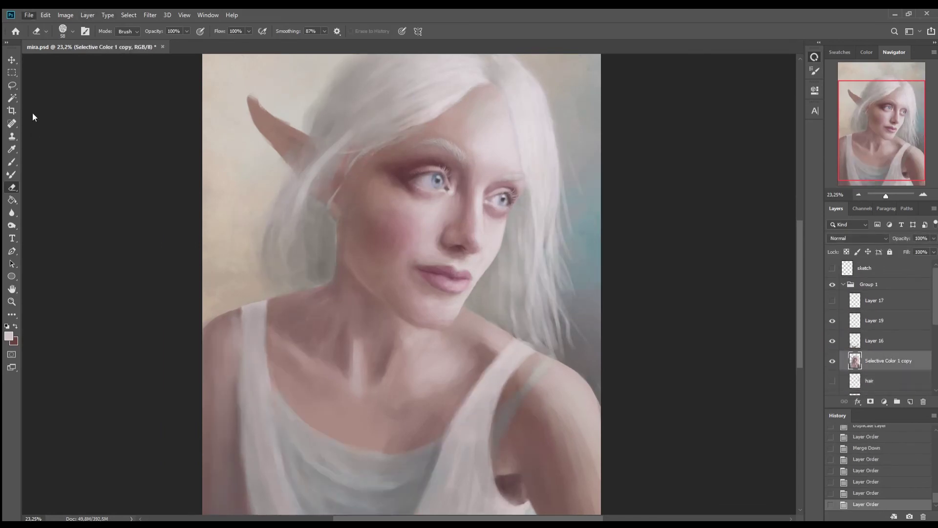
pyautogui.hotkey('ctrl', 's')
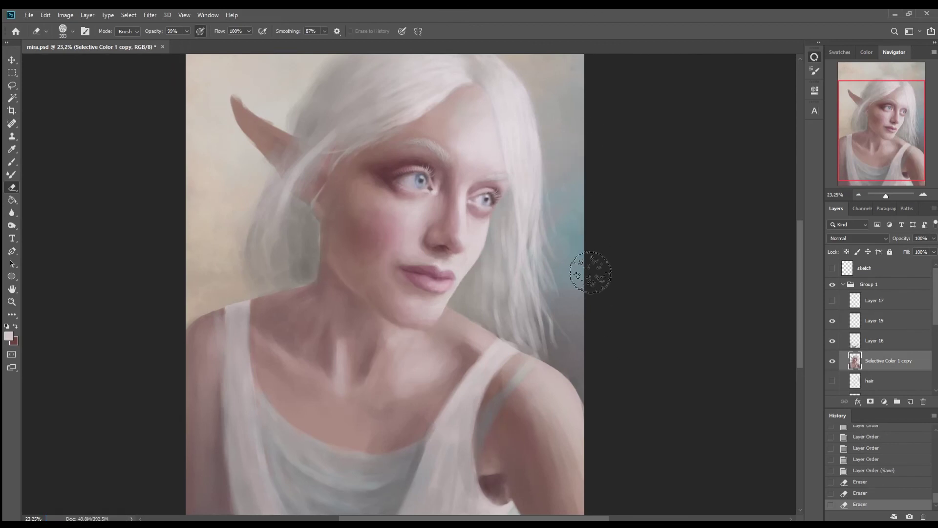